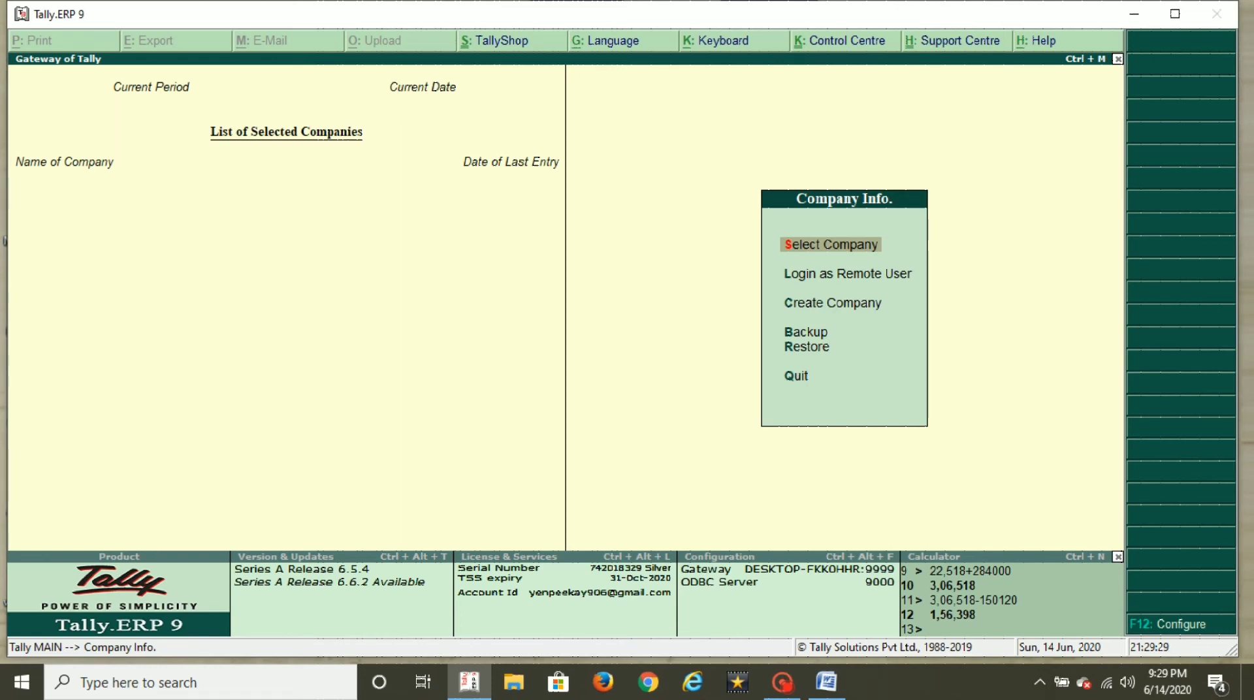
Step: Load the company Mohsin & Co and open its Profit & Loss A/c report
key("Return")
key("Return")
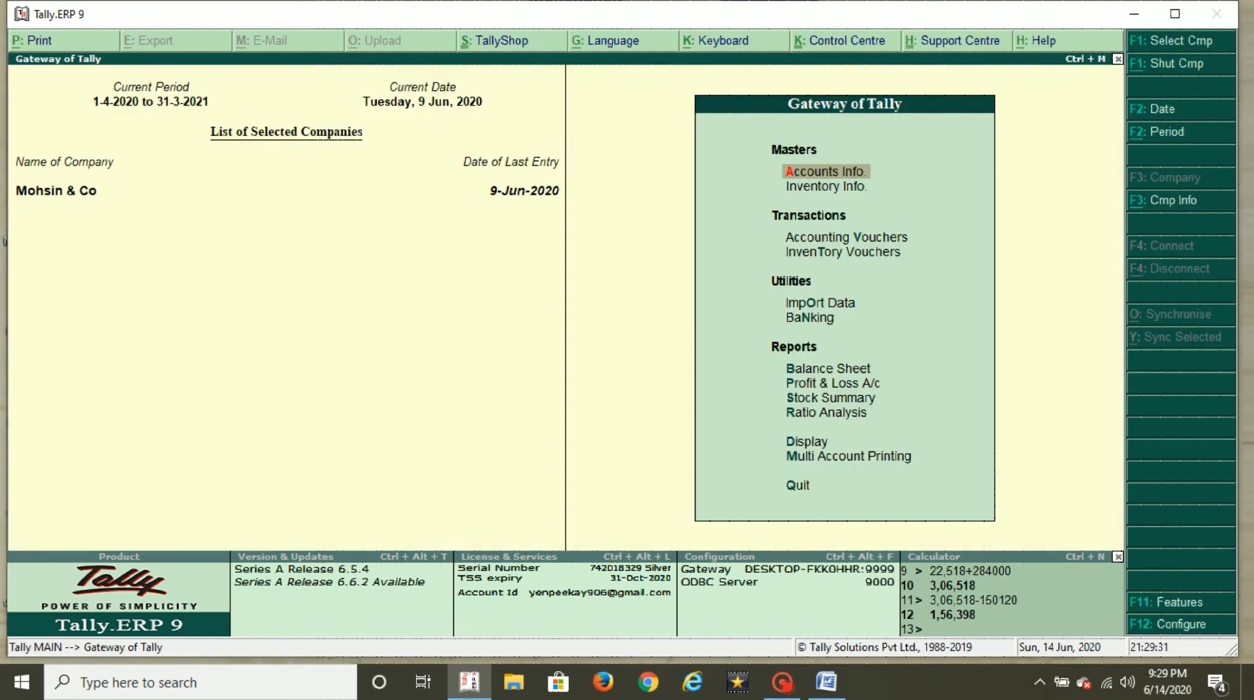
key("Down")
key("Down")
key("Down")
key("Down")
key("Down")
key("Down")
key("Down")
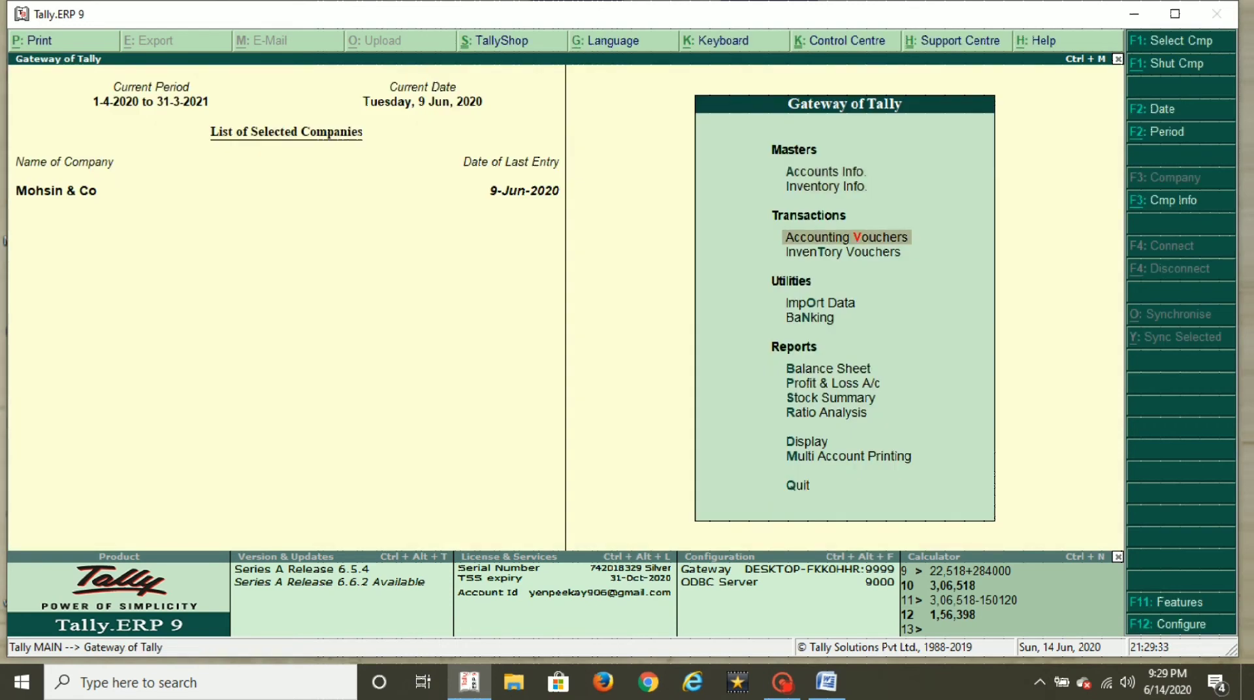
key("Return")
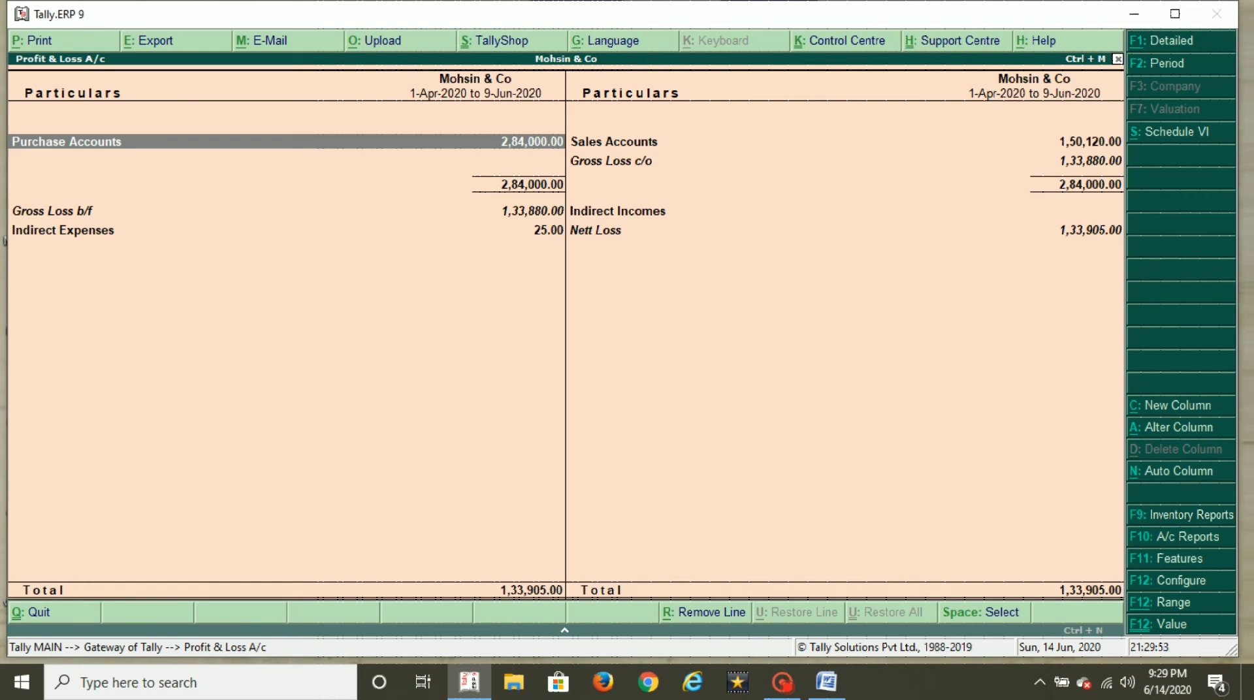
Step: Read the gross profit requirement and expense list in the Trading and Profit document in Word, and return to Tally
left_click(827, 686)
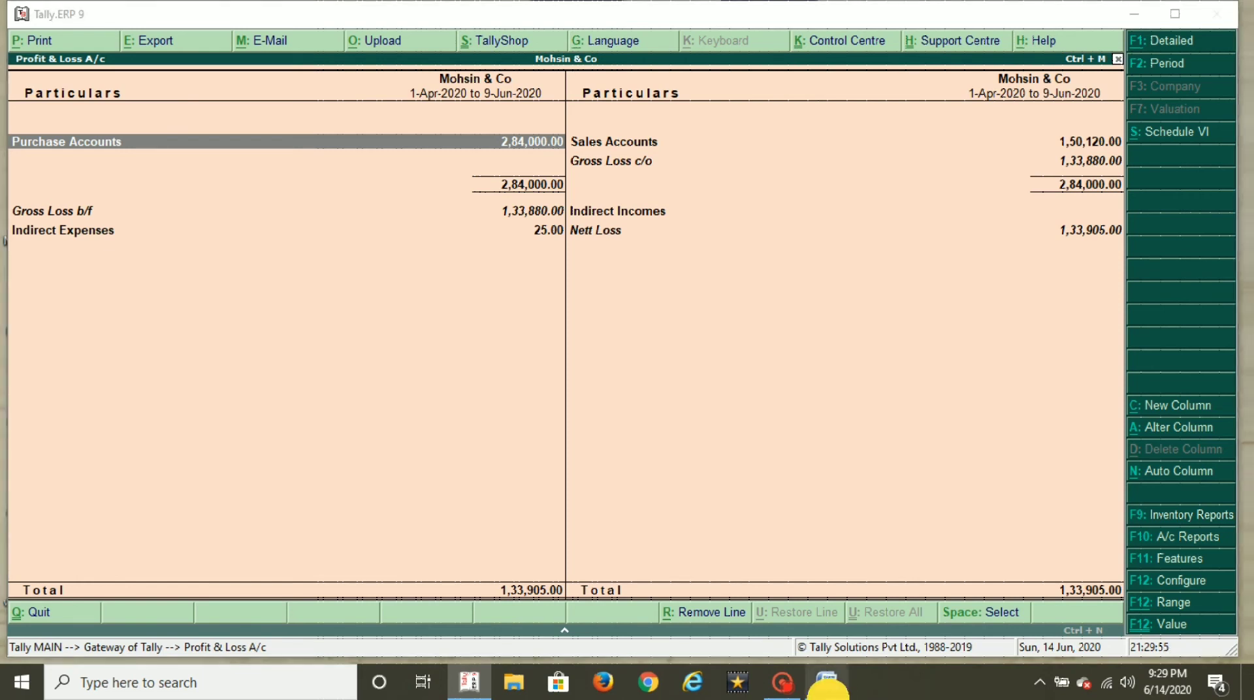
scroll(616, 392, "up", 1)
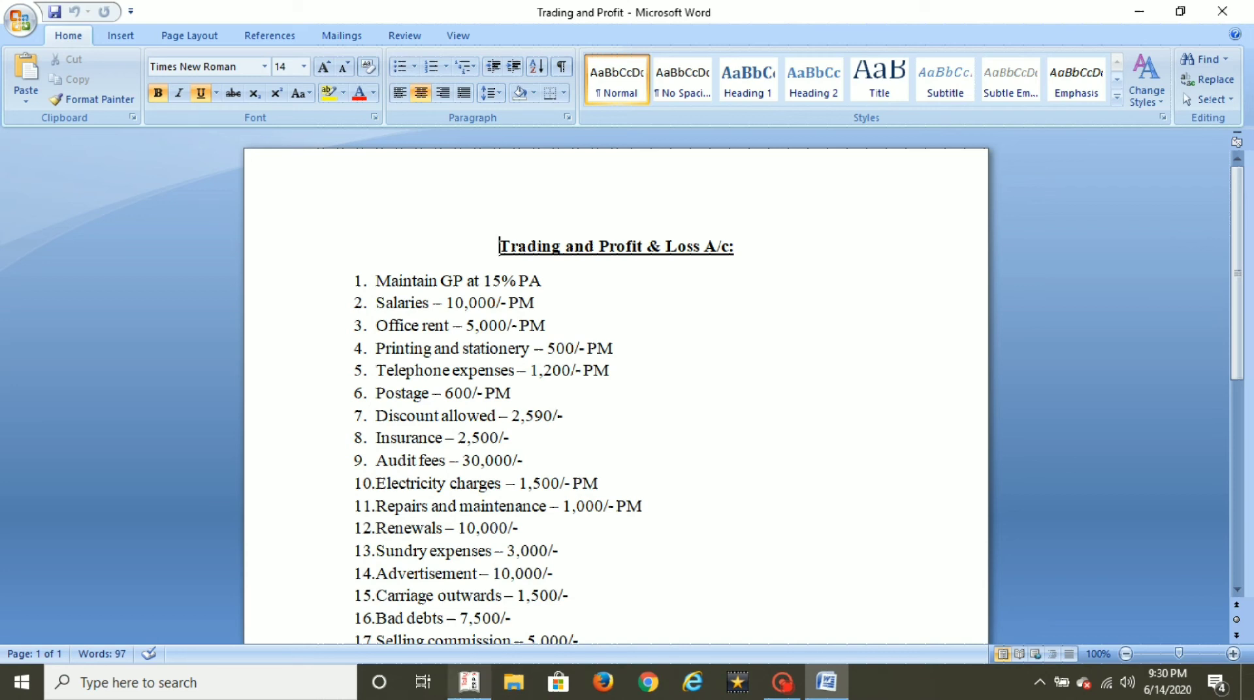
mouse_move(469, 683)
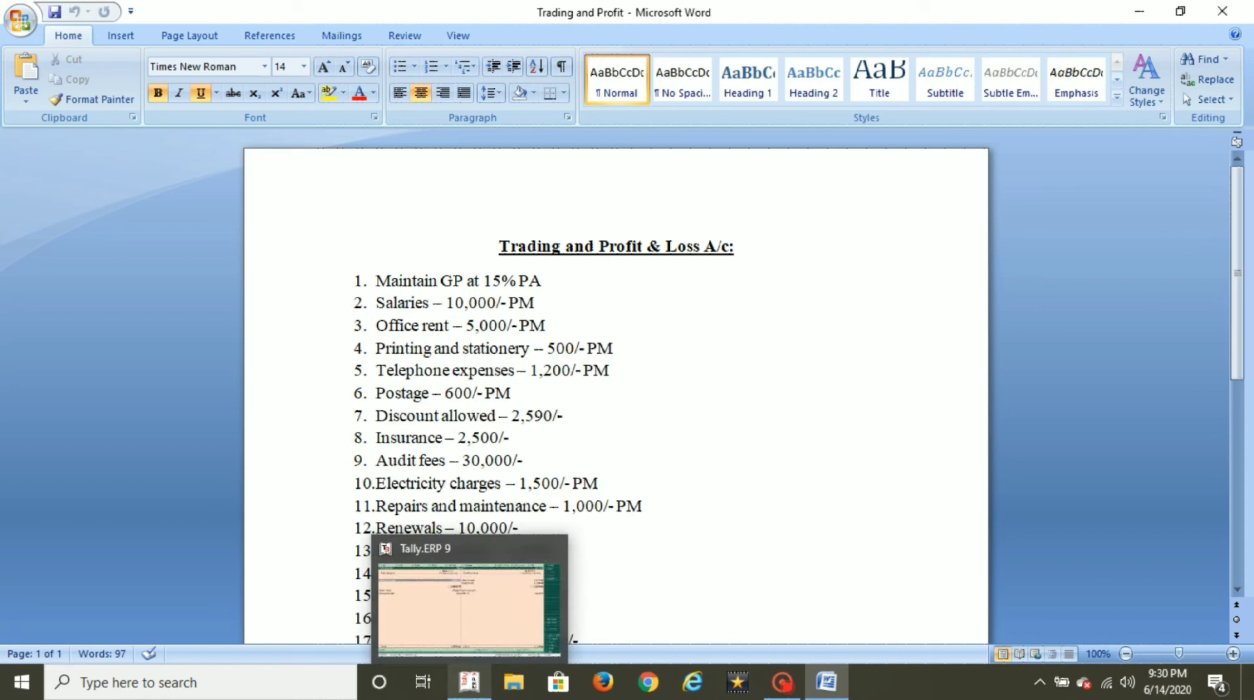
left_click(472, 681)
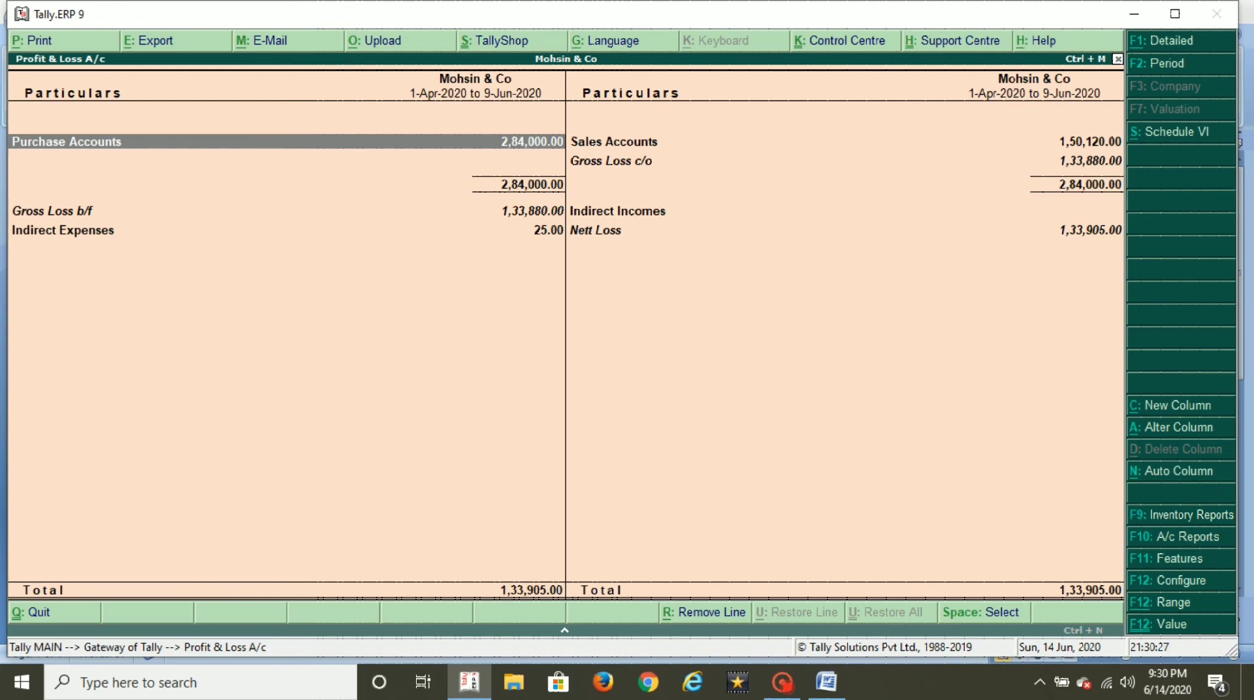
Step: Work out the closing stock in the built-in calculator: 150120*15%, plus 284000, minus 150120
key("ctrl+n")
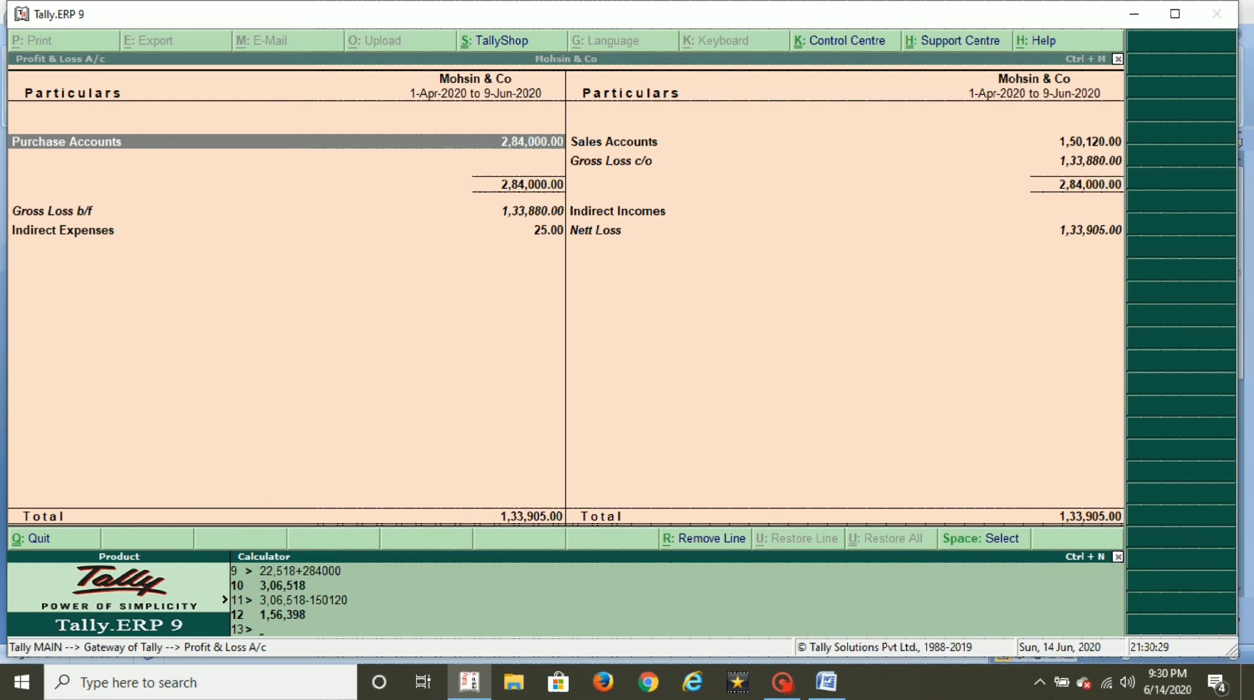
type("150120*15%")
key("Return")
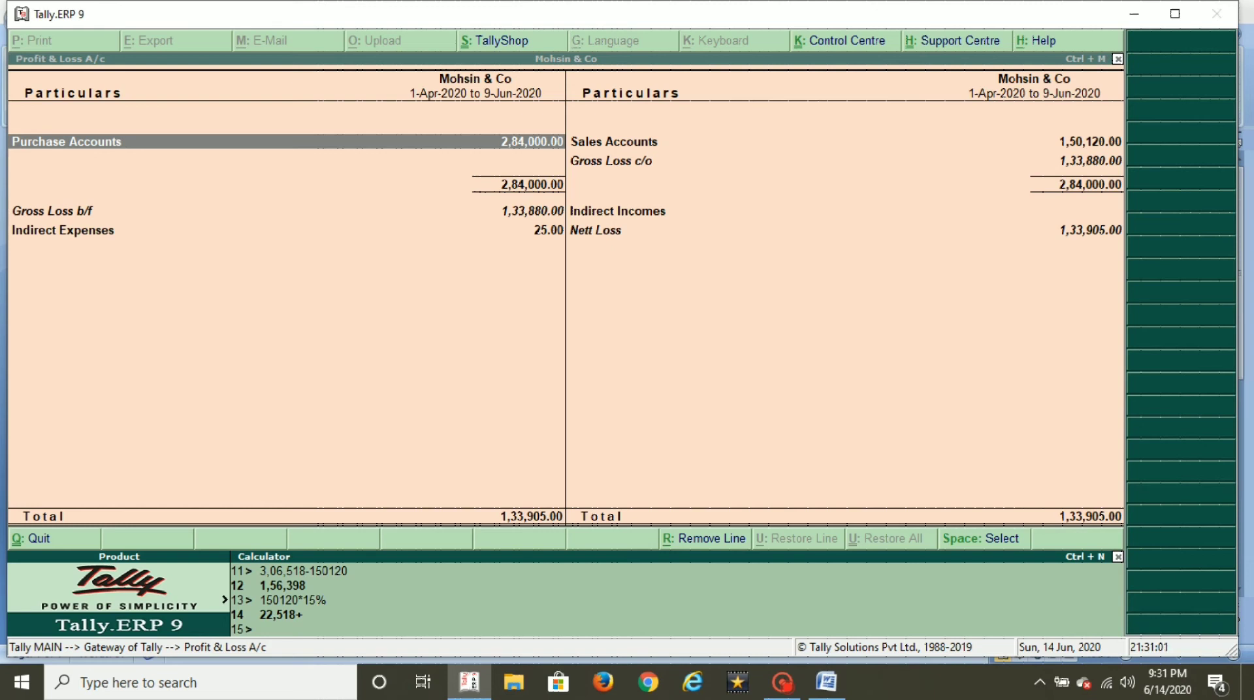
type("284000")
key("Return")
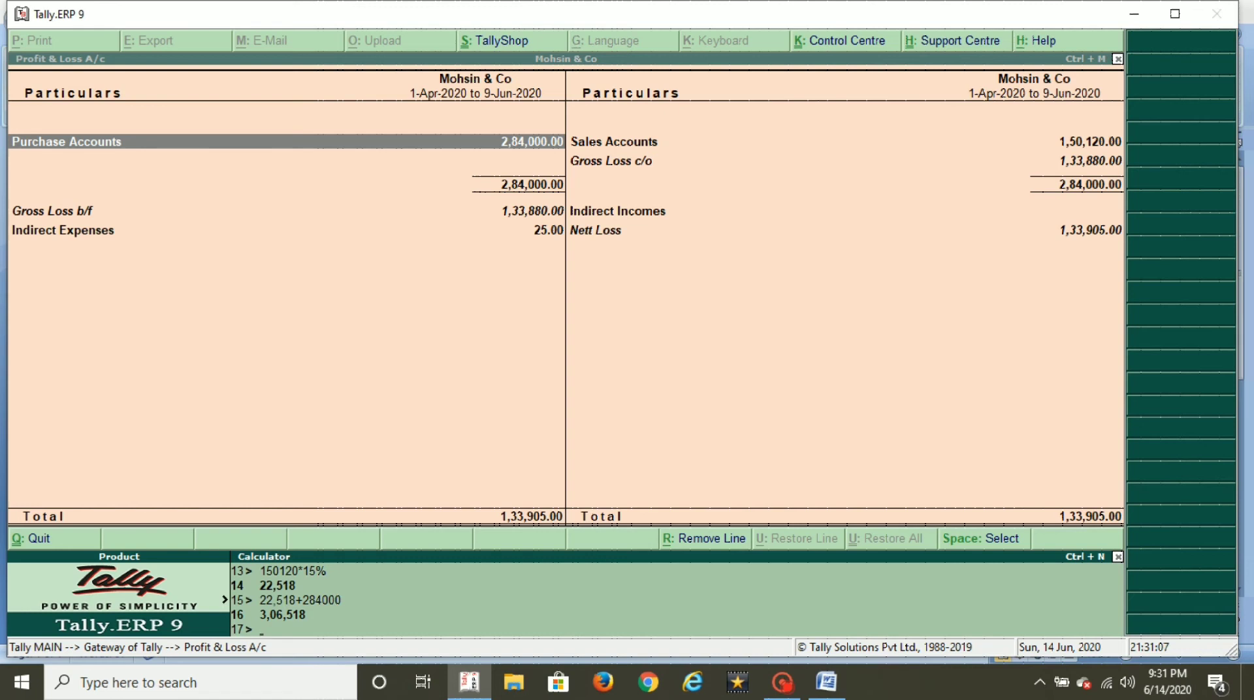
type("-150120")
key("Return")
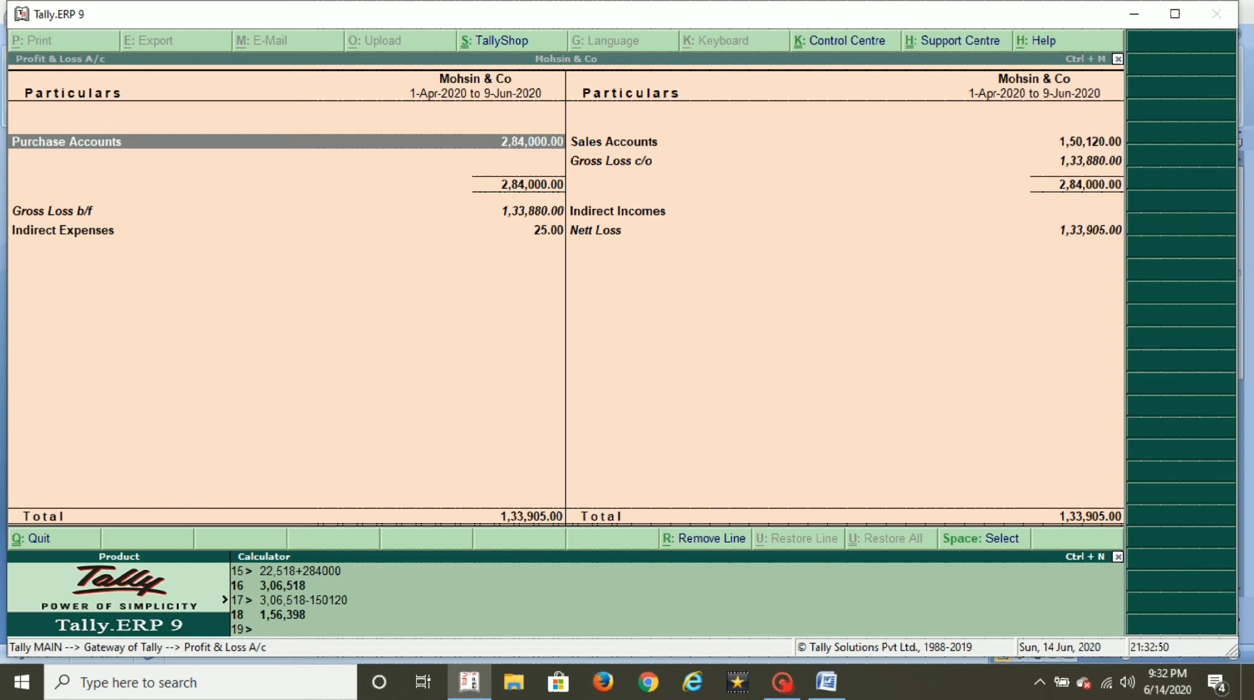
key("ctrl+m")
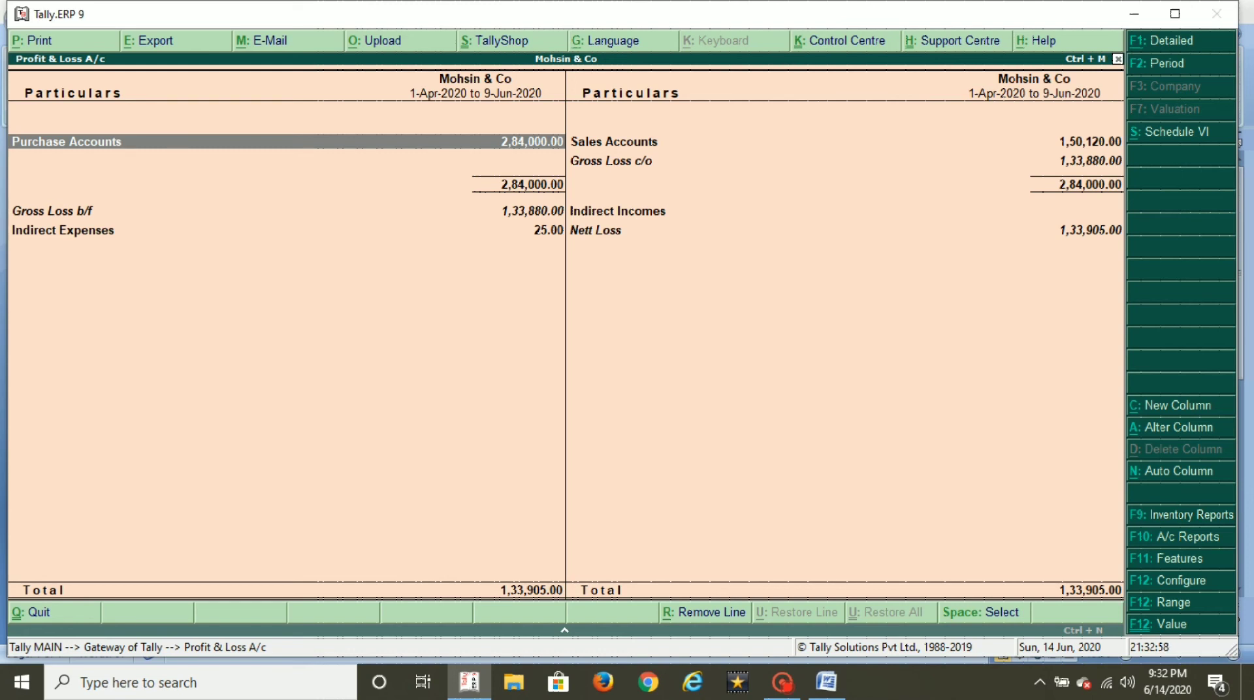
Step: Leave the Profit & Loss report and open the creation form for a single ledger
key("Escape")
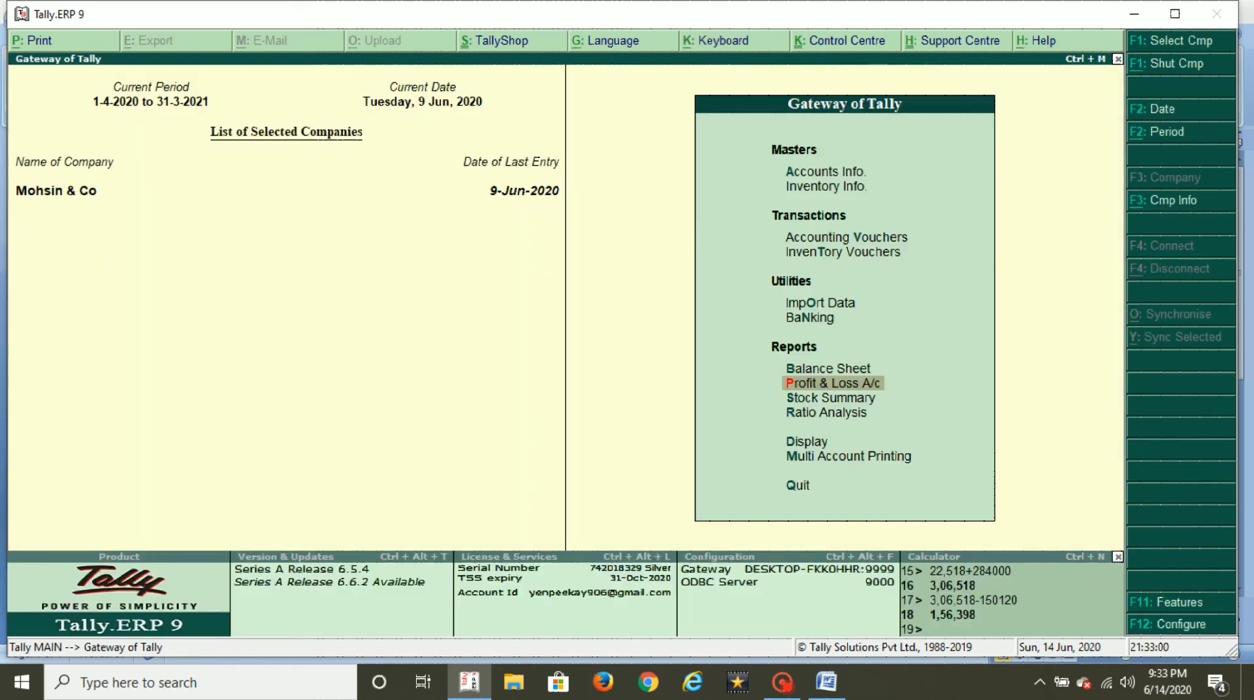
key("Up")
key("Up")
key("Up")
key("Up")
key("Up")
key("Up")
key("Up")
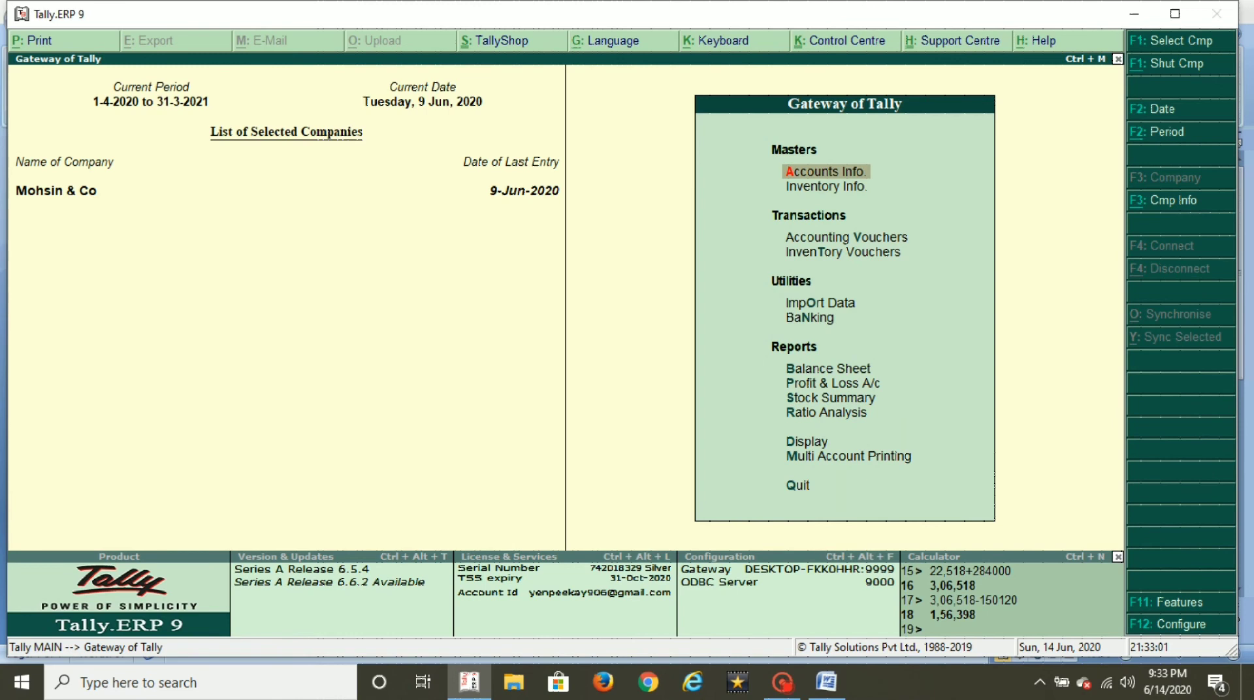
key("Return")
key("Down")
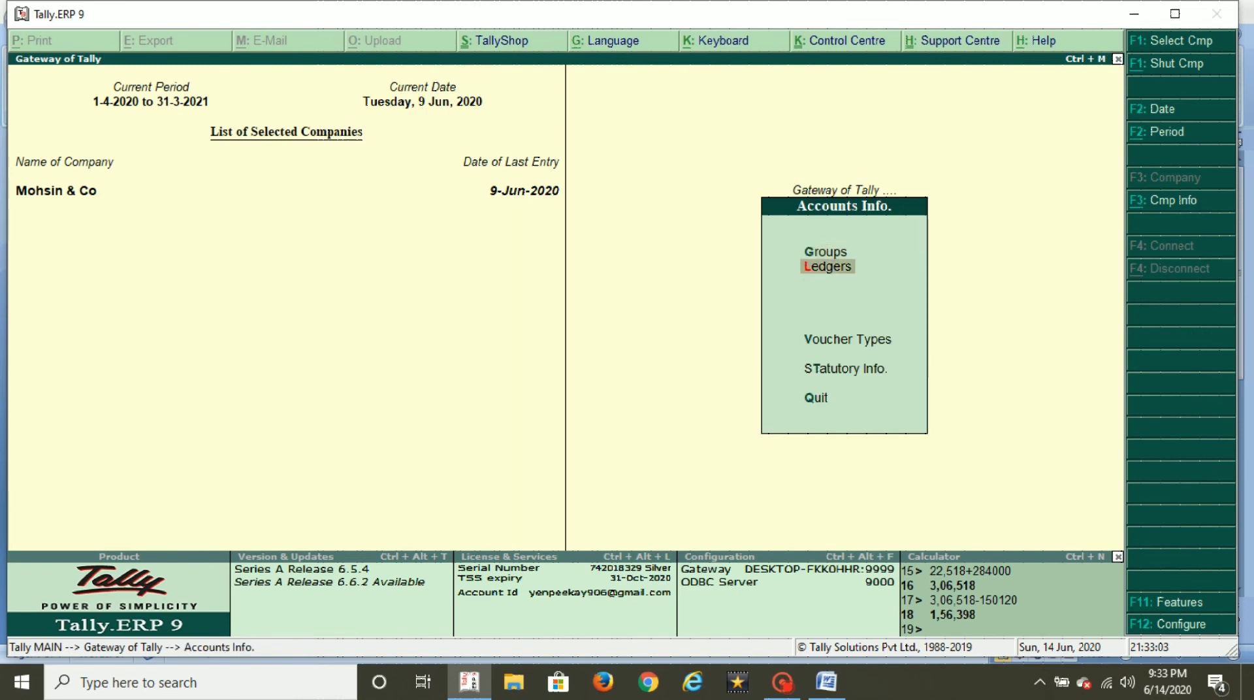
key("Return")
key("Return")
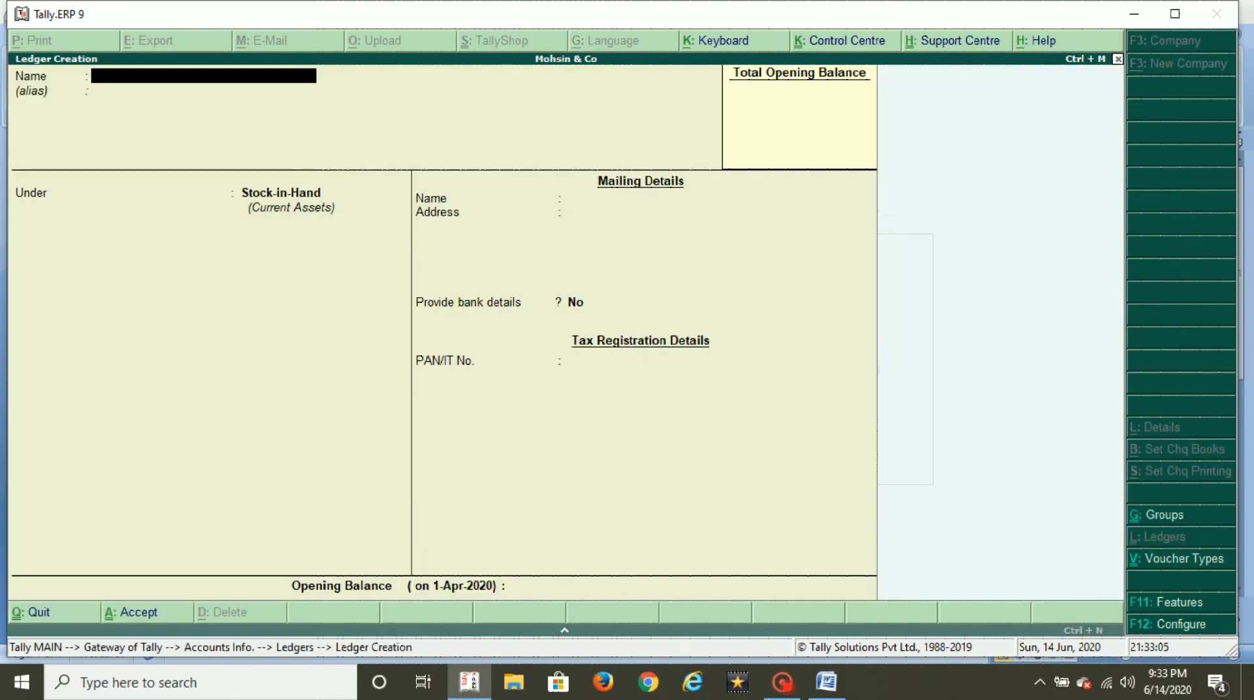
Step: Create a ledger named Stock under Stock-in-Hand with no opening balance
type("Stock")
key("Return")
key("Return")
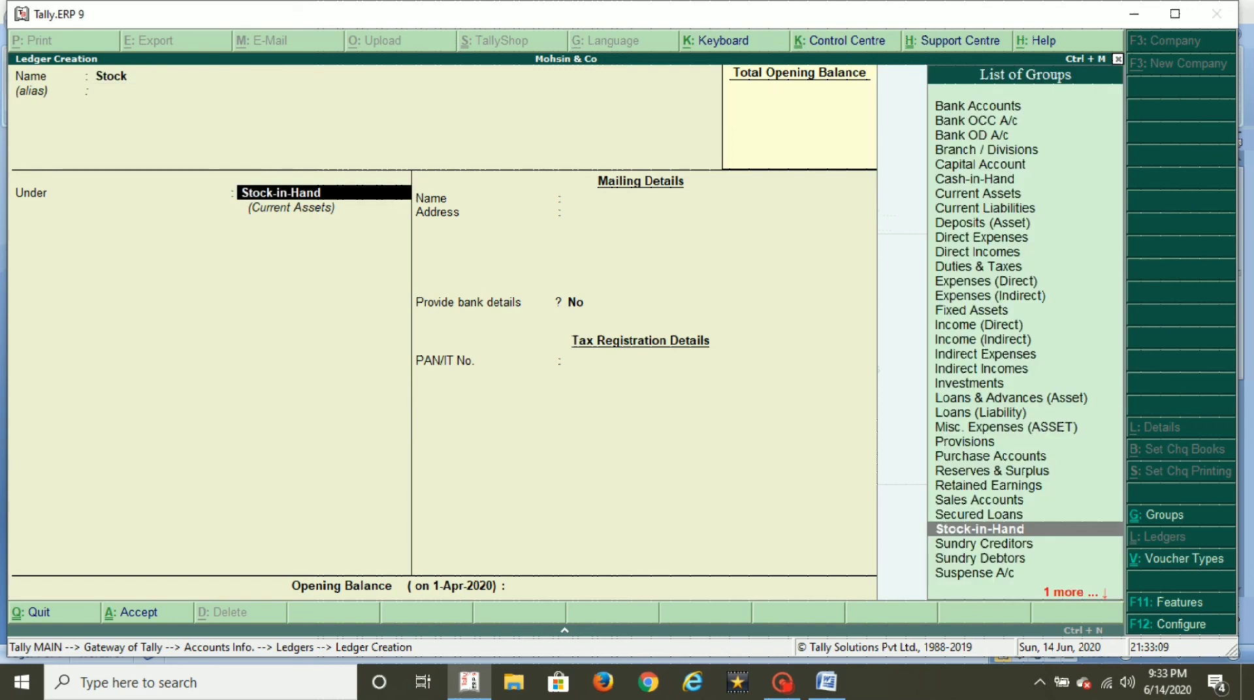
key("Return")
key("Return")
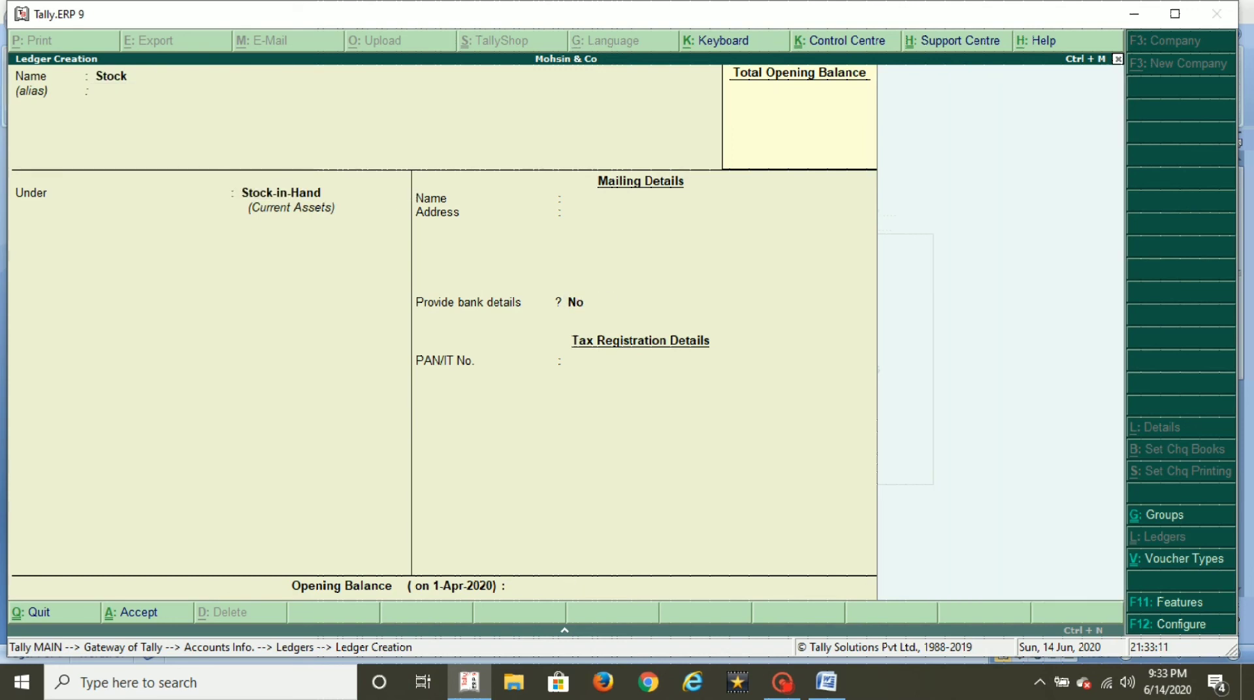
key("Return")
key("Return")
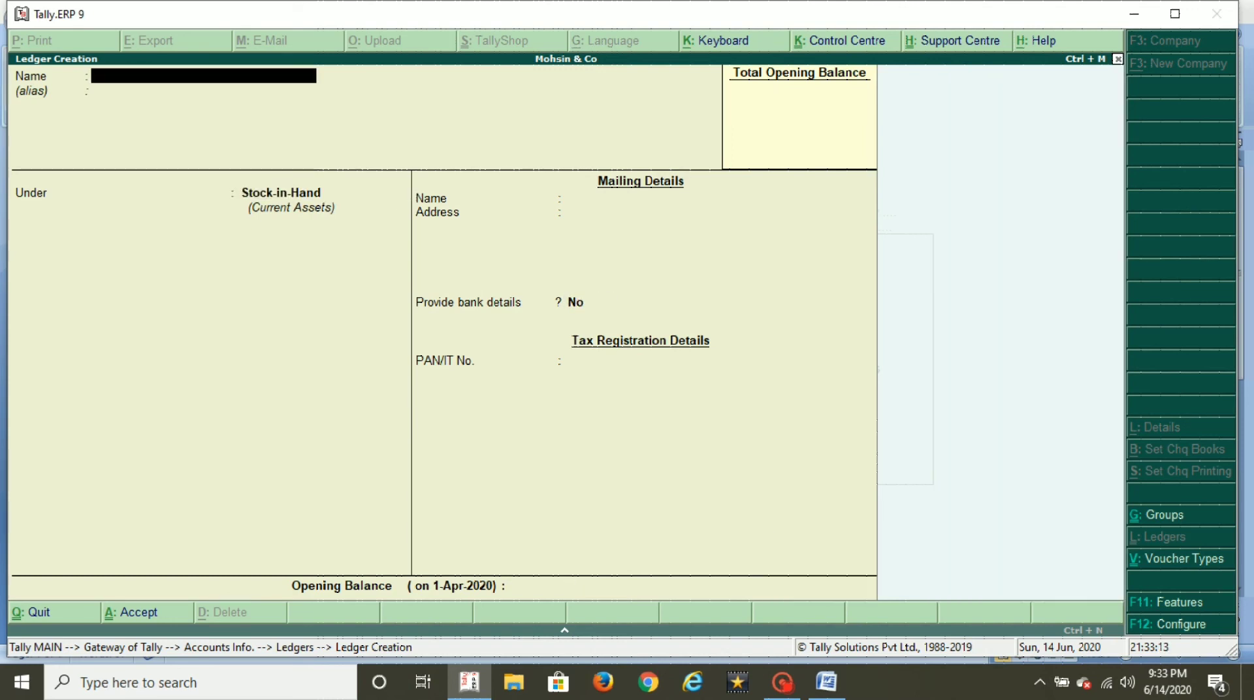
Step: Leave ledger creation and open the Profit & Loss A/c report
key("Escape")
key("Escape")
key("Down")
key("Down")
key("Down")
key("Down")
key("Down")
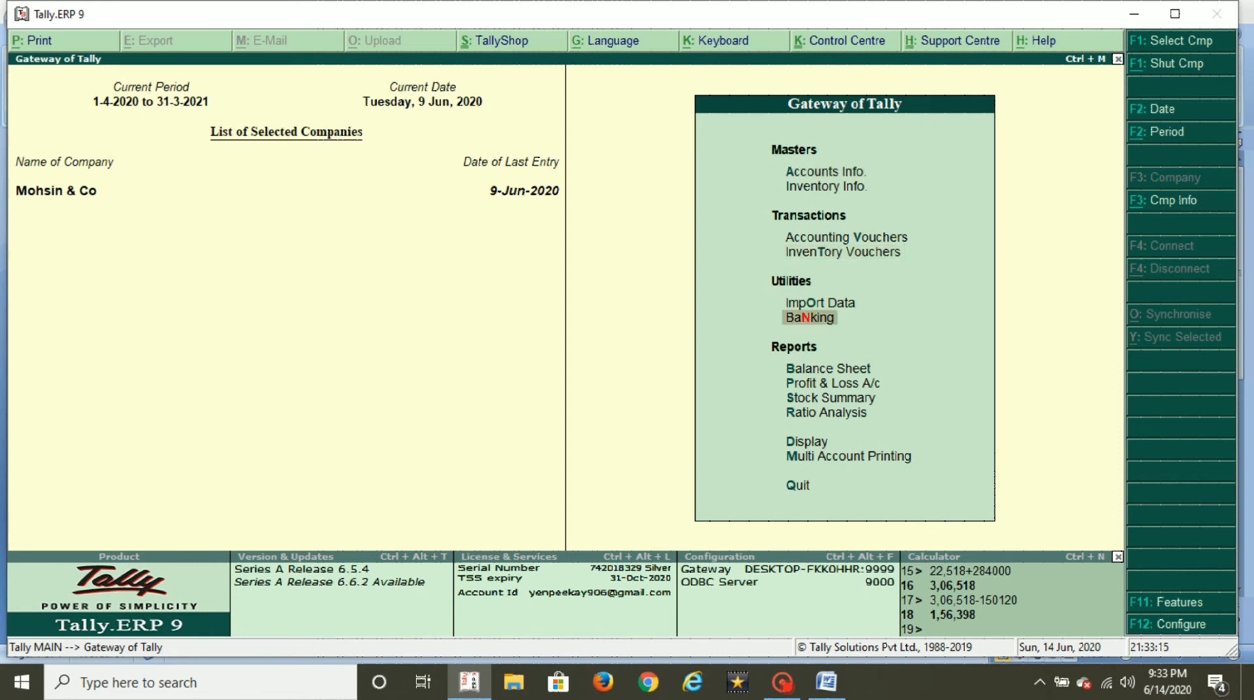
key("Down")
key("Down")
key("Return")
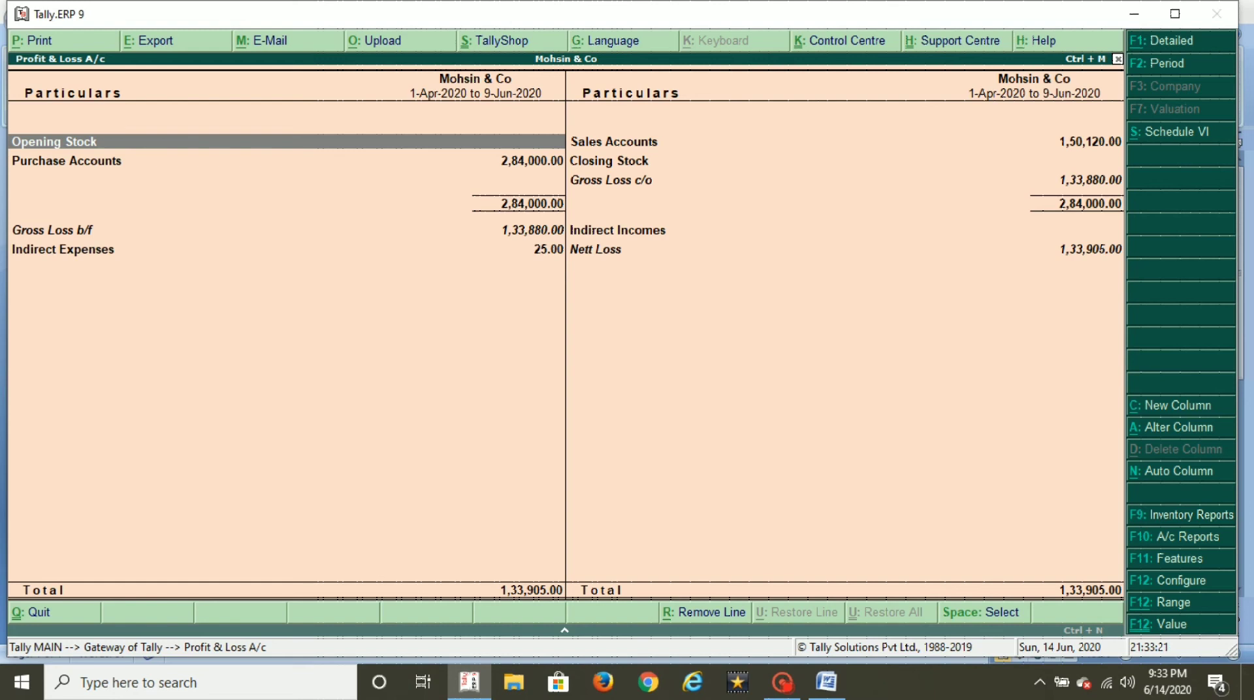
Step: Drill into Closing Stock and open the Stock ledger for alteration, keeping its name, group and blank opening balance
key("Right")
key("Down")
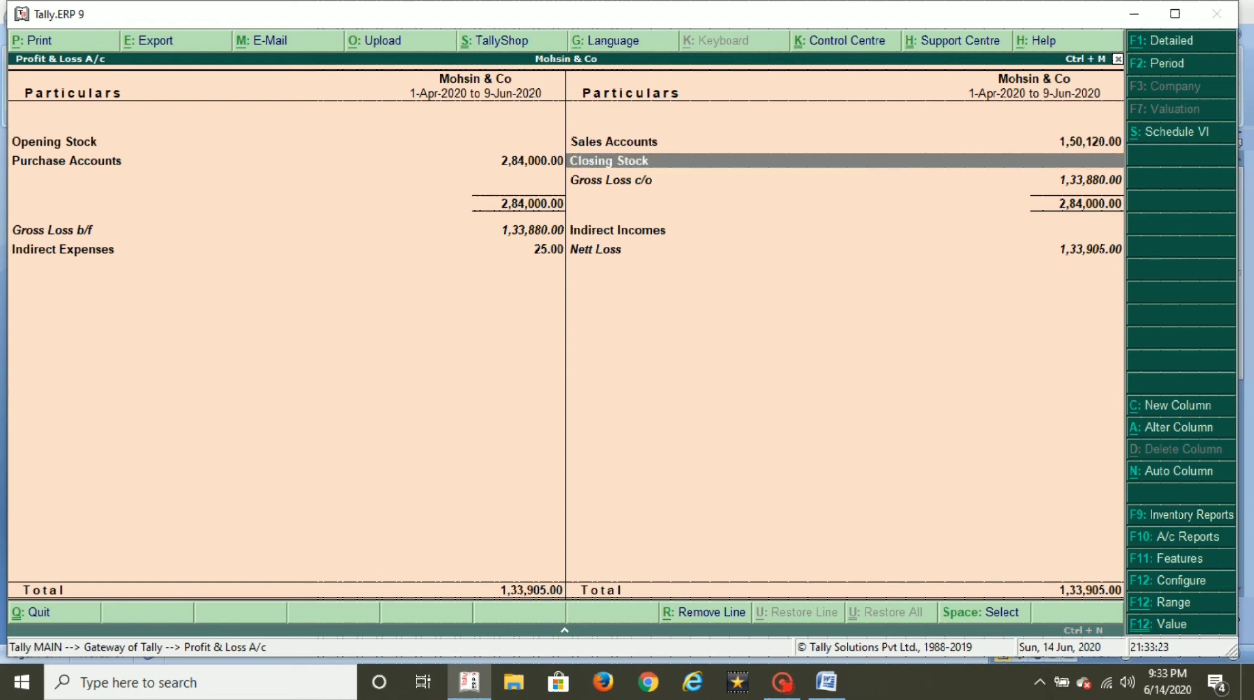
key("Return")
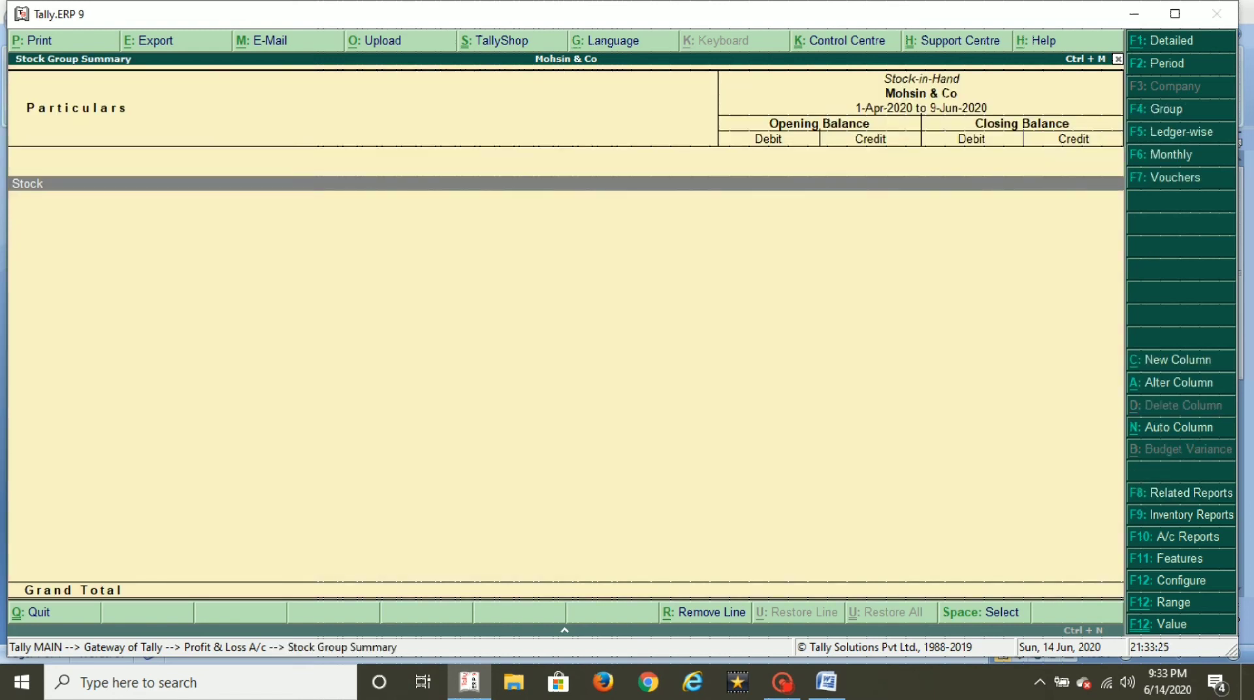
key("ctrl+Return")
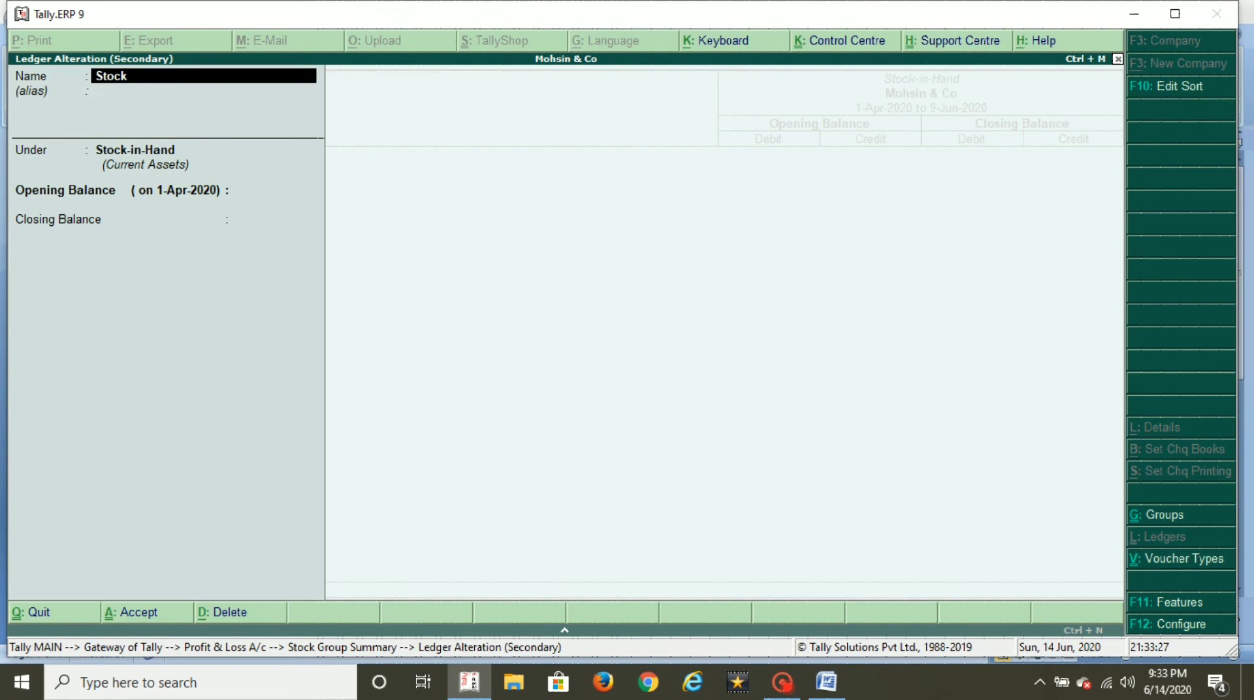
key("Return")
key("Return")
key("Return")
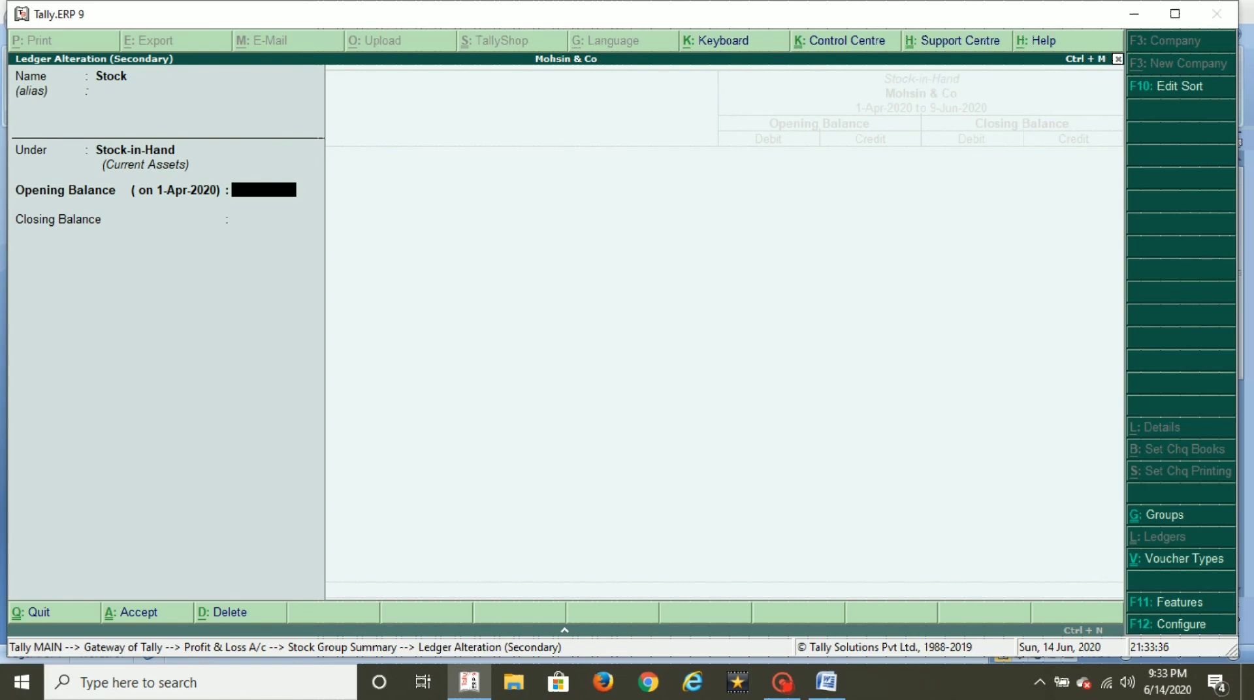
key("Return")
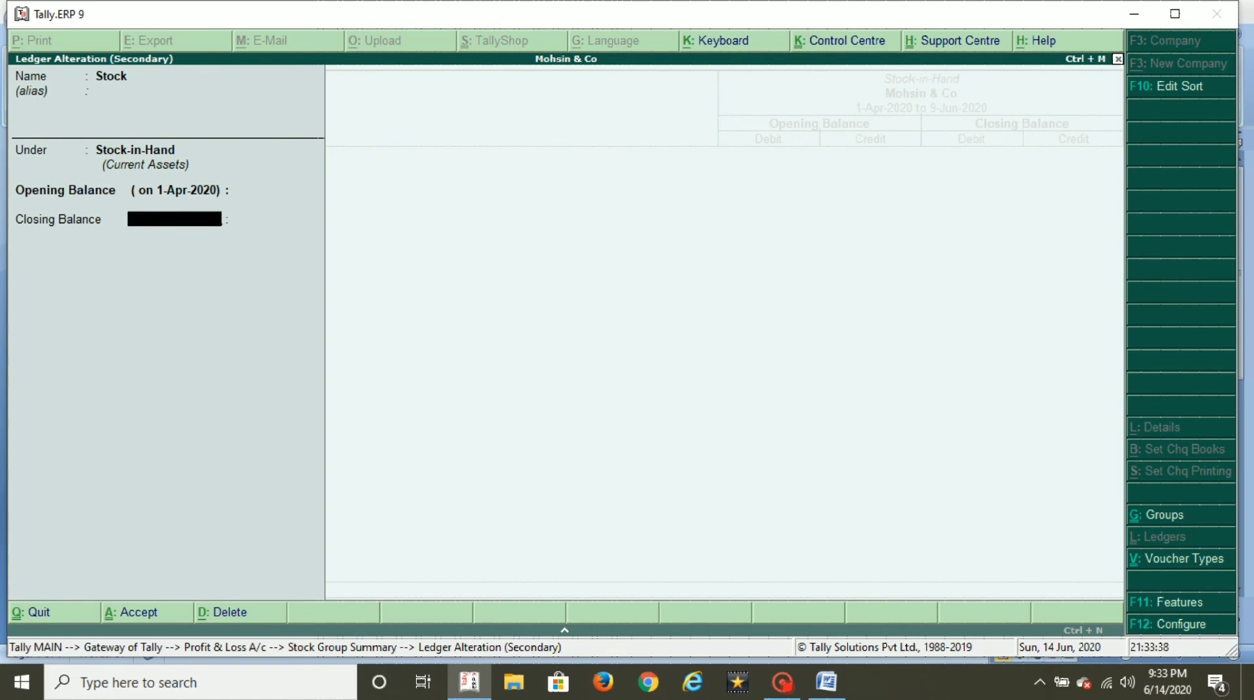
Step: Set the Stock ledger's closing balance to 1,56,398 as of 9-Jun-2020, save it and return to the Profit & Loss report
type("9.6.2020")
key("Return")
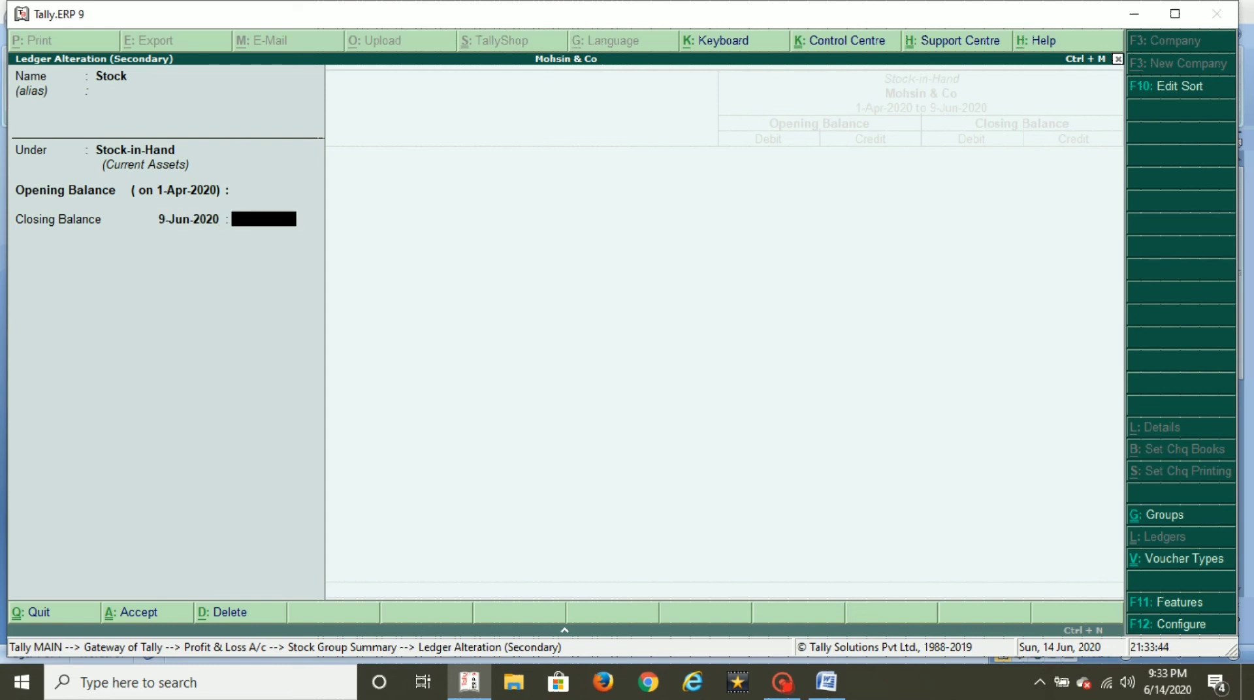
key("ctrl+n")
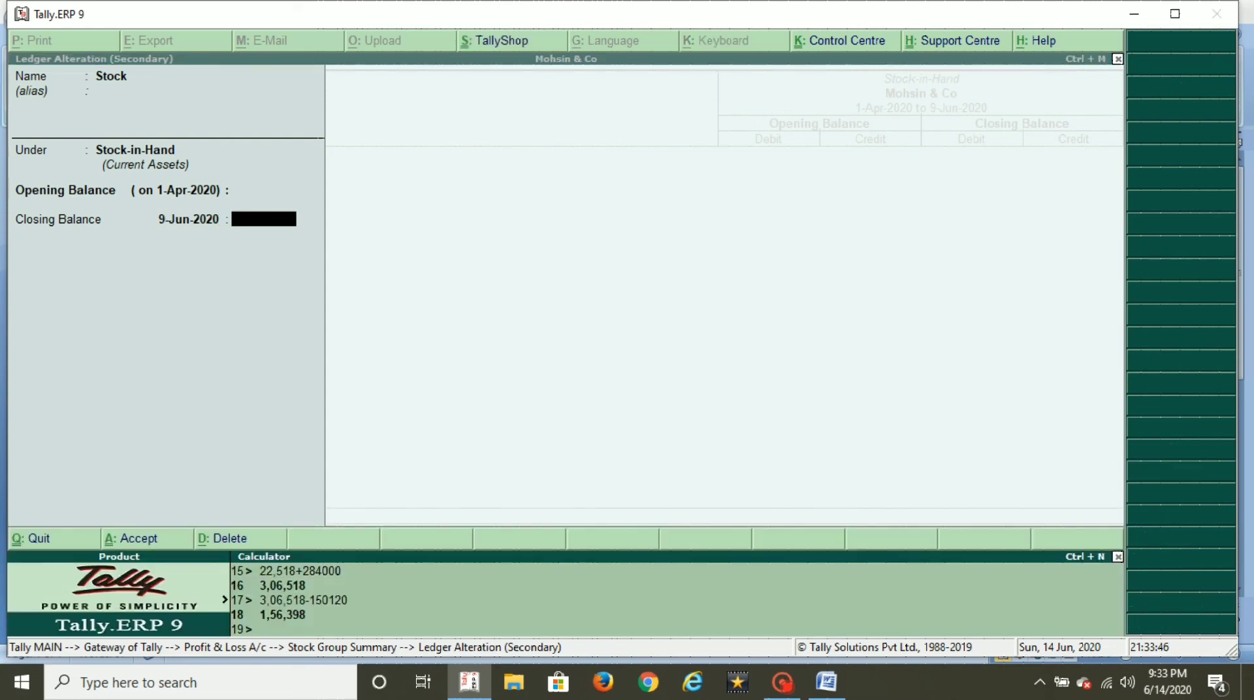
key("ctrl+m")
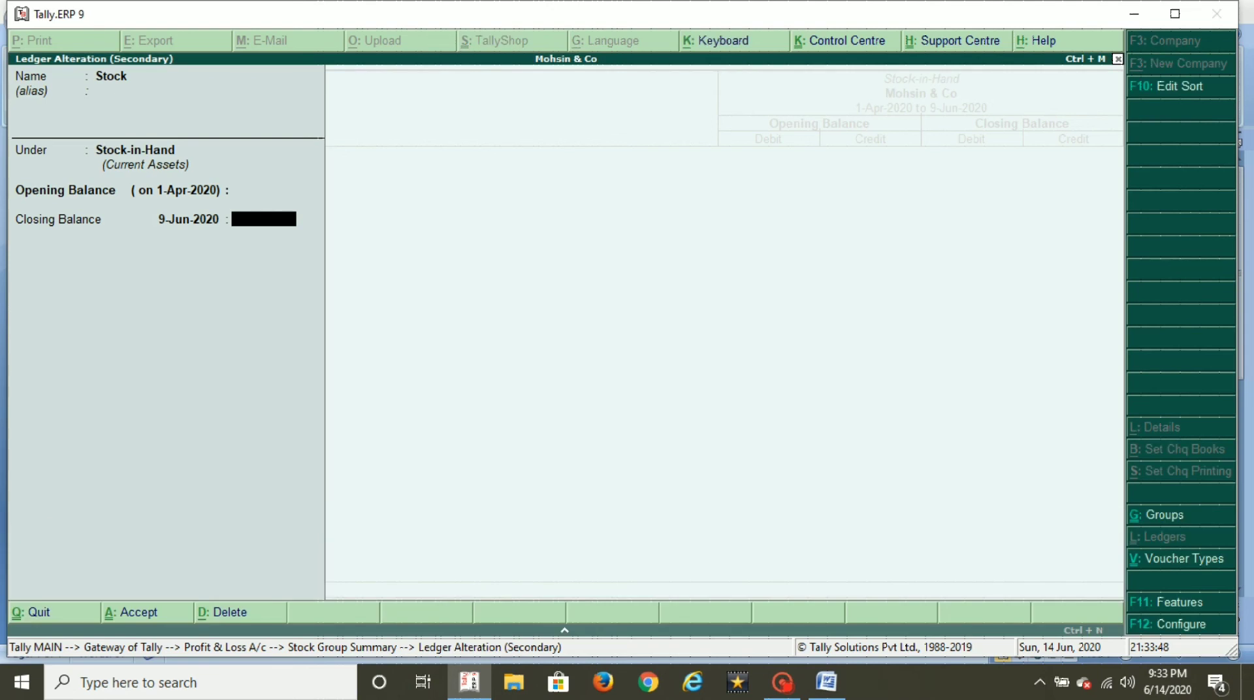
type("1,56,398")
key("Return")
key("Return")
key("Return")
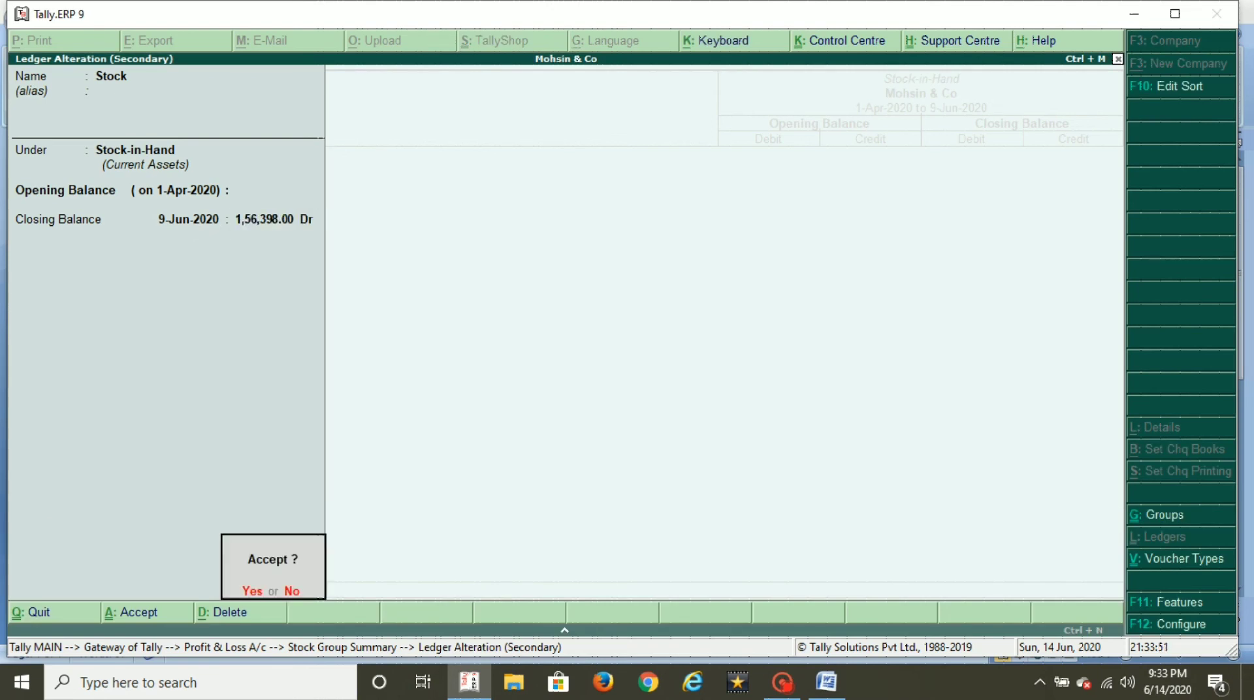
key("Return")
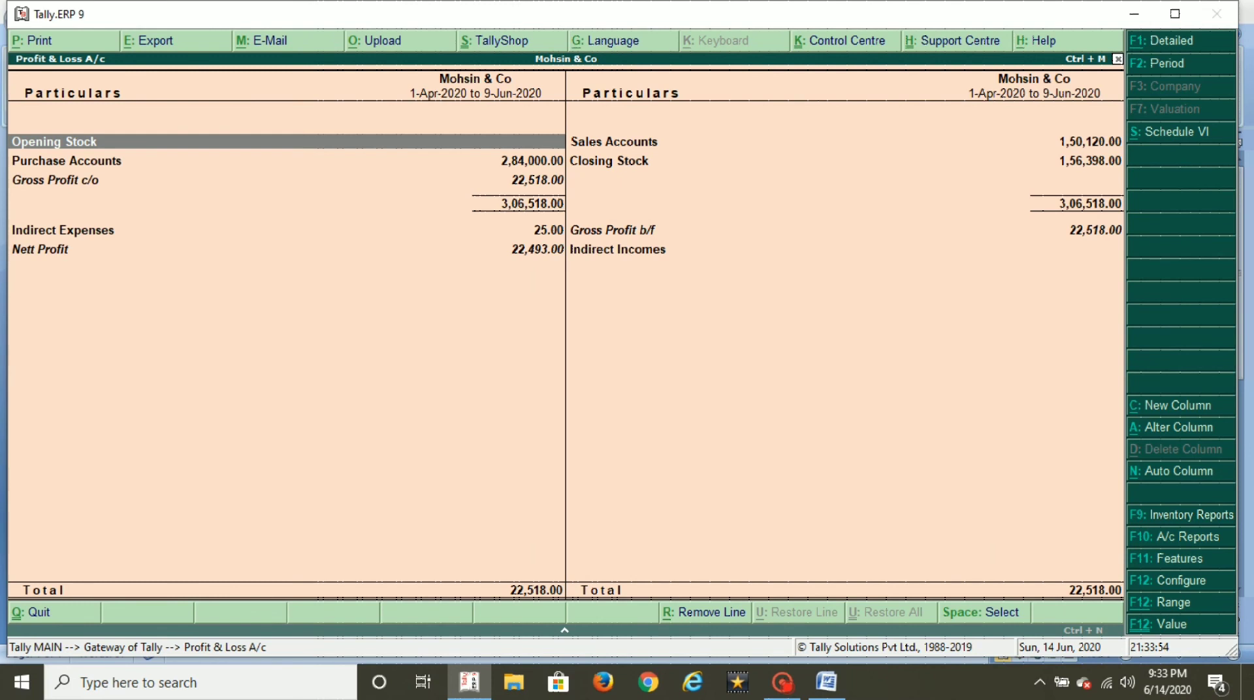
Step: Configure the Profit & Loss report to show percentages, leaving its other display options as they are
key("Down")
key("Down")
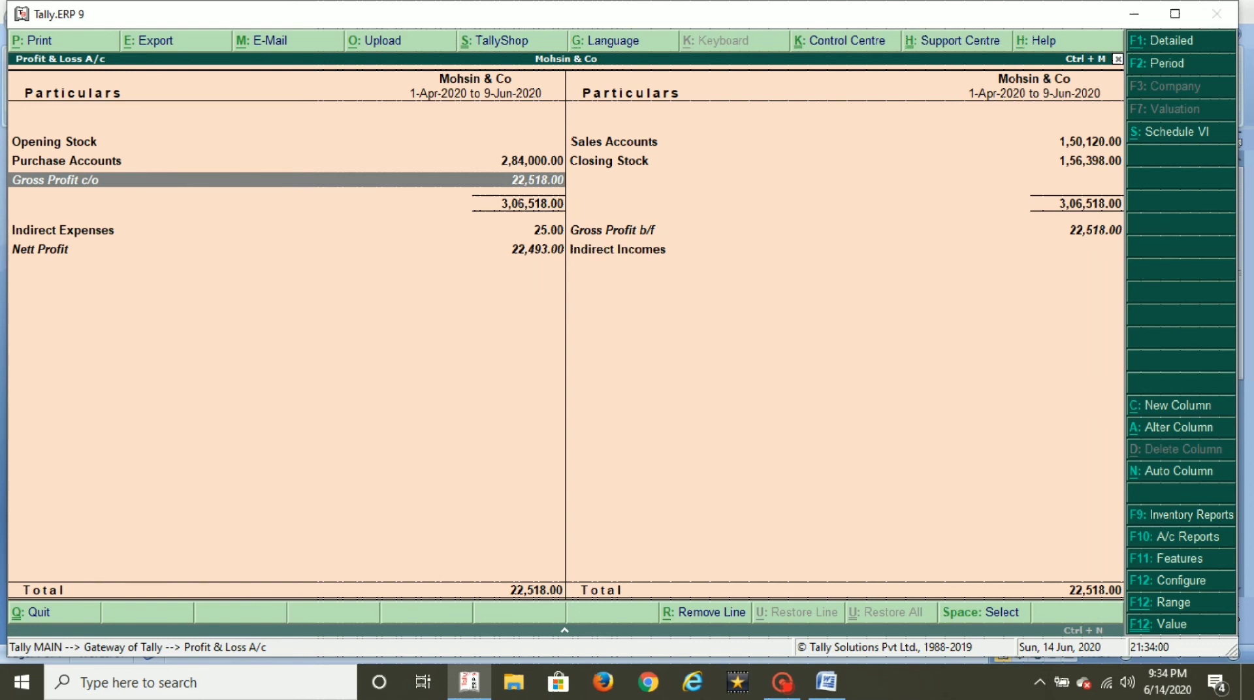
key("F12")
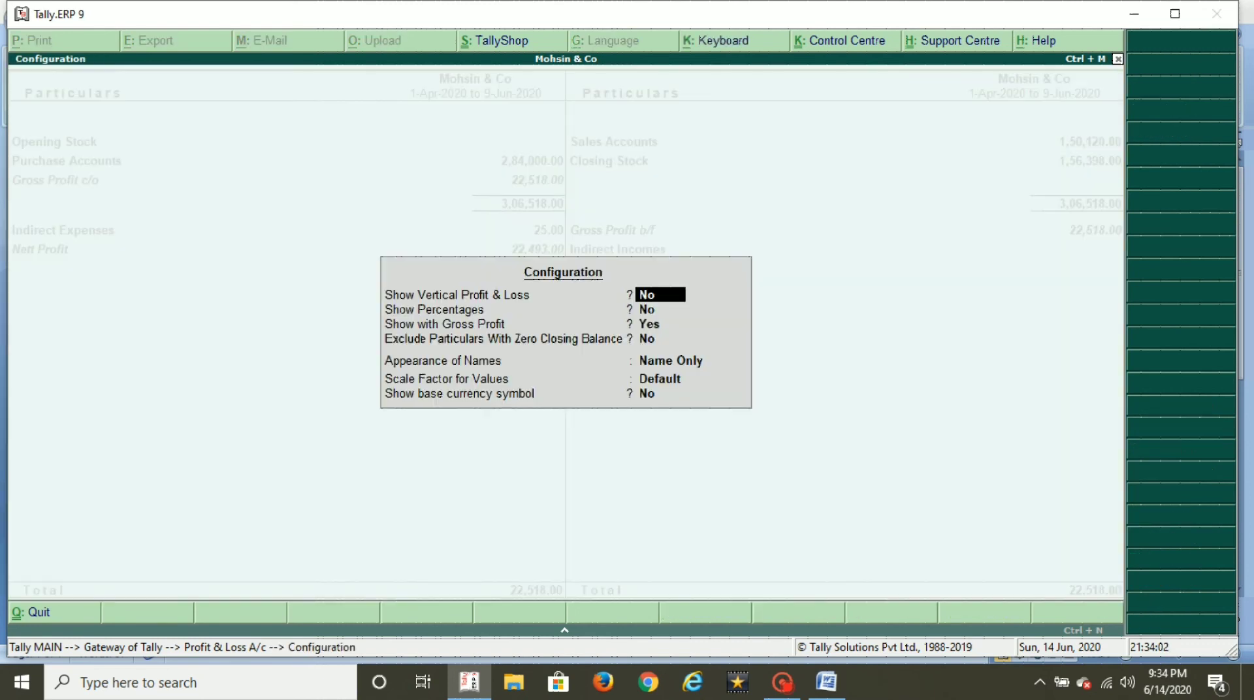
key("Return")
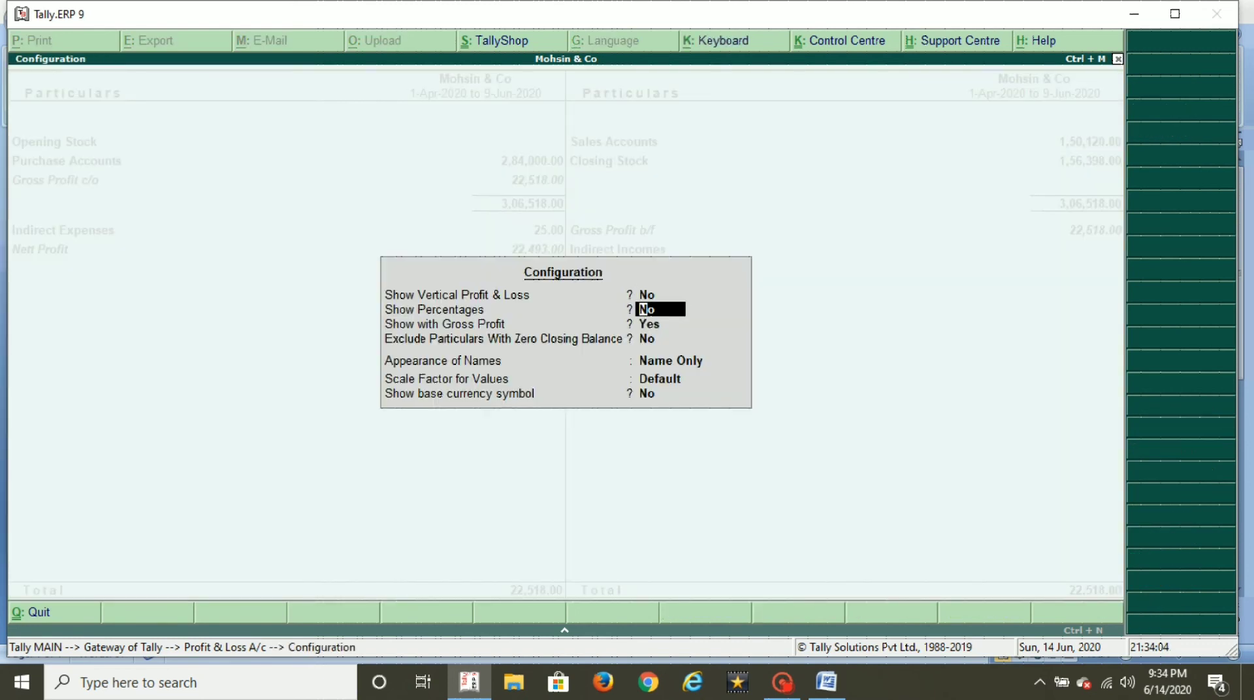
type("y")
key("Return")
key("Return")
key("Return")
key("Return")
key("Return")
key("Return")
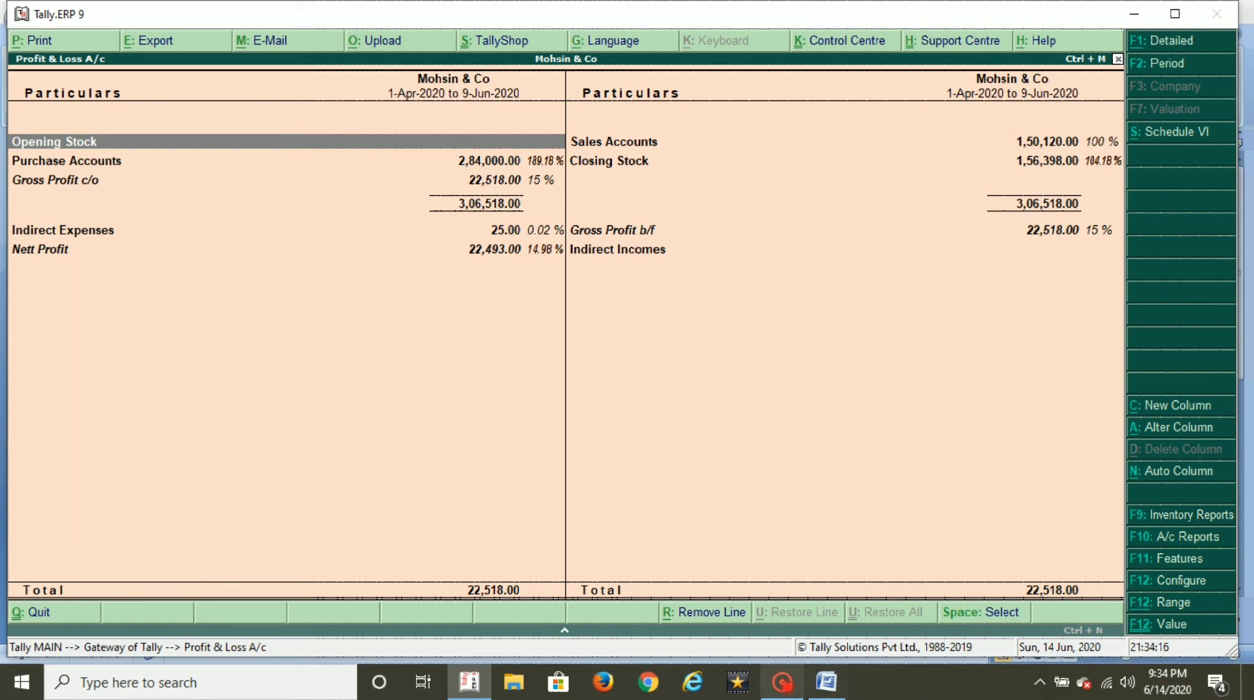
Step: Check the expense list in the Word document, return to Tally and go from the Profit & Loss report to the ledger masters
left_click(827, 682)
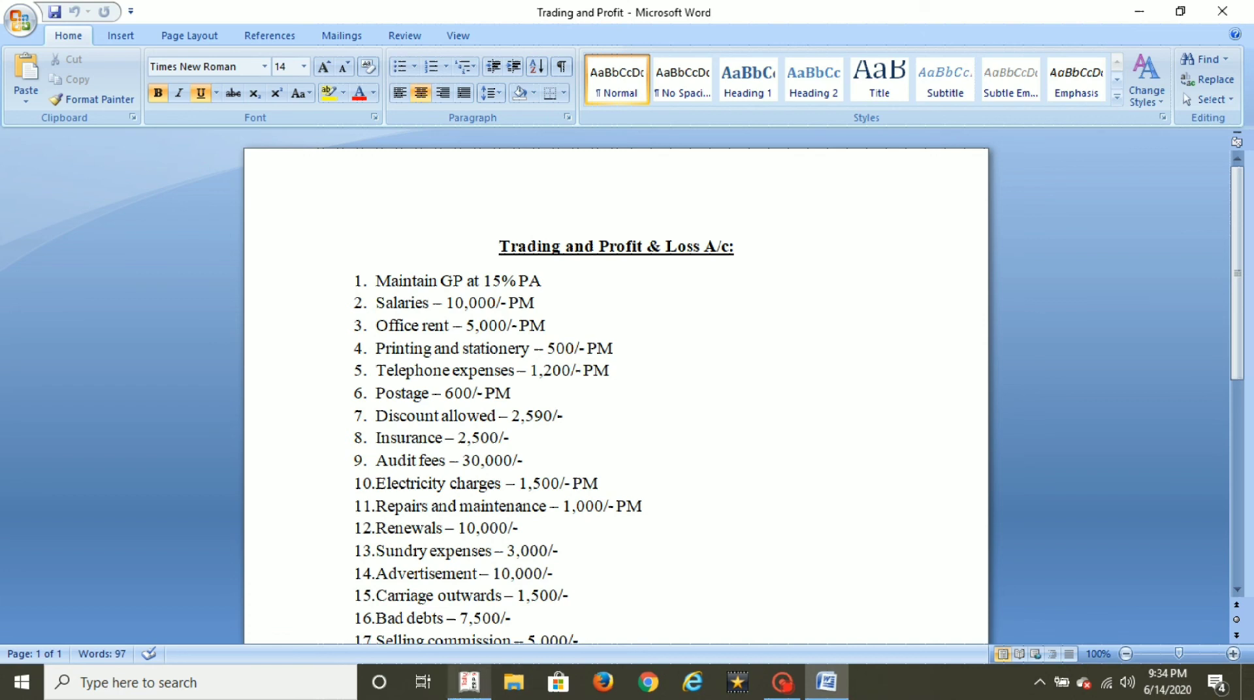
left_click(469, 682)
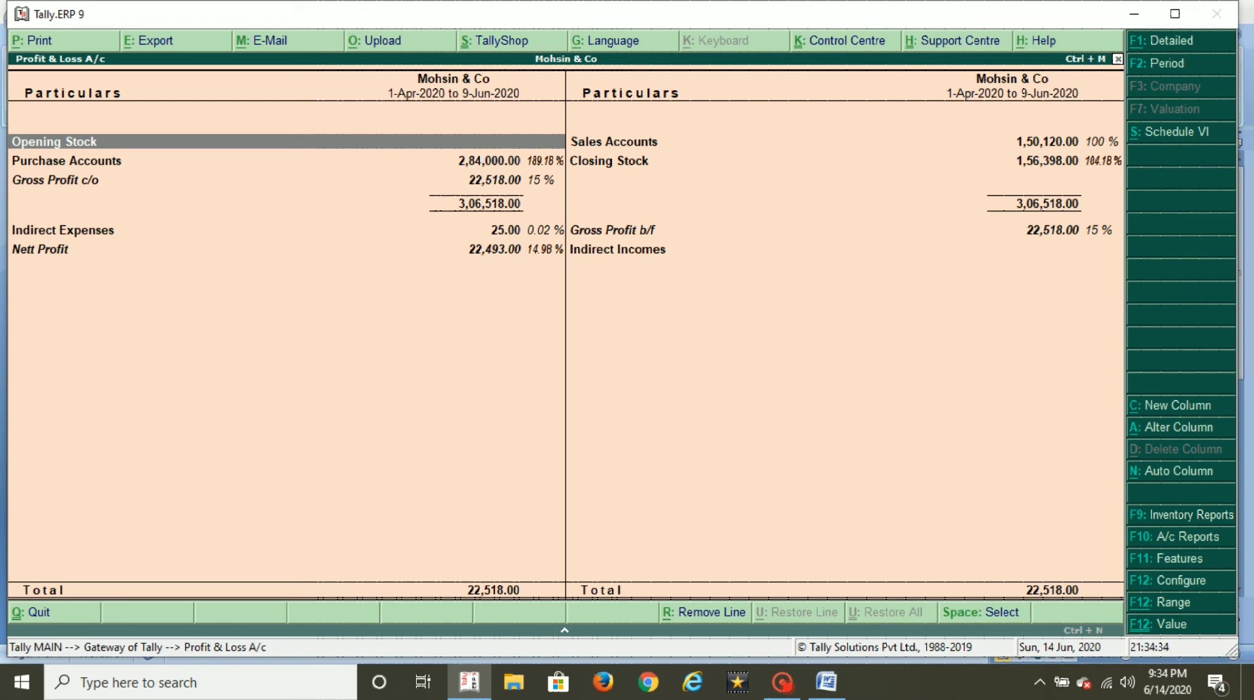
key("Escape")
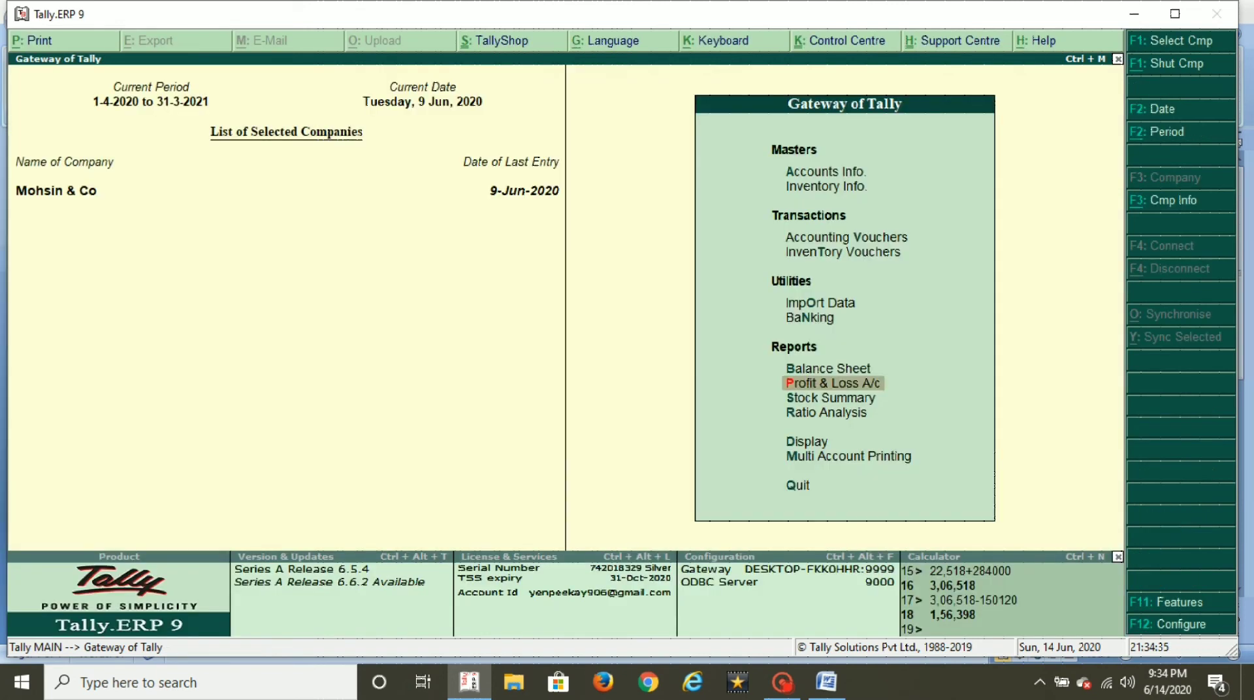
key("Up")
key("Up")
key("Up")
key("Up")
key("Up")
key("Up")
key("Up")
key("Return")
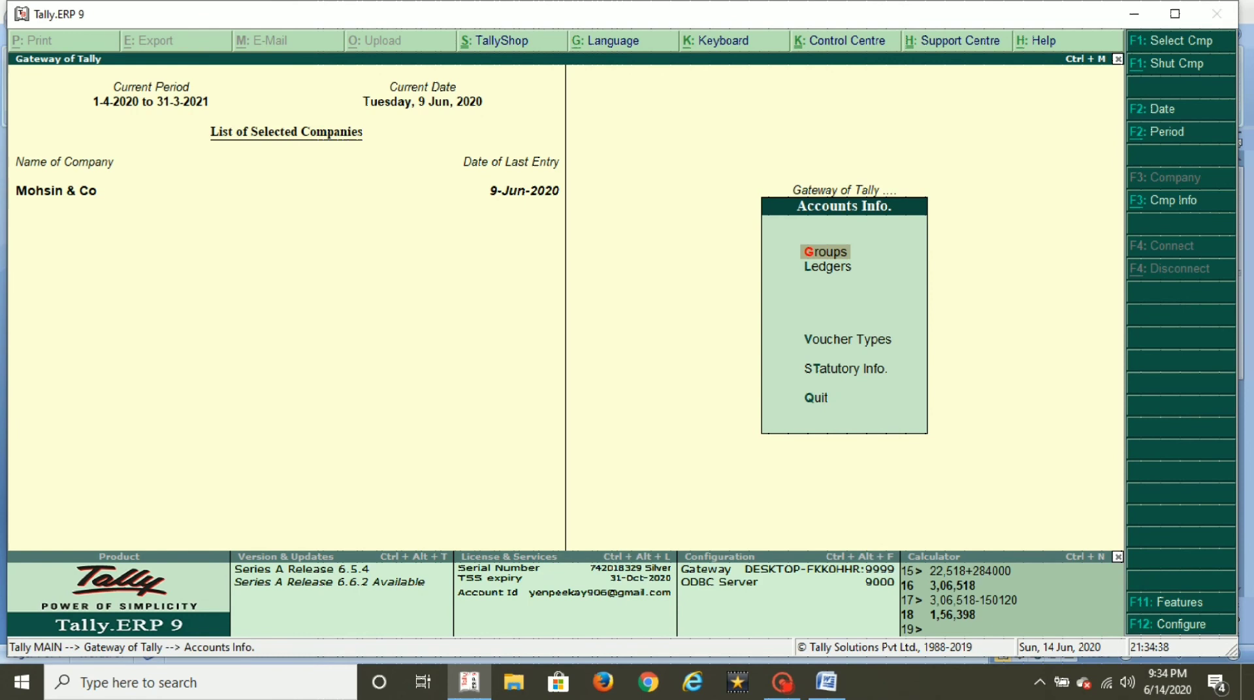
key("Down")
key("Return")
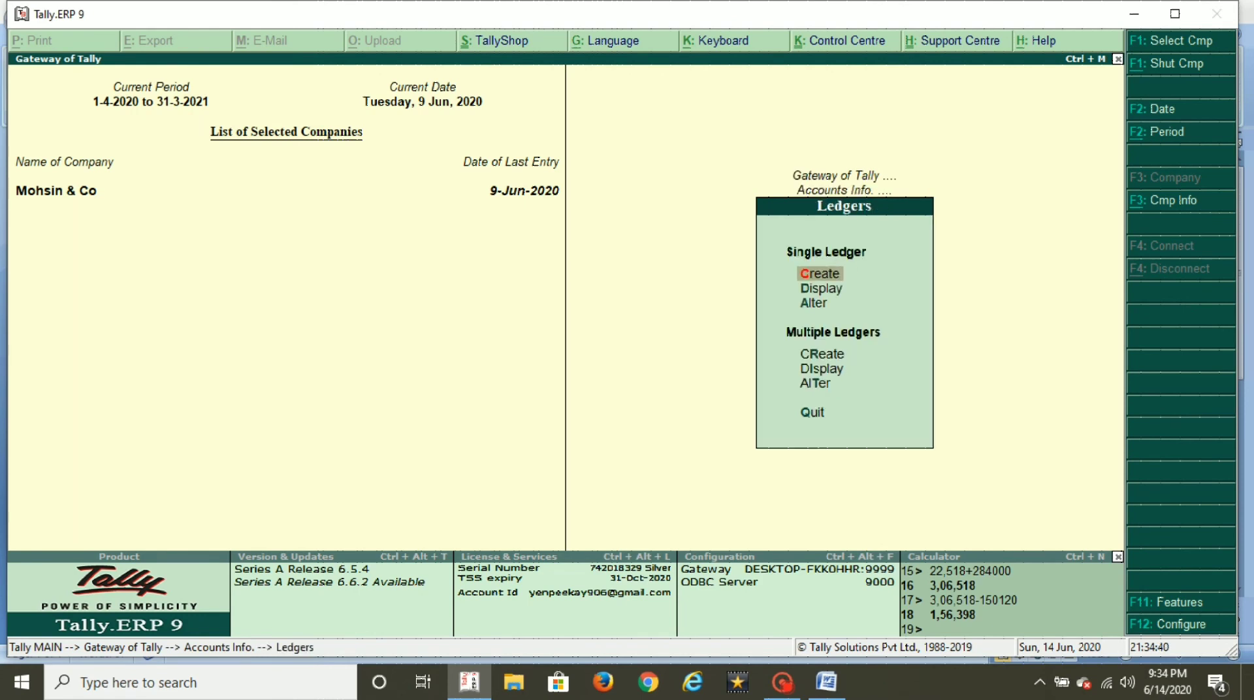
Step: Try to create a single ledger named Salaries, and leave ledger creation
key("Return")
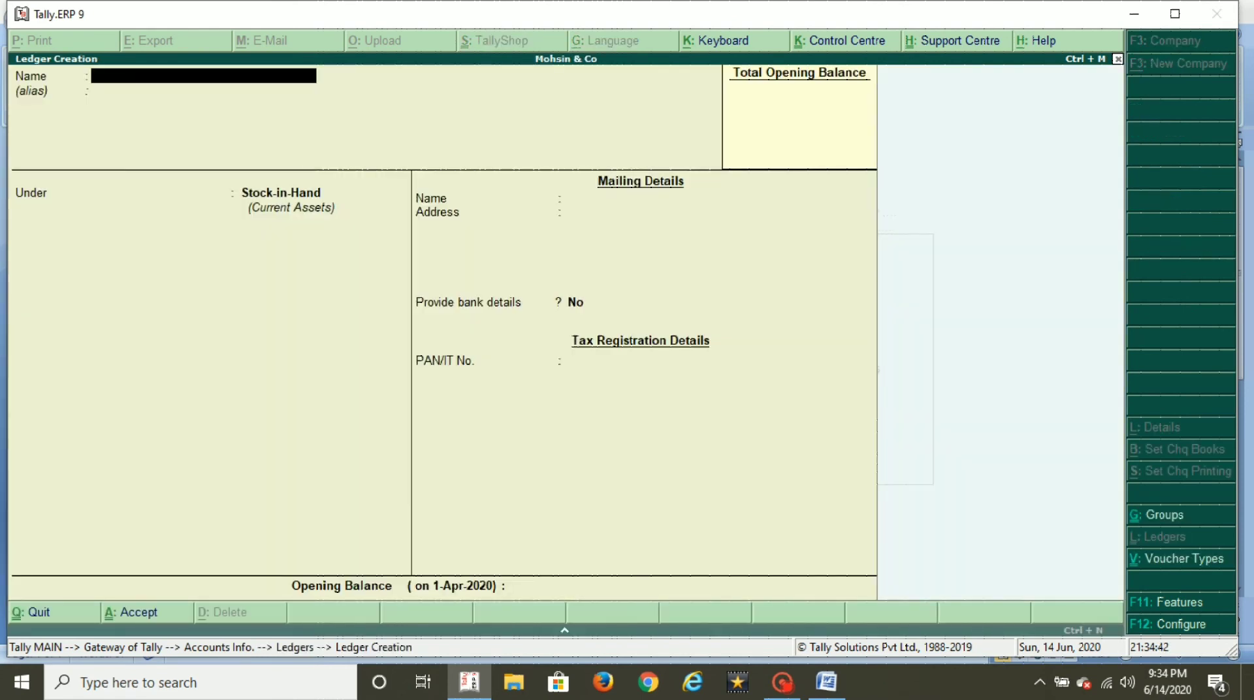
type("Salaries")
key("Return")
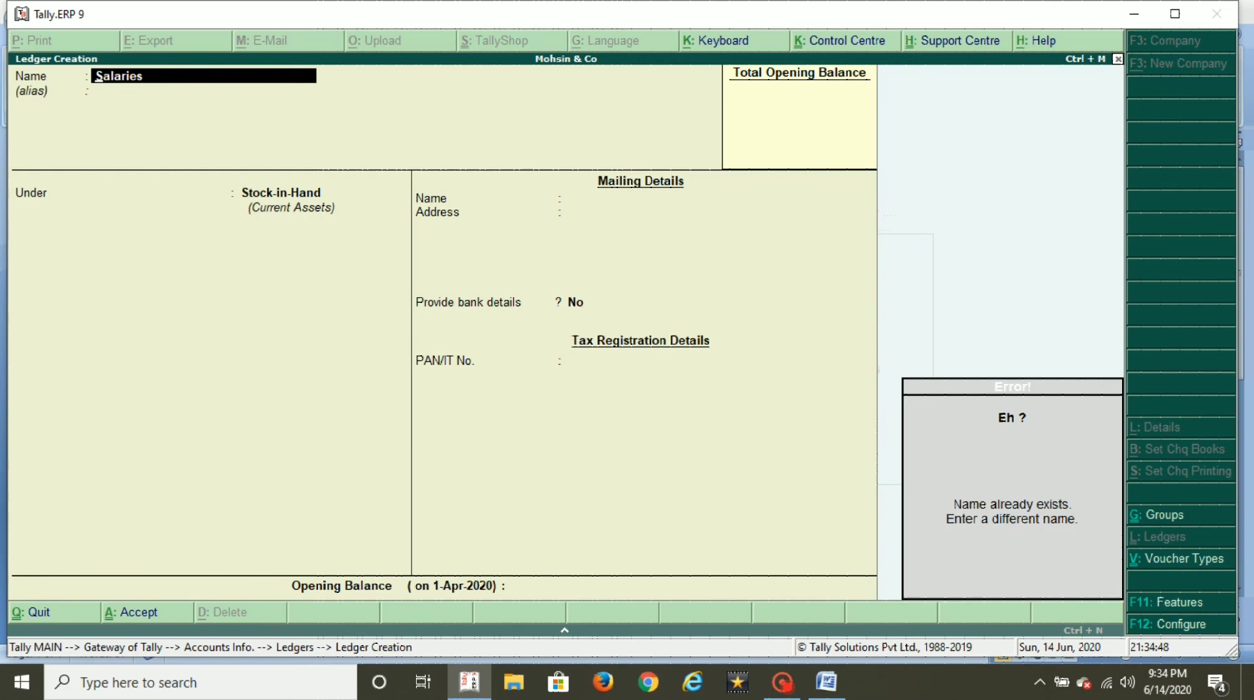
key("Escape")
key("Escape")
key("Return")
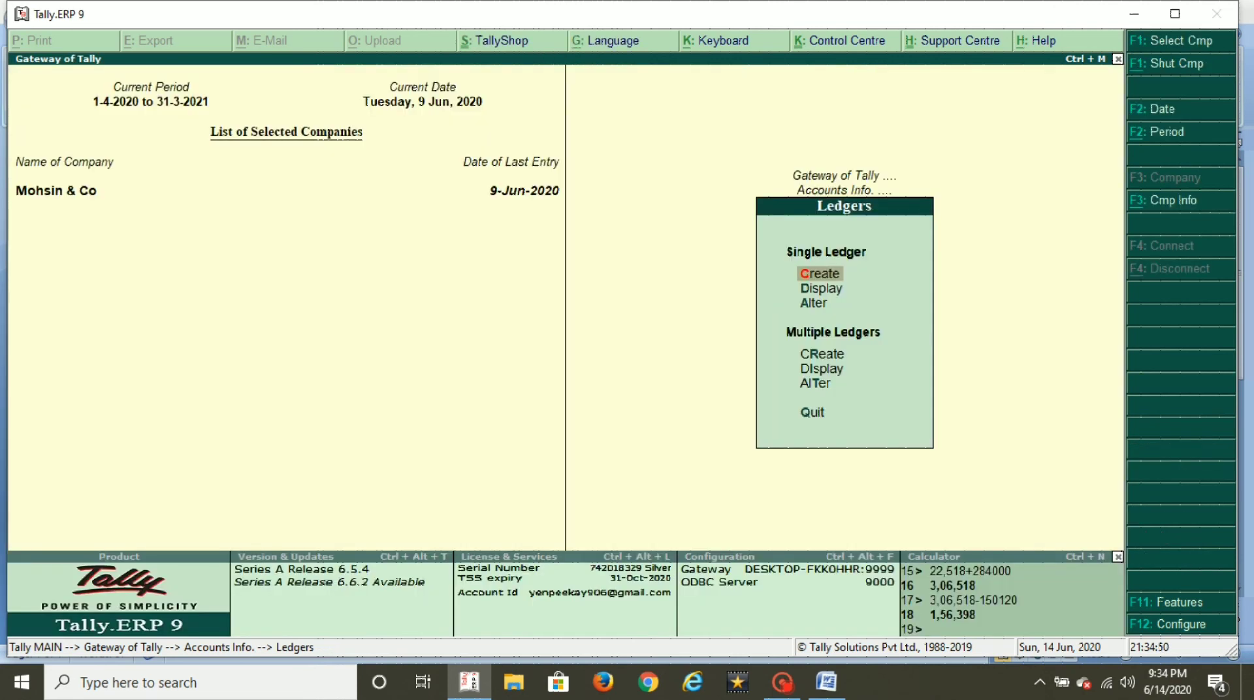
Step: Open the existing Salaries ledger for alteration
key("Down")
key("Down")
key("Return")
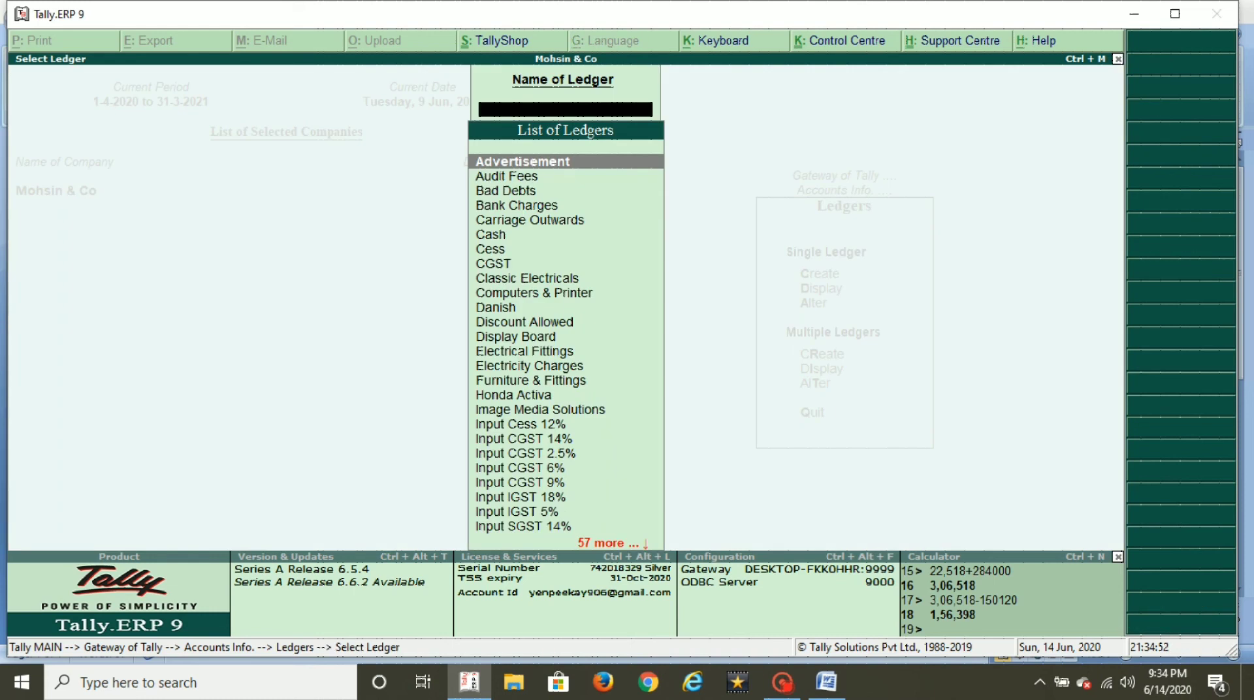
type("Sal")
key("Return")
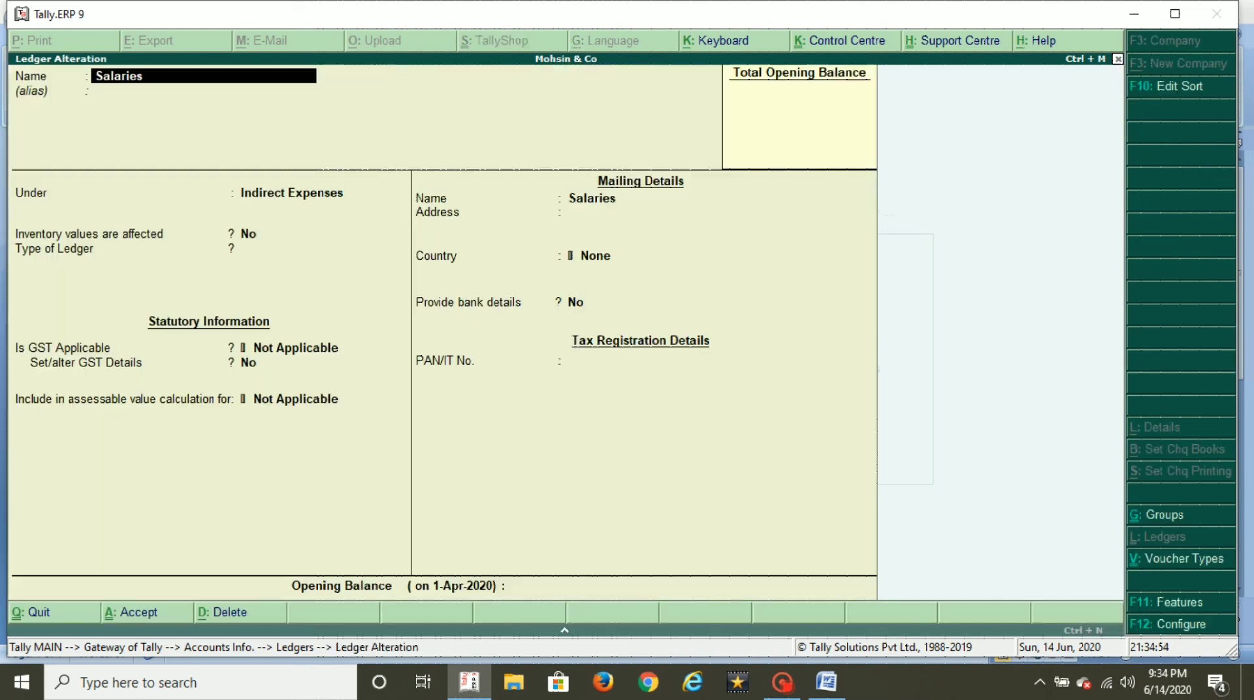
Step: Save the Salaries ledger under Indirect Expenses with ledger type, GST and assessable value Not Applicable, and return to the Gateway of Tally
key("Return")
key("Return")
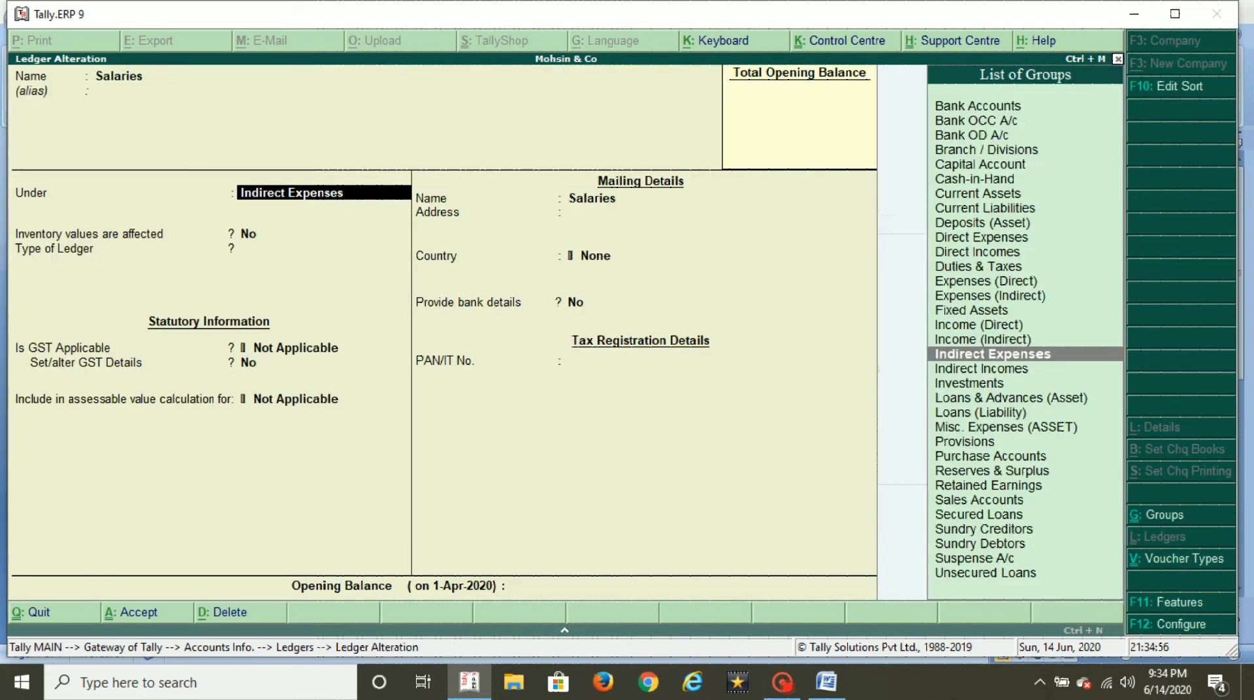
key("Return")
key("Return")
key("Return")
key("Return")
key("Return")
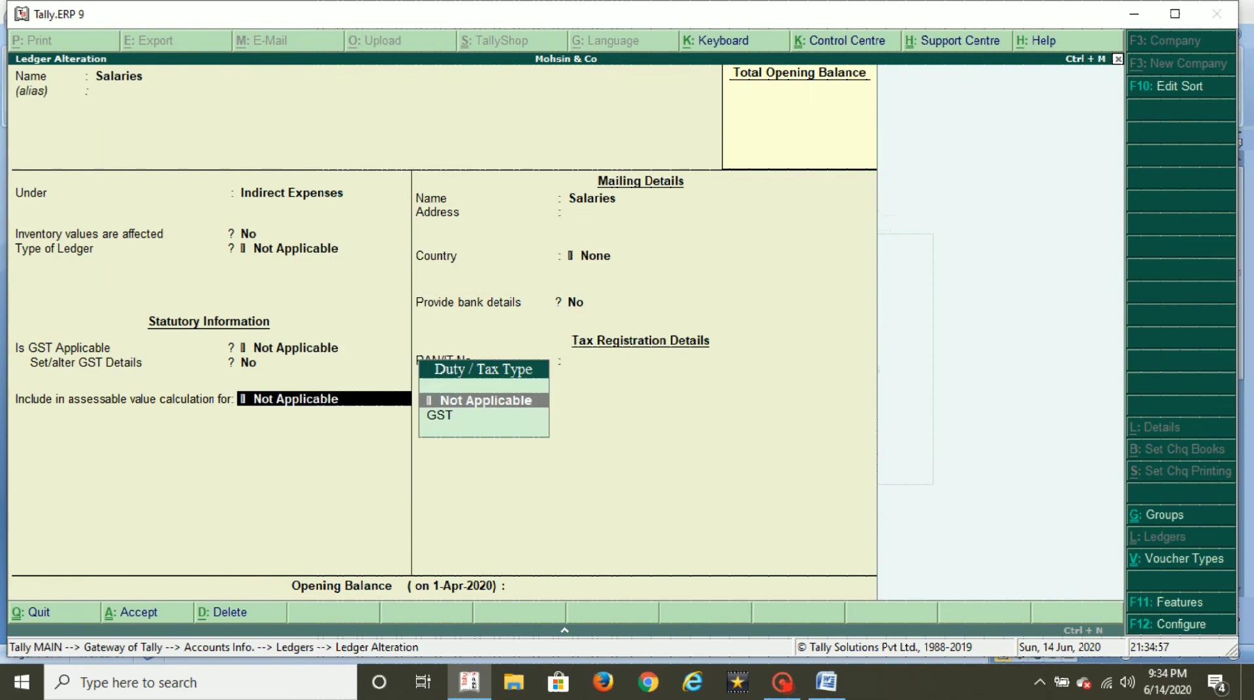
key("BackSpace")
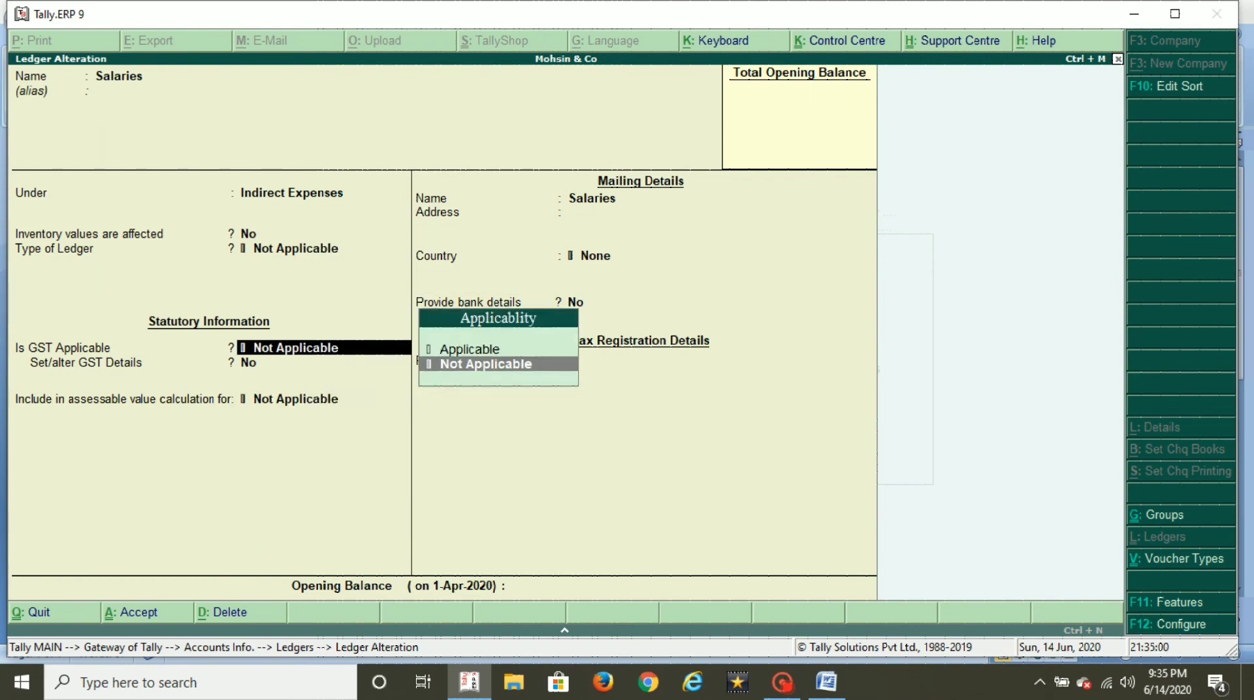
key("Return")
key("Return")
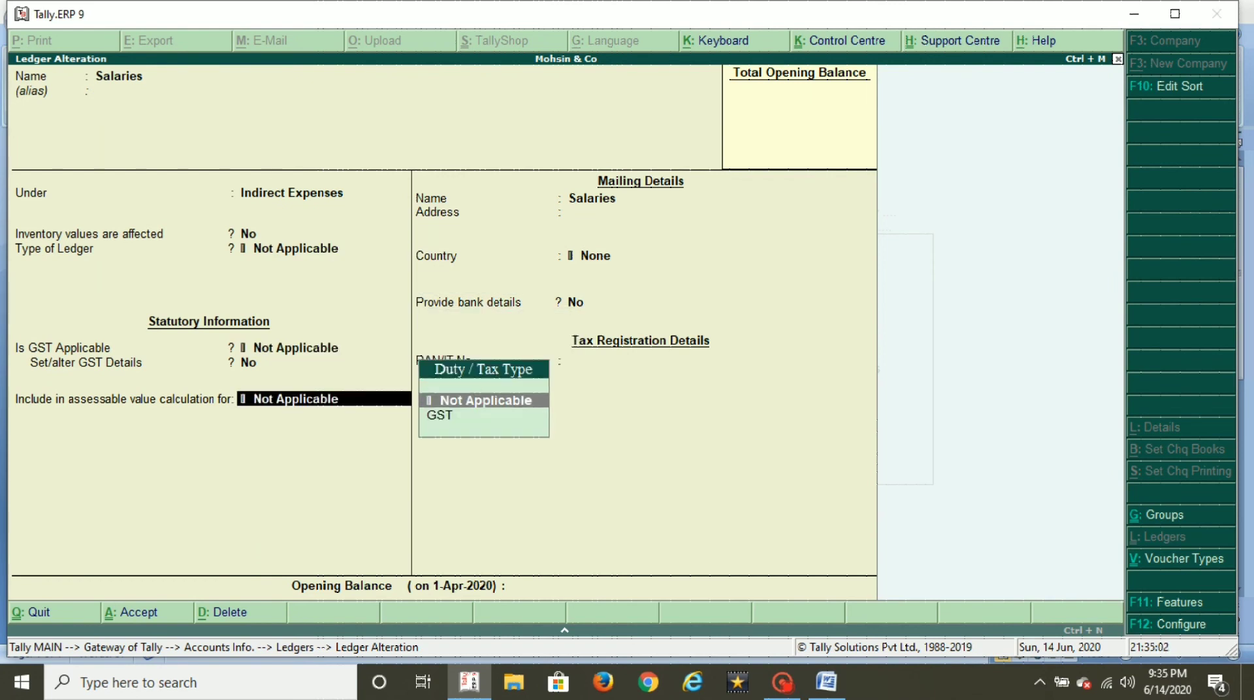
key("Return")
key("Return")
key("Return")
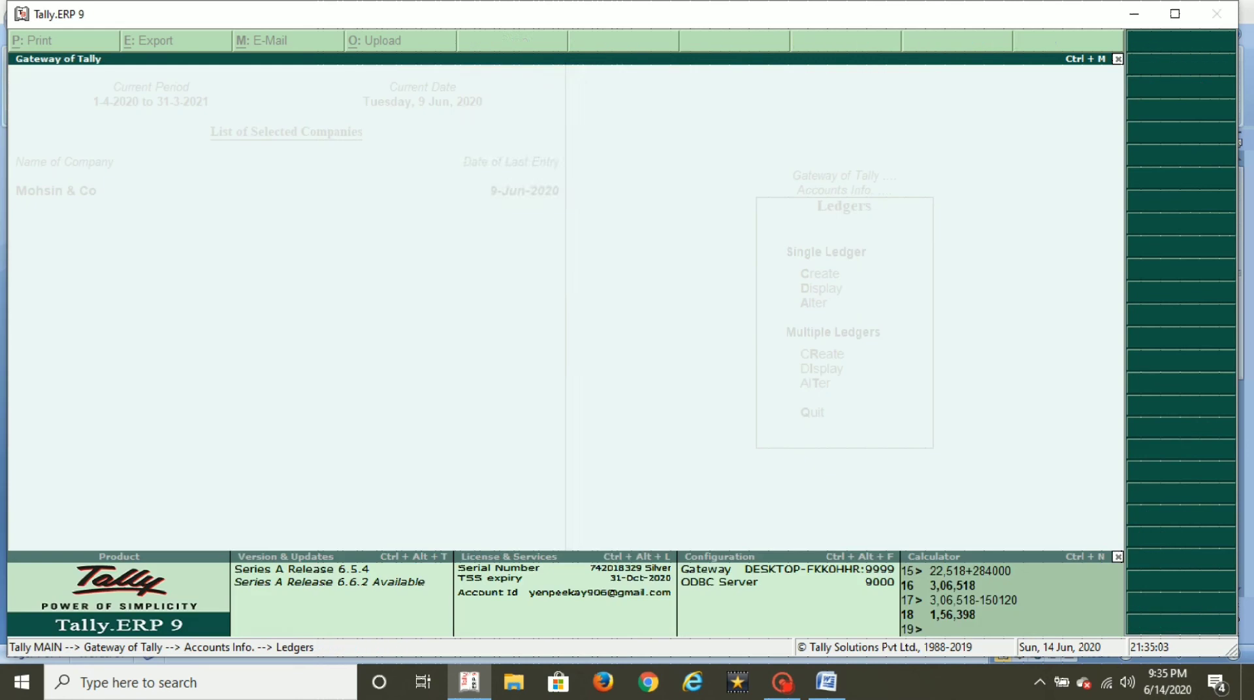
key("Escape")
key("Escape")
key("Escape")
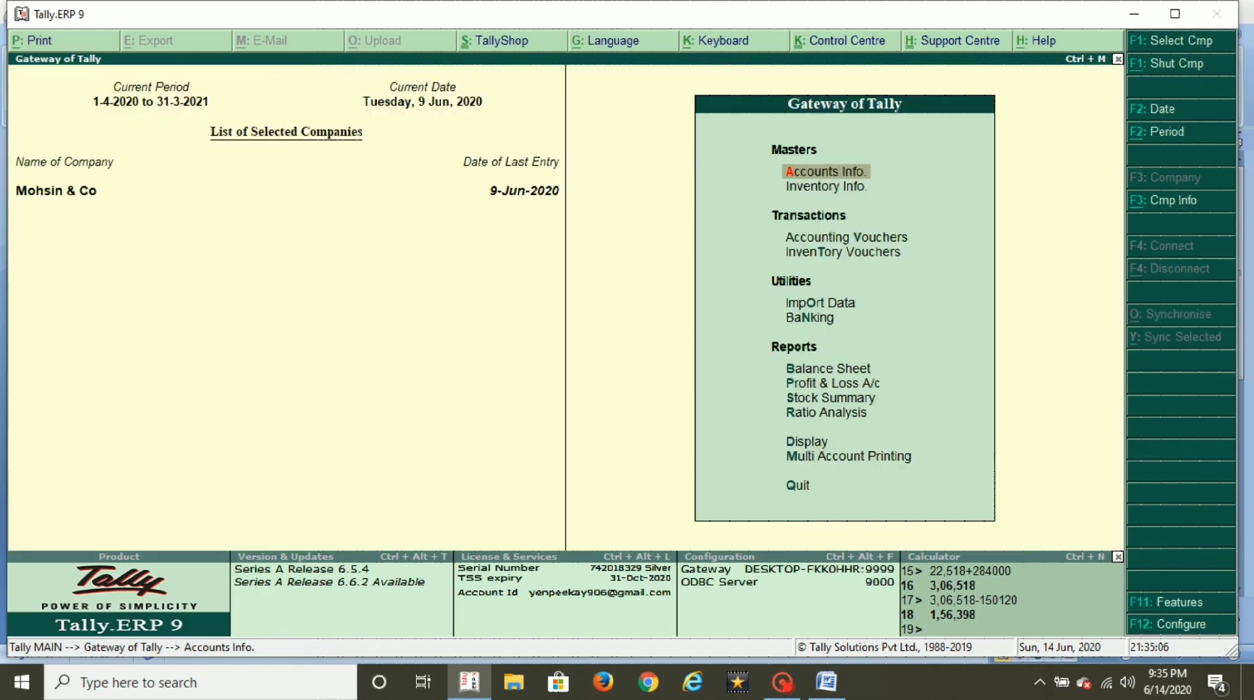
Step: Start a payment voucher from the Cash account with Salaries as the particulars
key("v")
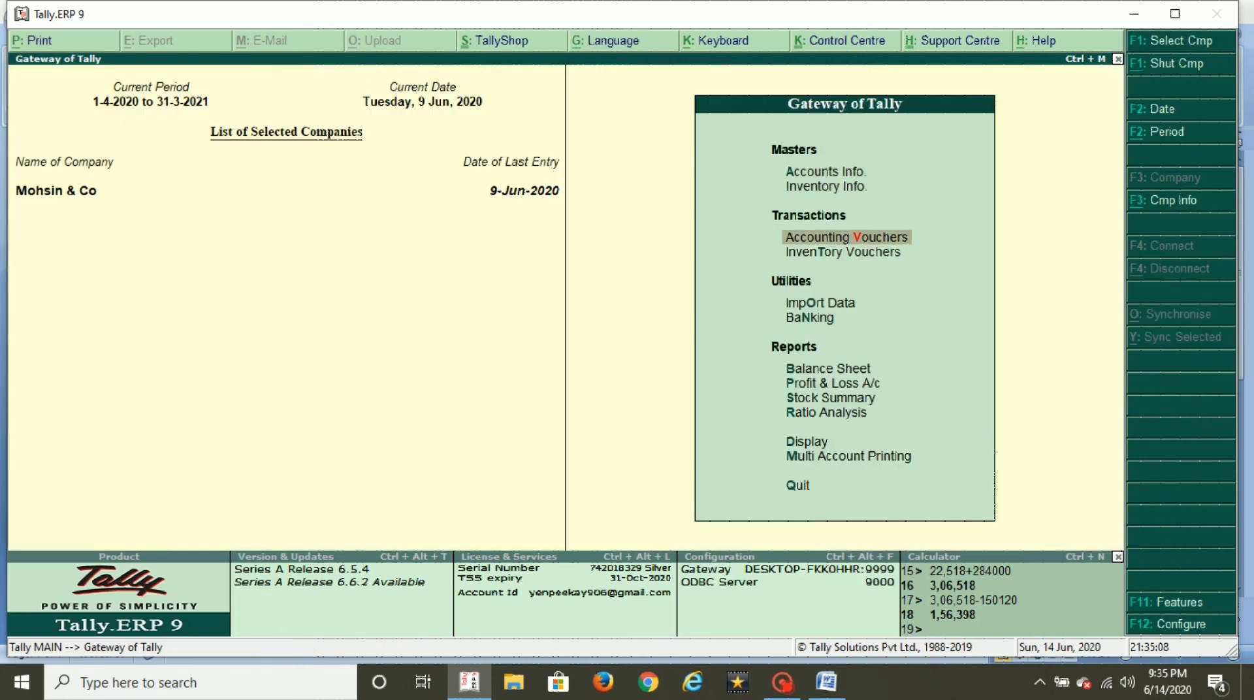
key("Return")
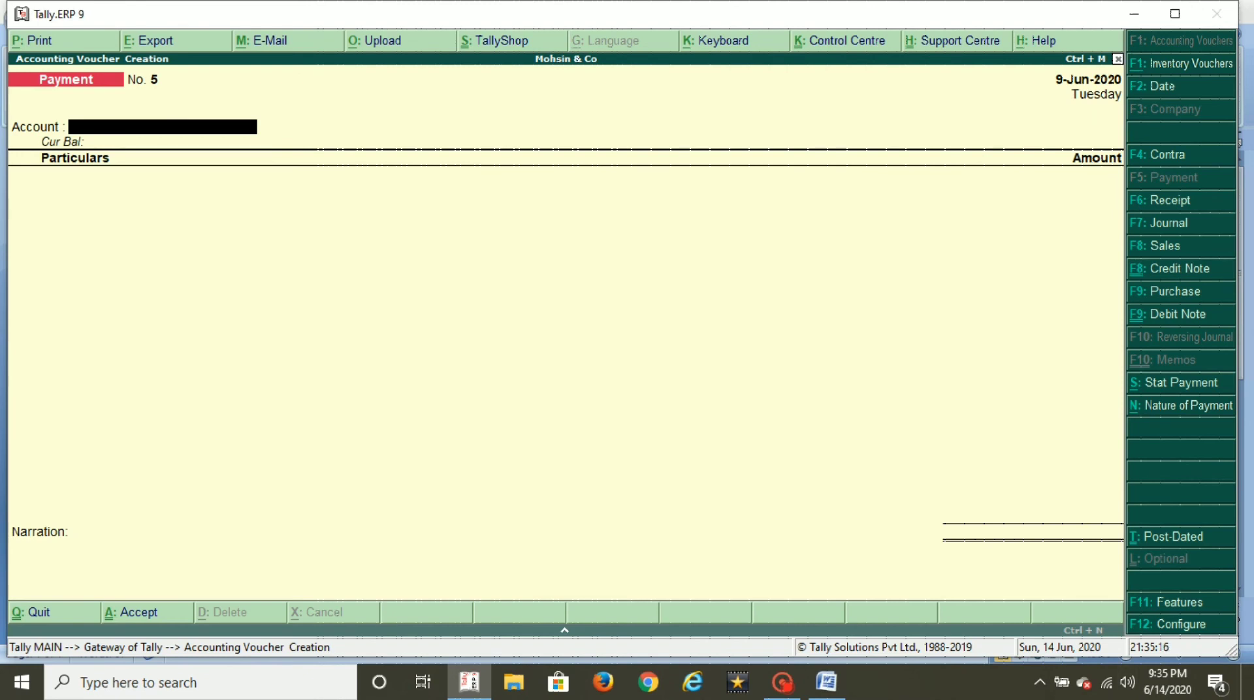
type("Cash")
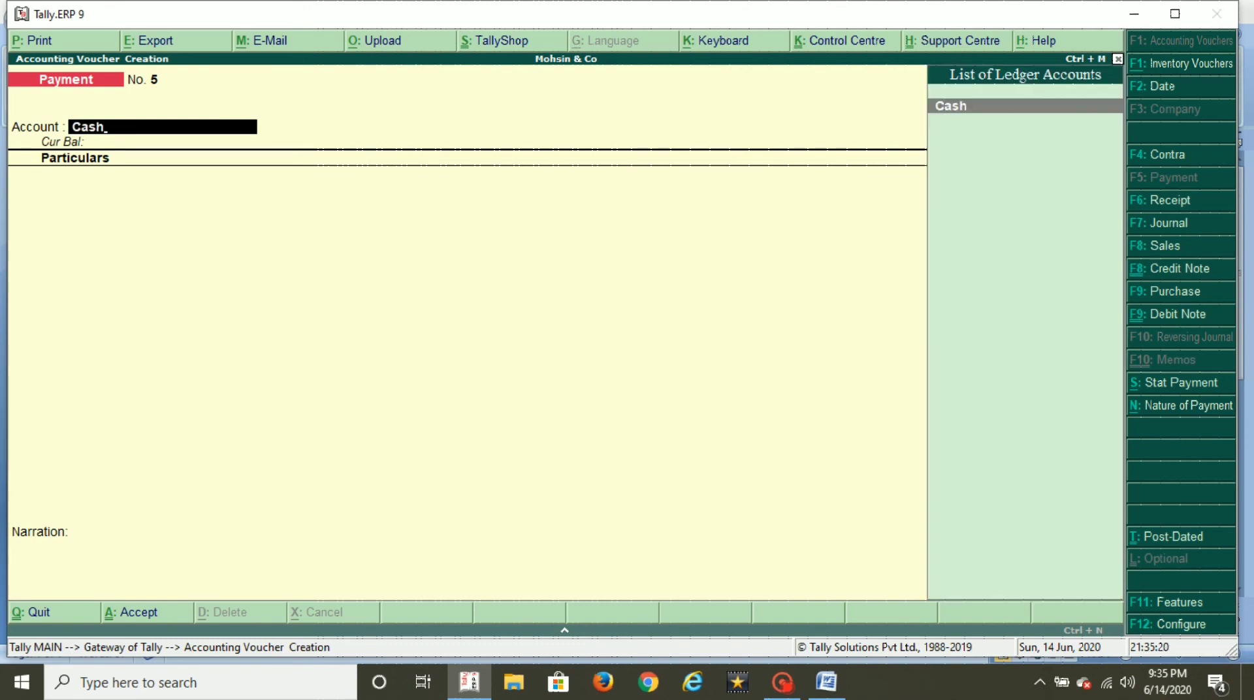
key("Return")
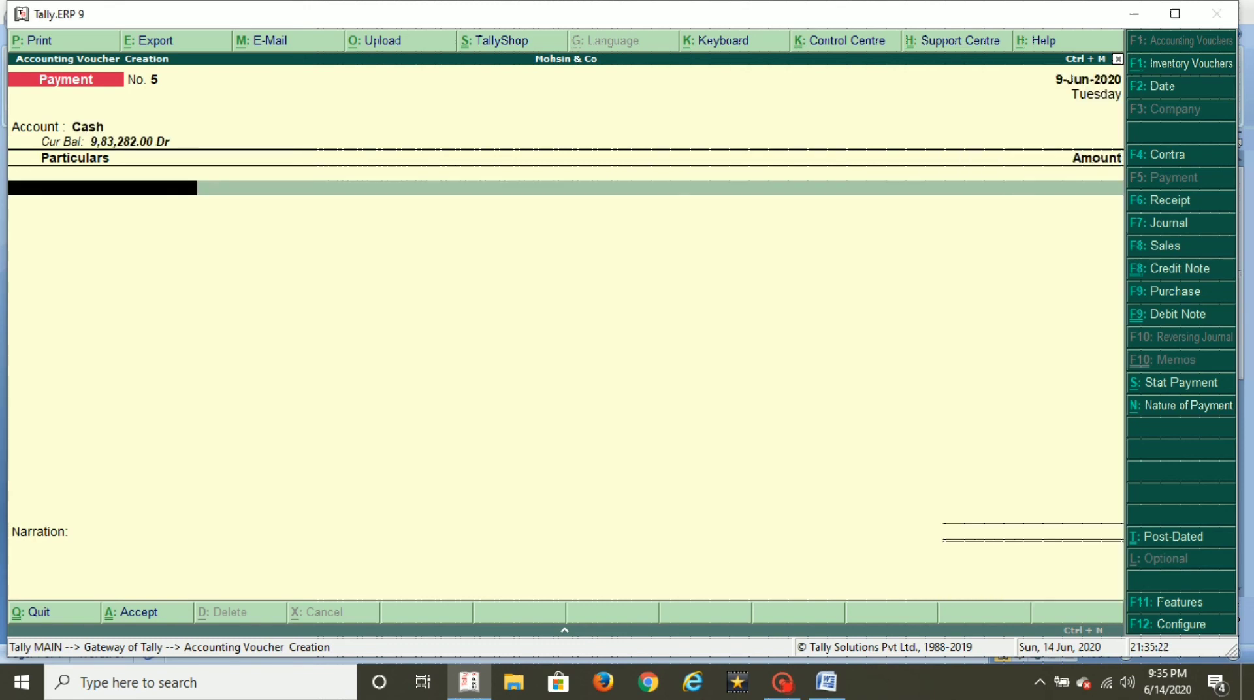
type("Sala")
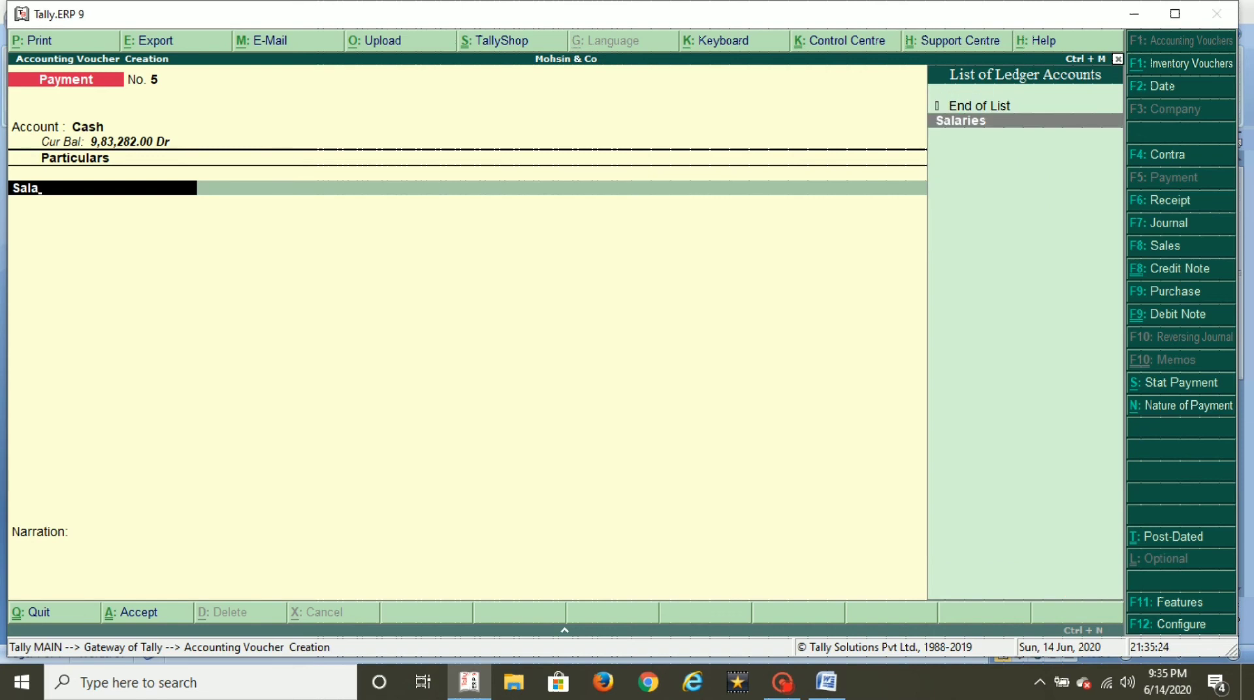
key("Return")
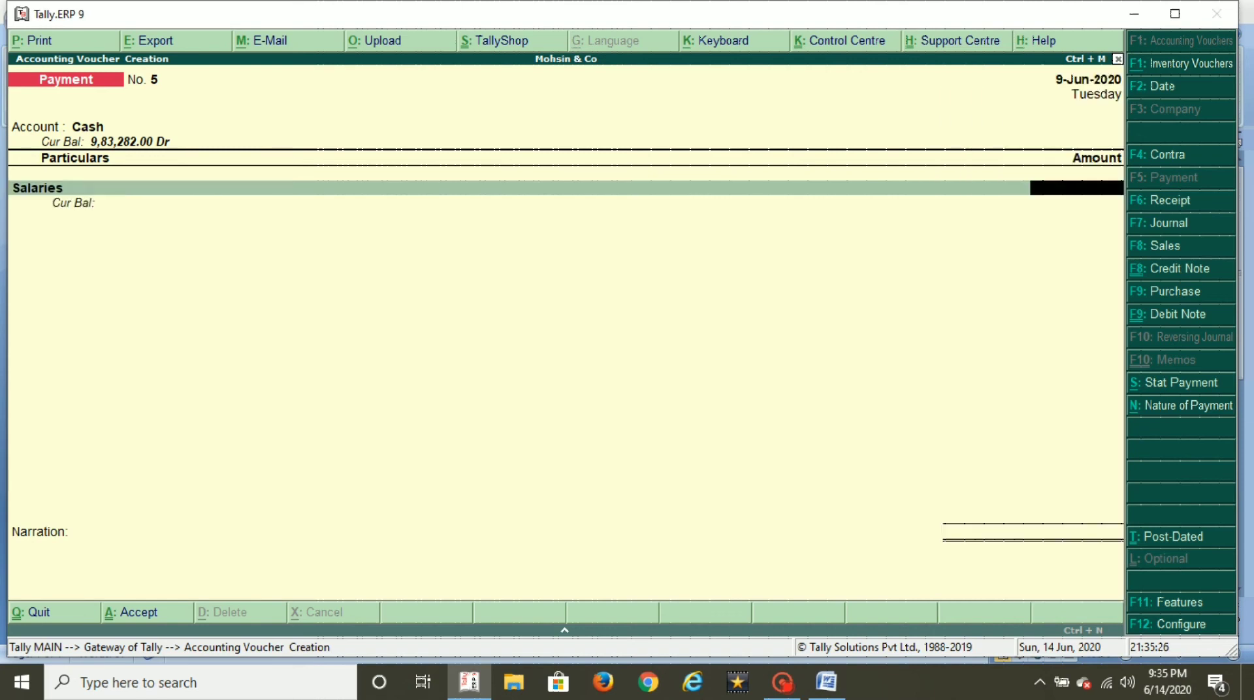
Step: Set the payment voucher's date to 31-Mar-2021
key("F2")
key("BackSpace")
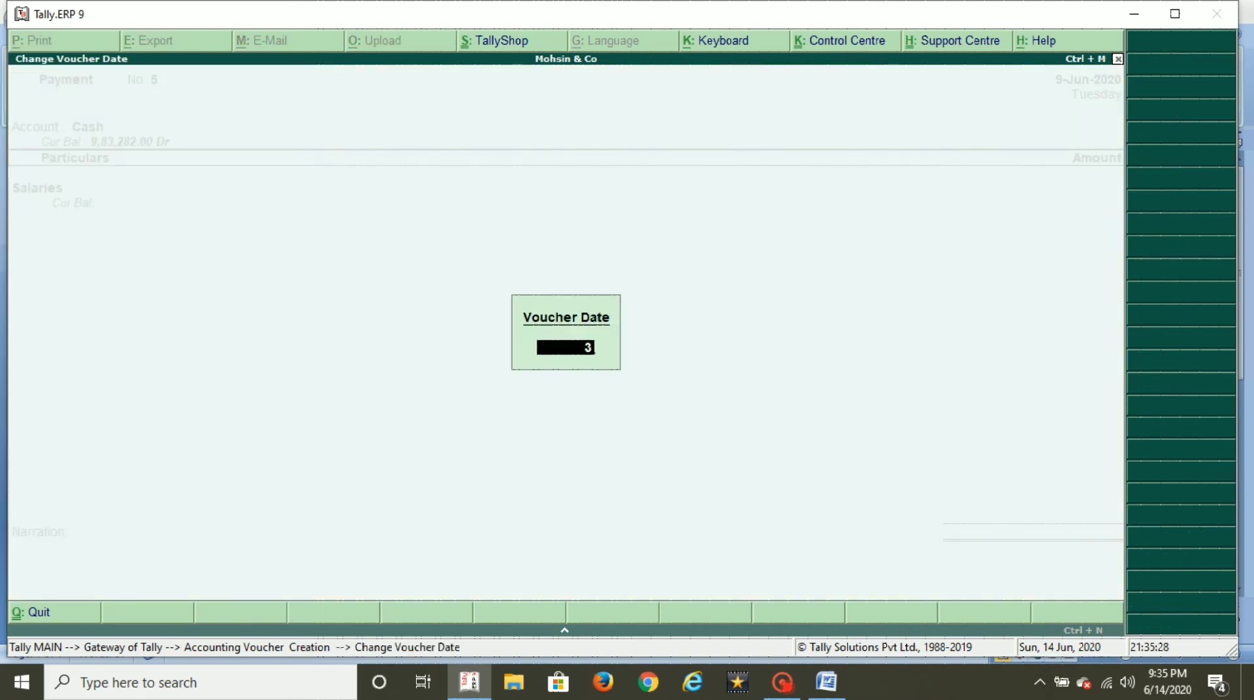
type("31.3")
key("Return")
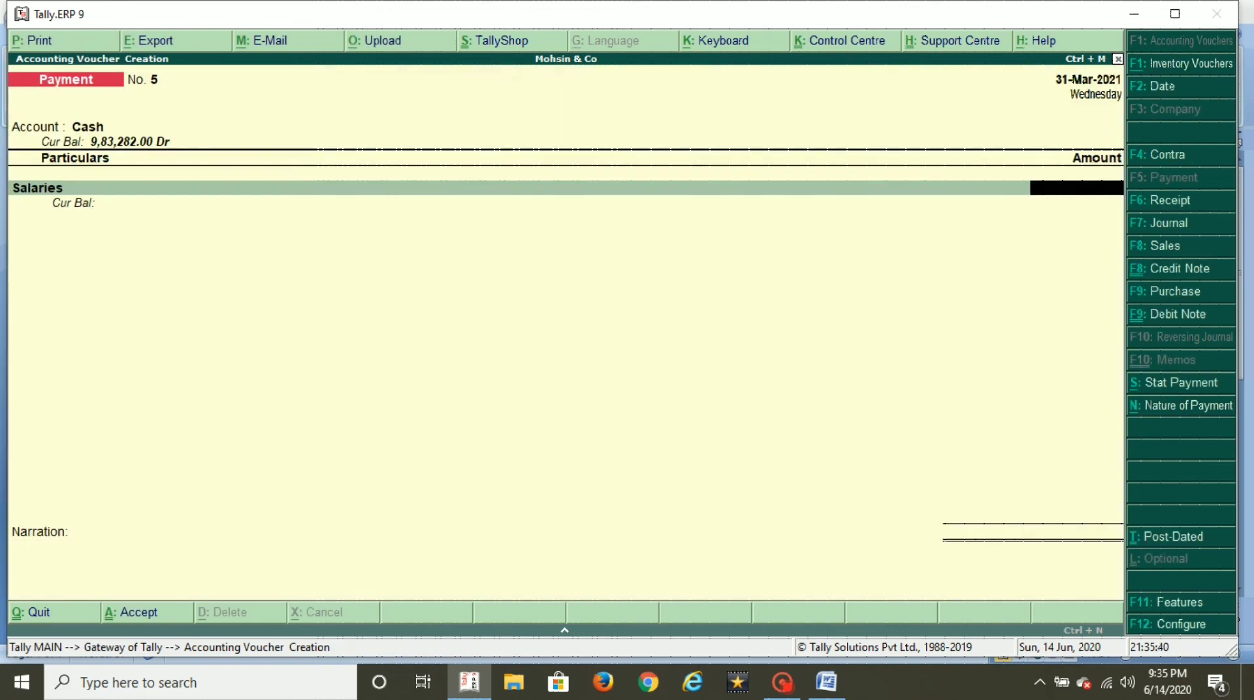
Step: Check the monthly salary in the Word list, enter 1,20,000 as the Salaries amount and save the voucher without a narration
key("alt+Tab")
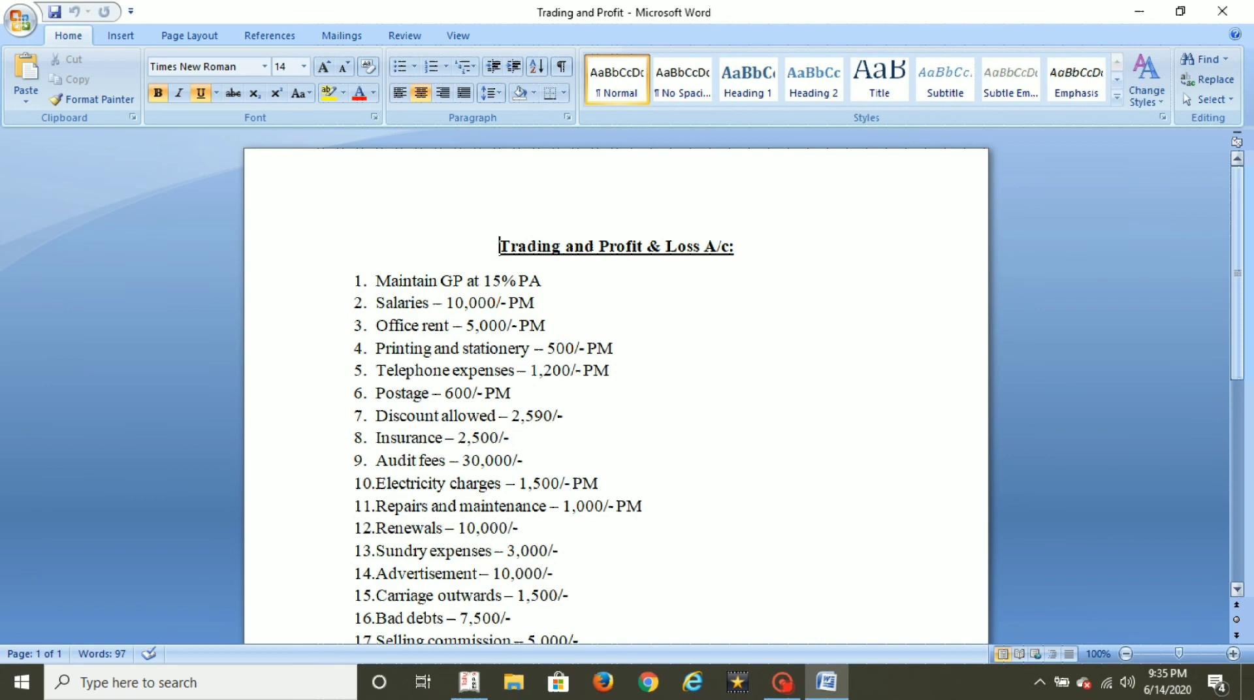
key("alt+Tab")
type("120000")
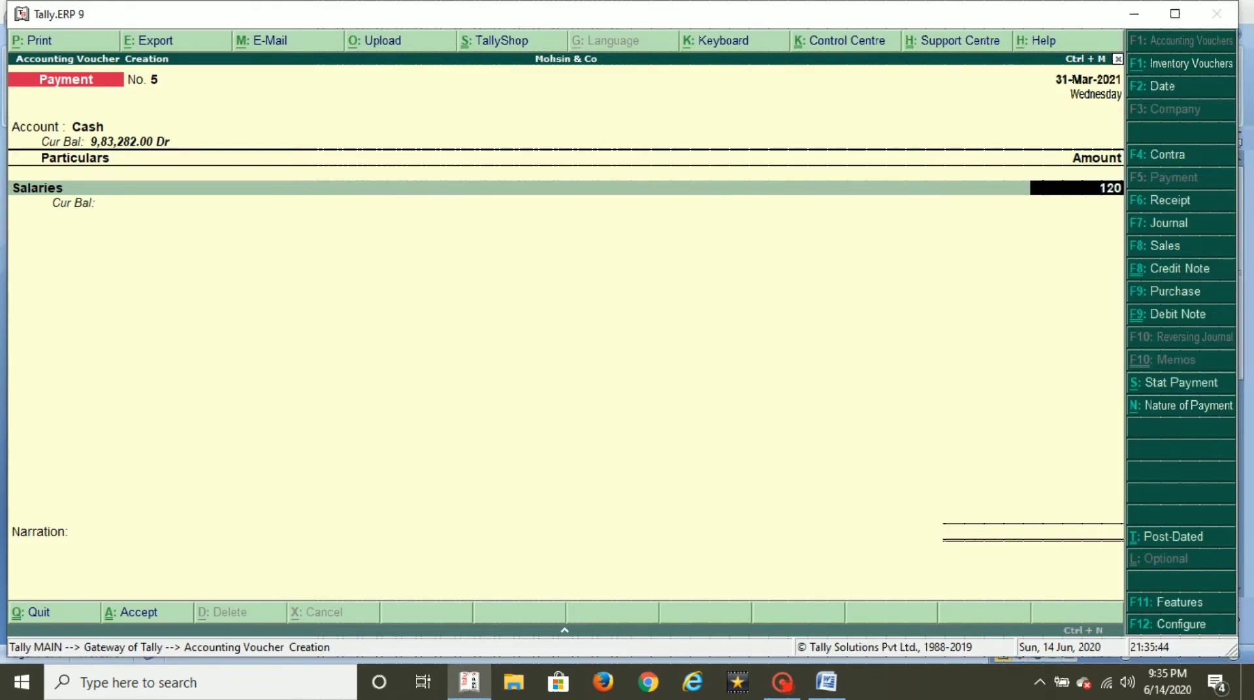
key("Return")
key("Return")
key("Return")
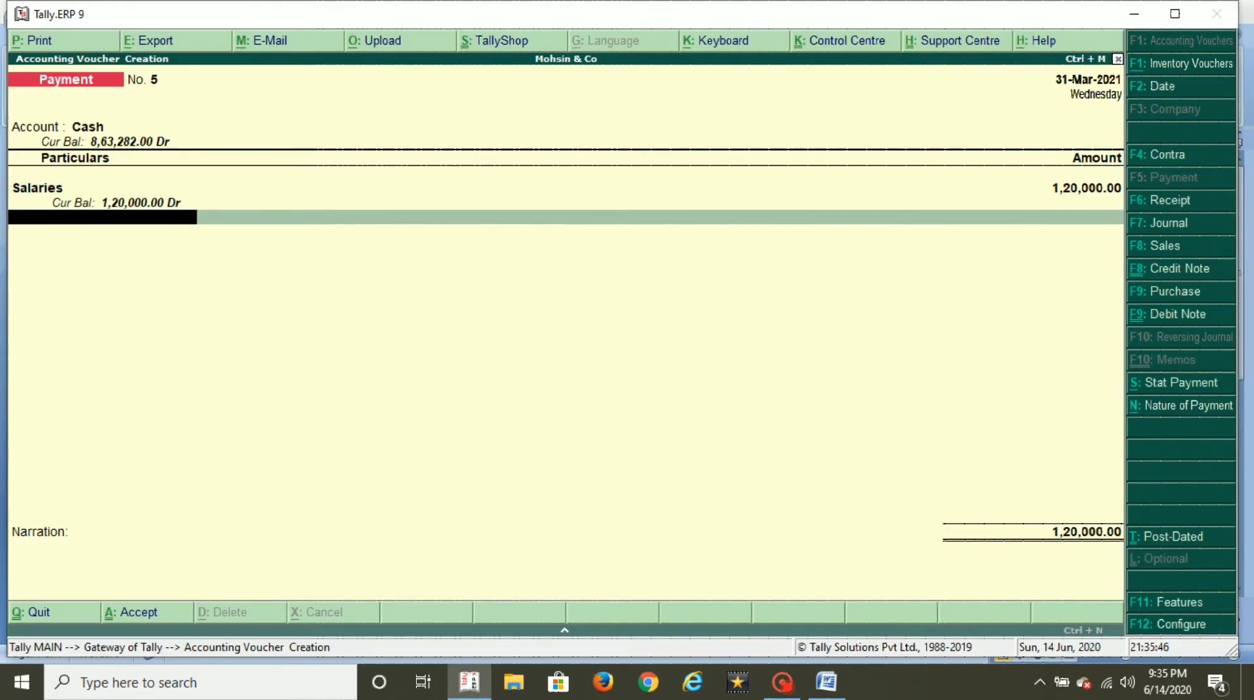
key("Return")
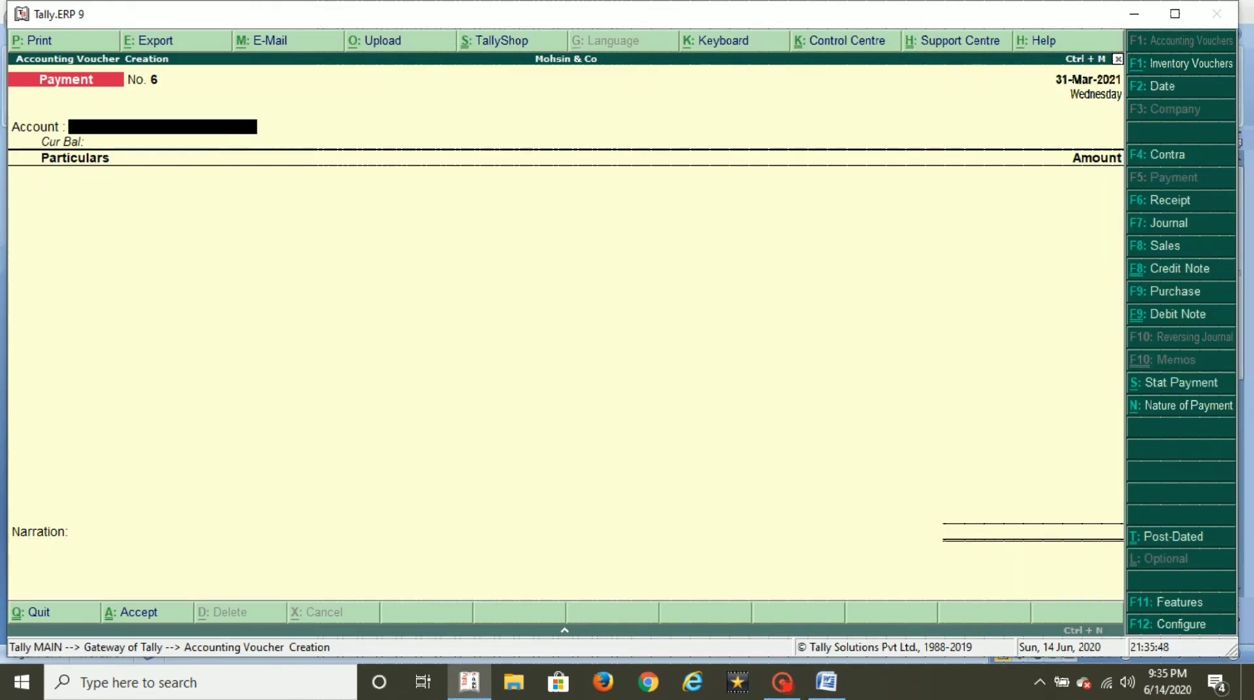
Step: Check the next expense in the Word list and choose Cash as the account of the new payment voucher
key("alt+Tab")
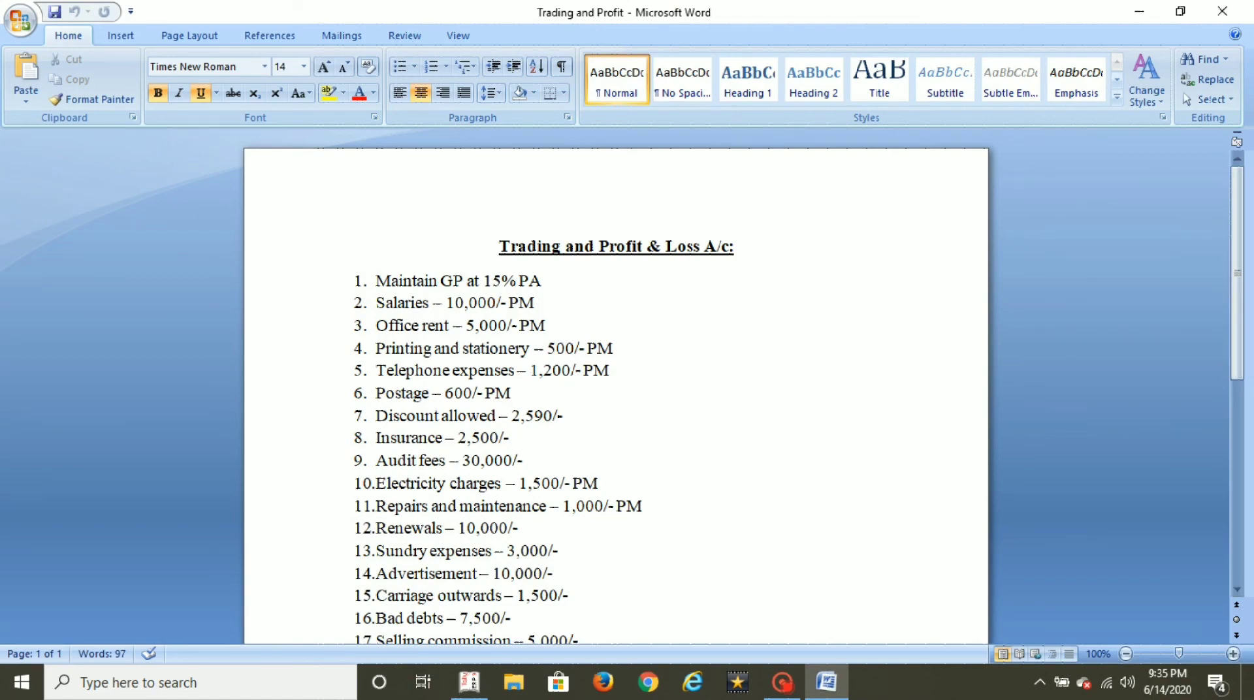
key("alt+Tab")
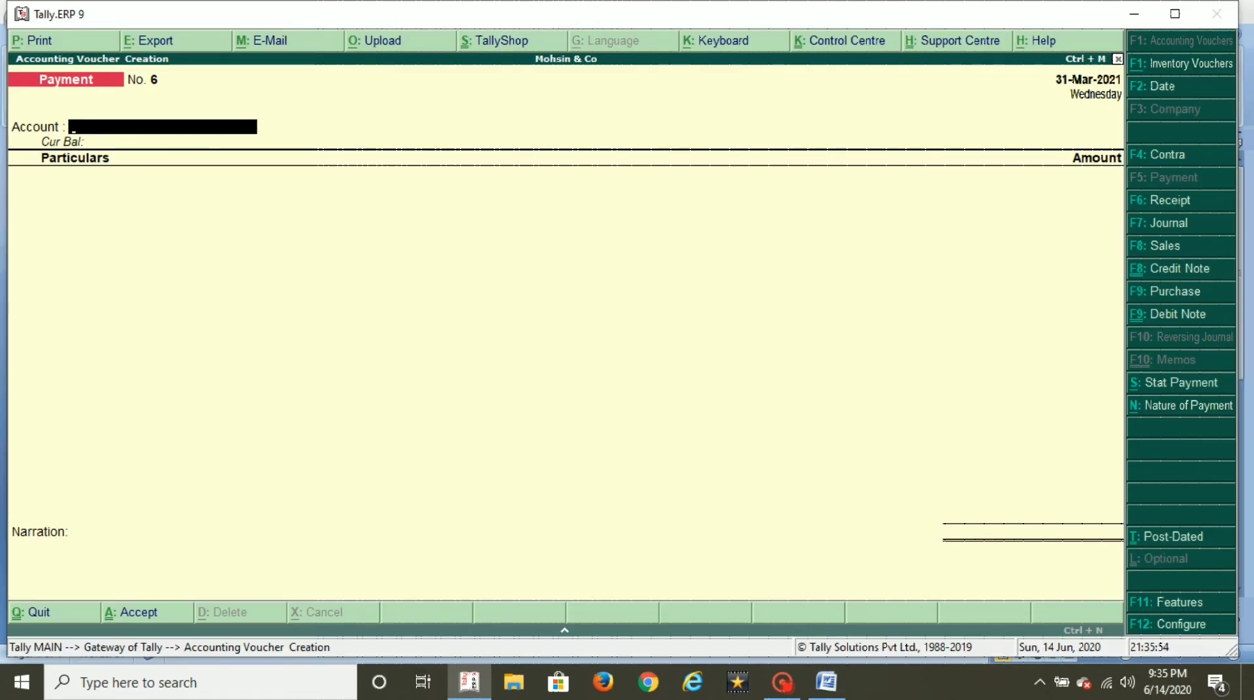
type("Cas")
key("Return")
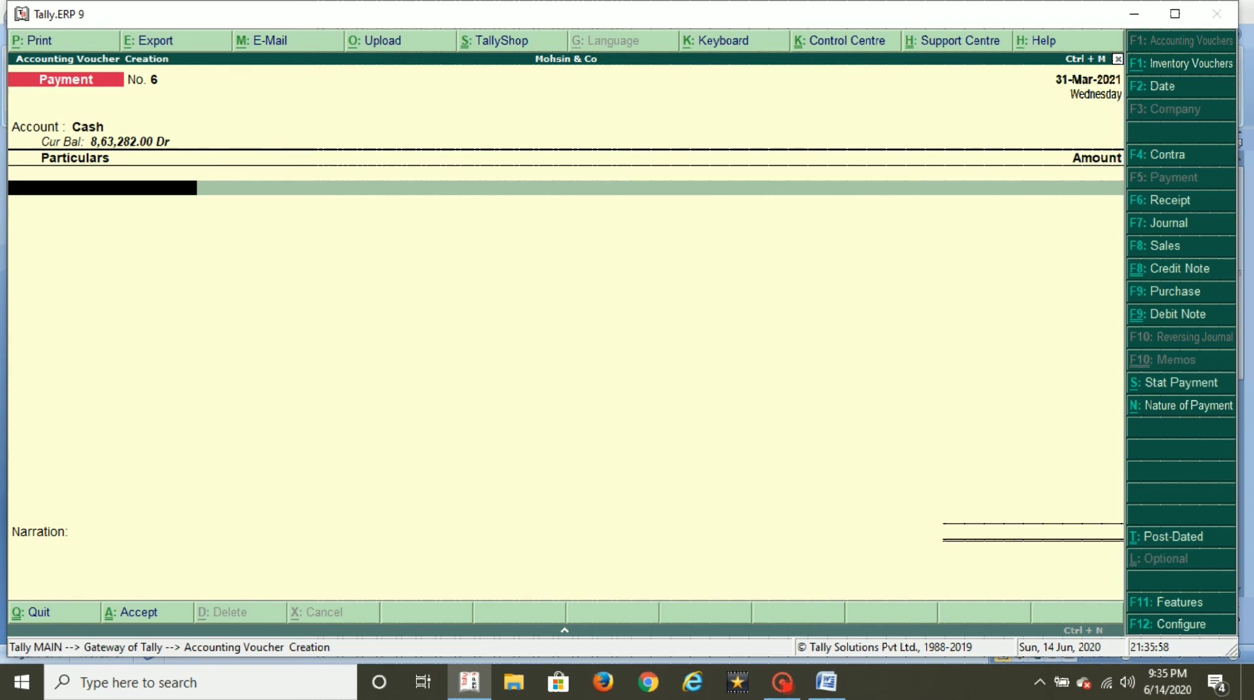
Step: Create an Office Rent ledger under Indirect Expenses with GST set to Not Applicable, as the payment voucher's particulars
type("of")
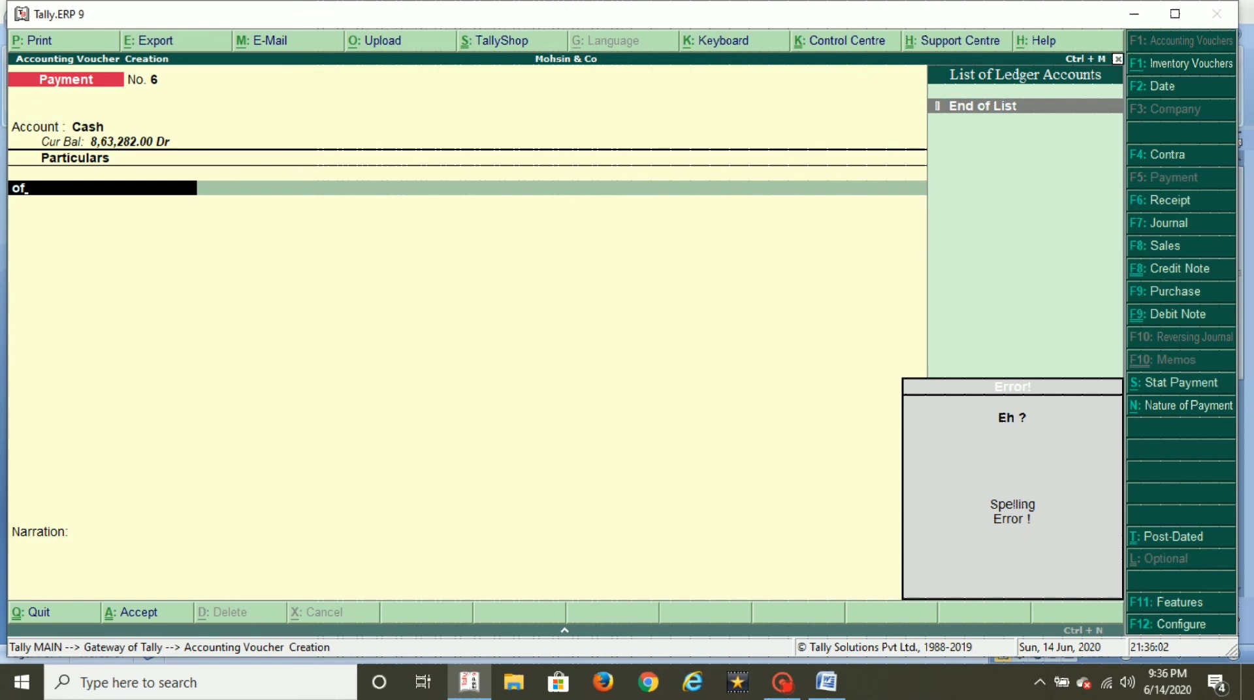
key("alt+c")
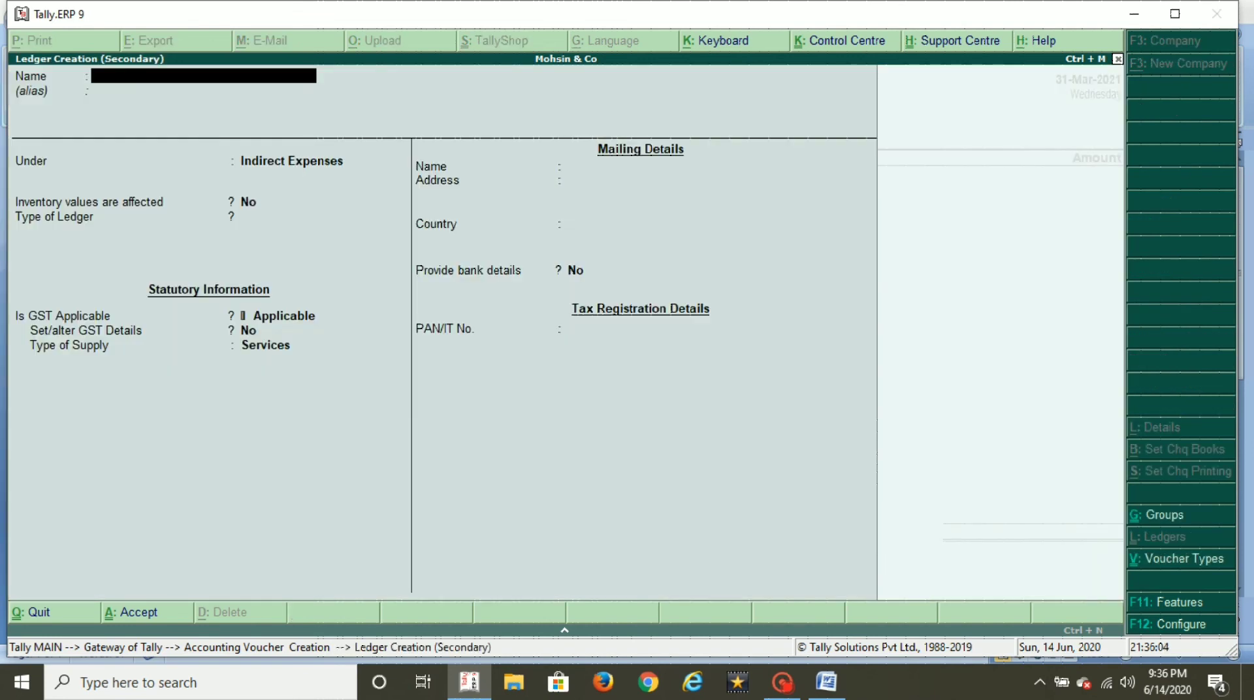
type("Office Re")
key("Return")
key("Return")
key("Return")
key("Return")
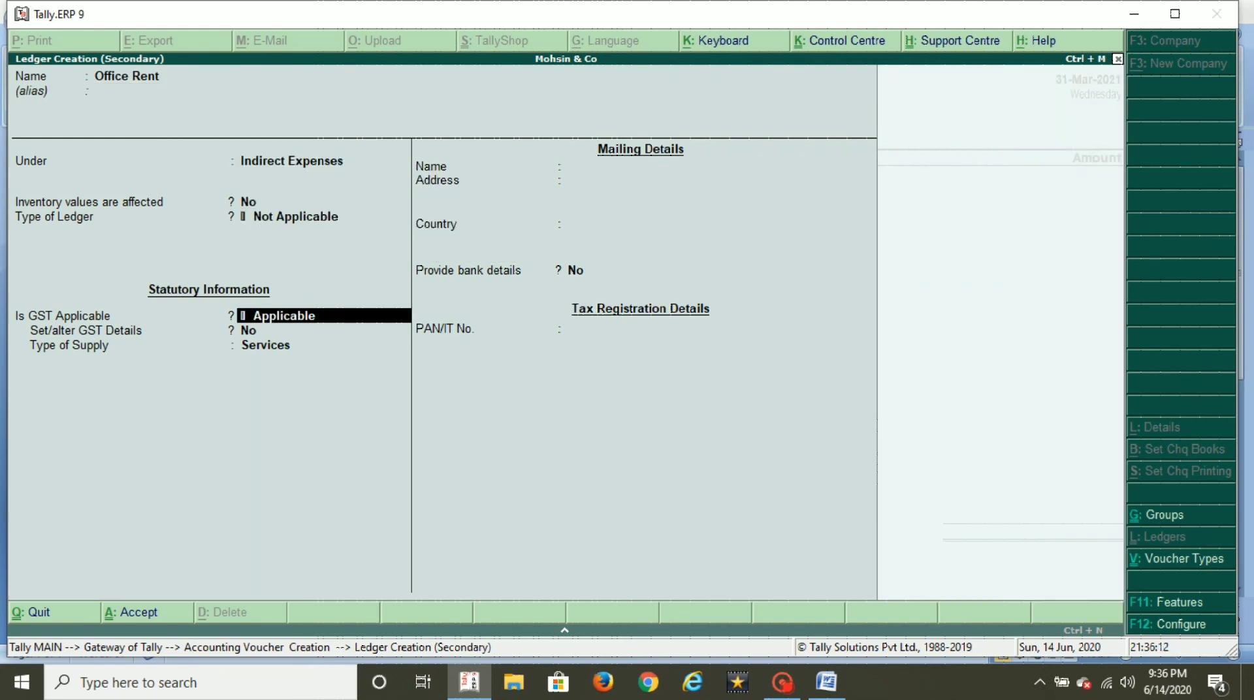
key("Return")
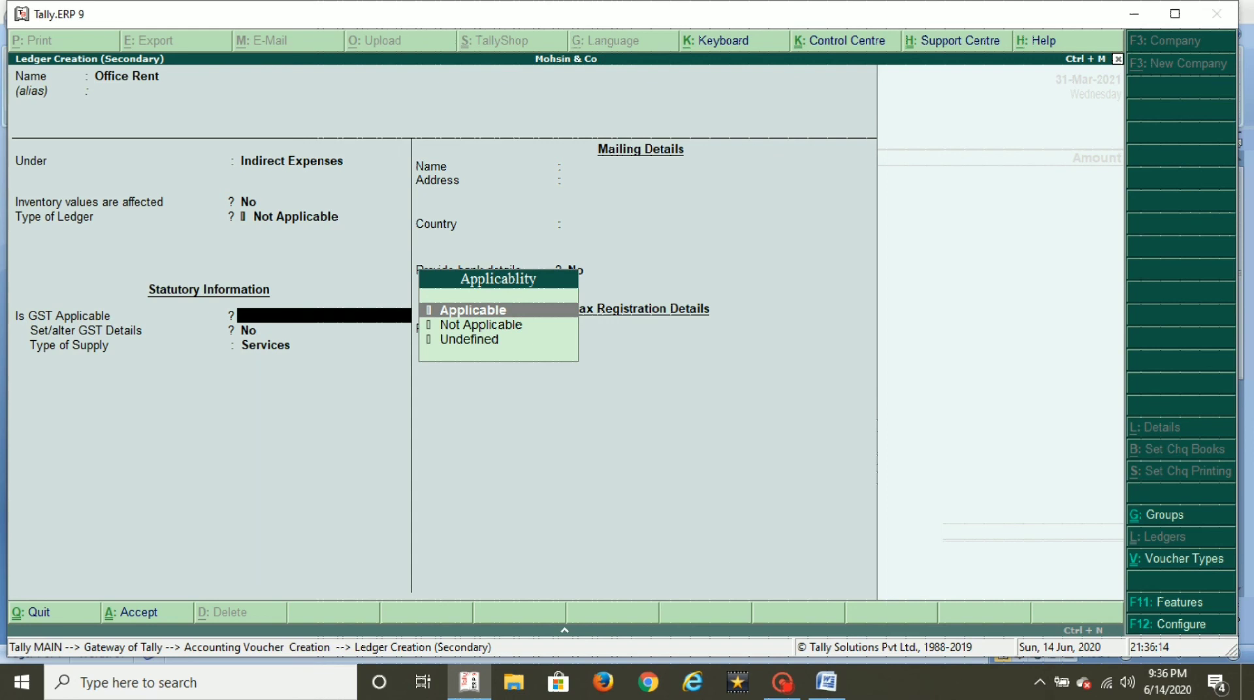
key("Down")
key("Return")
key("Return")
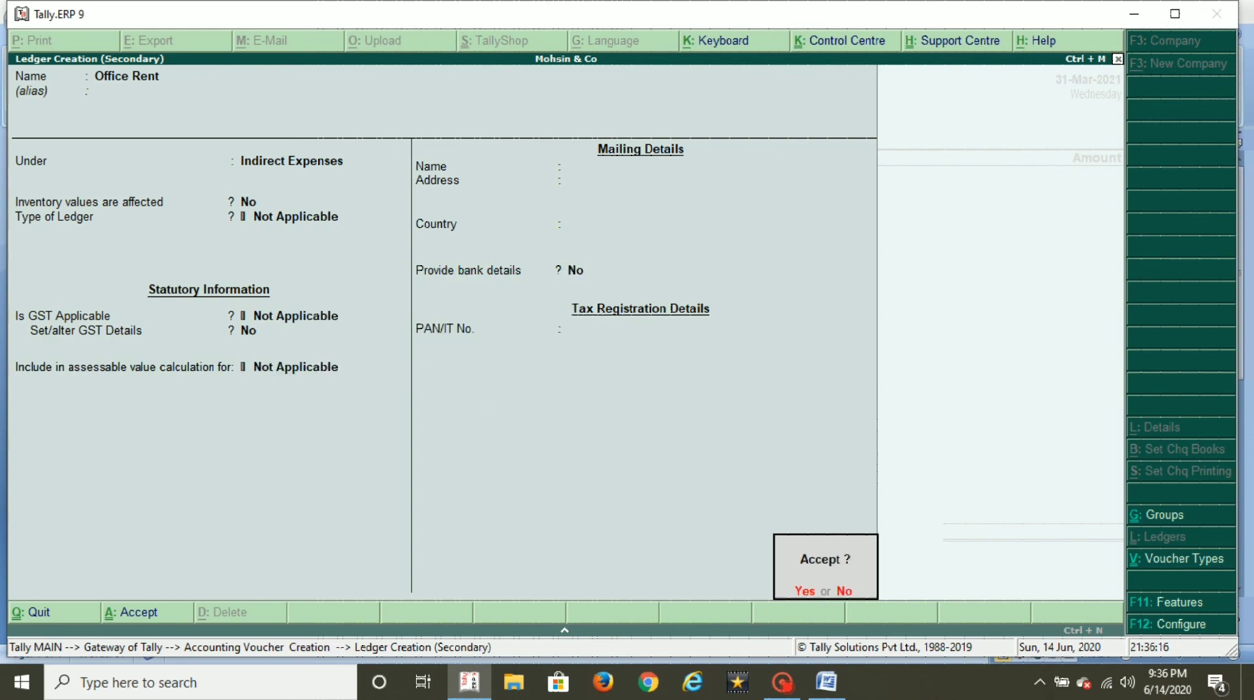
key("Return")
Step: Check the monthly office rent in the Word list, calculate 5000*12 as the Office Rent amount and save the voucher without a narration
key("alt+Tab")
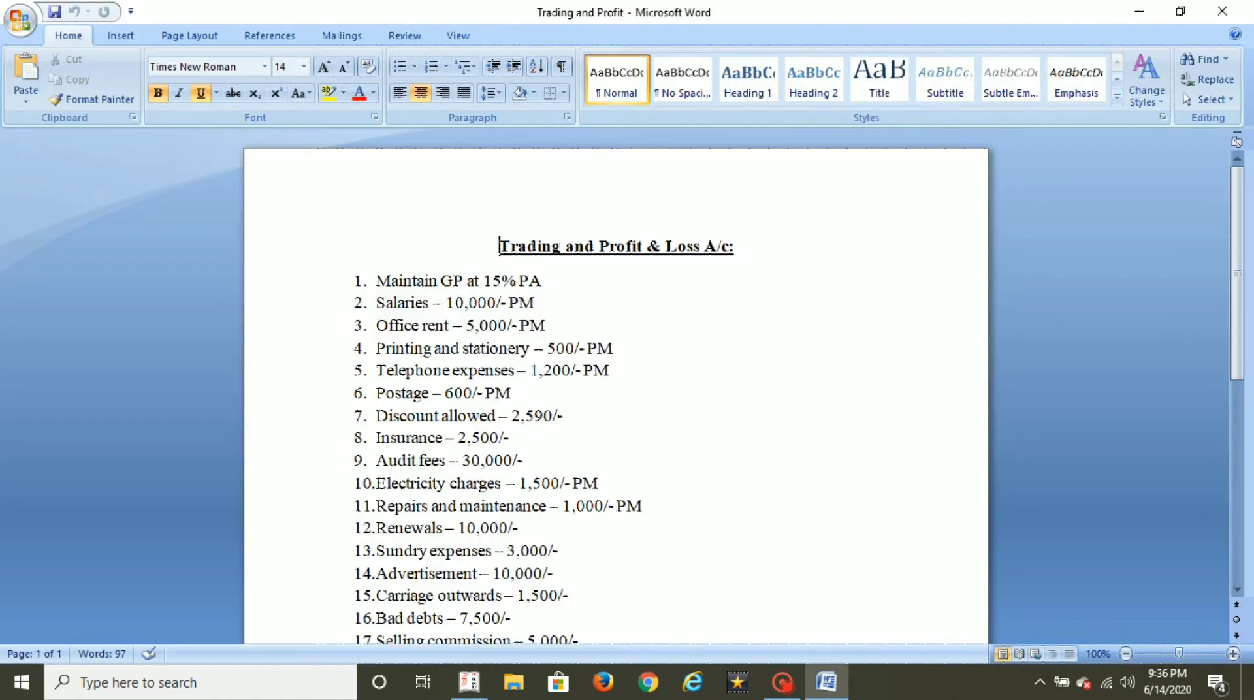
key("alt+Tab")
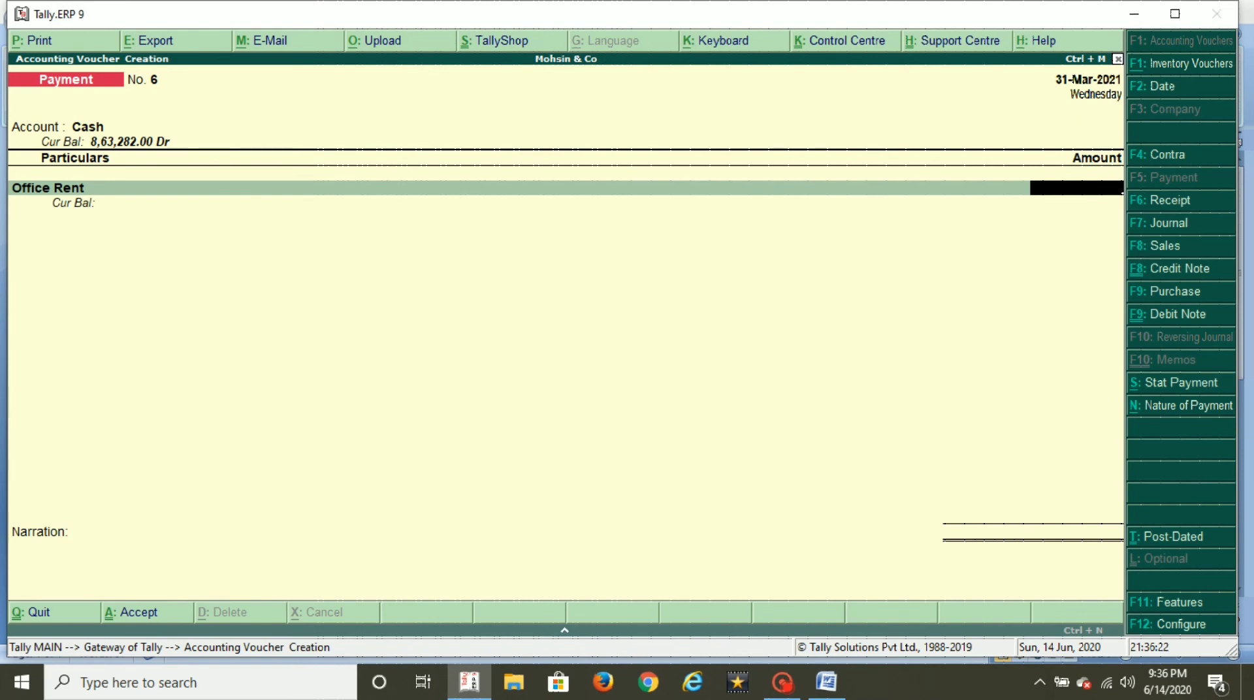
key("ctrl+n")
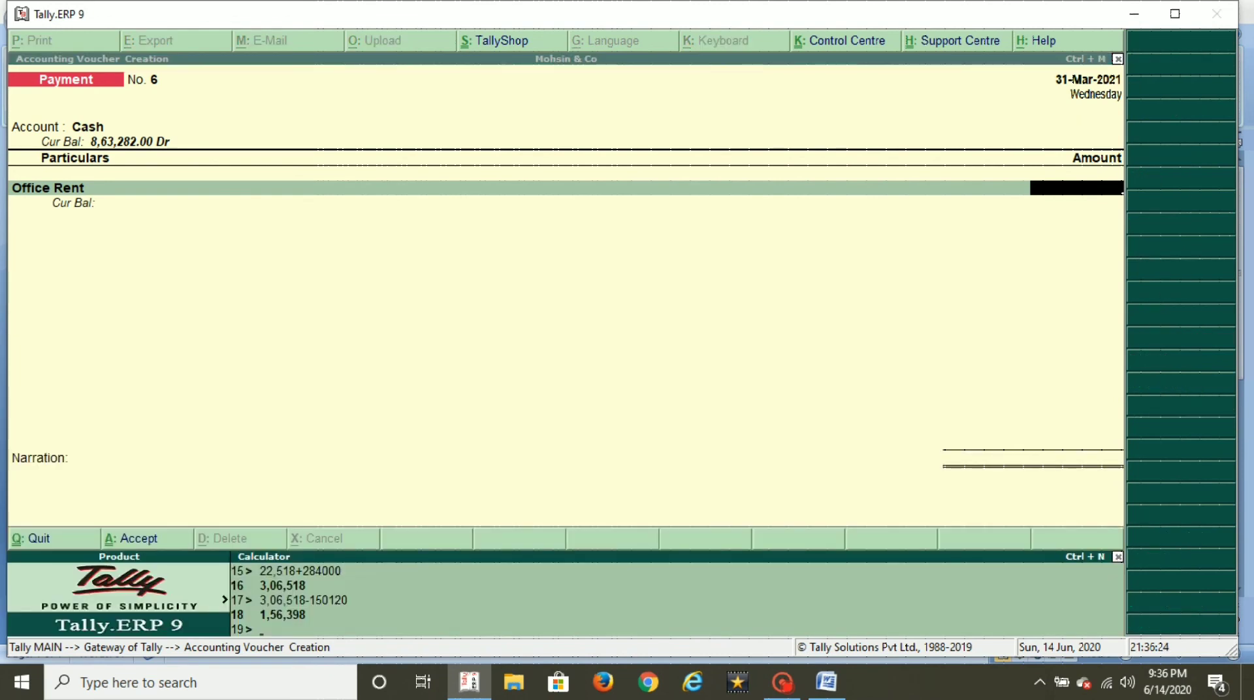
type("5000*12")
key("Return")
key("Return")
key("Return")
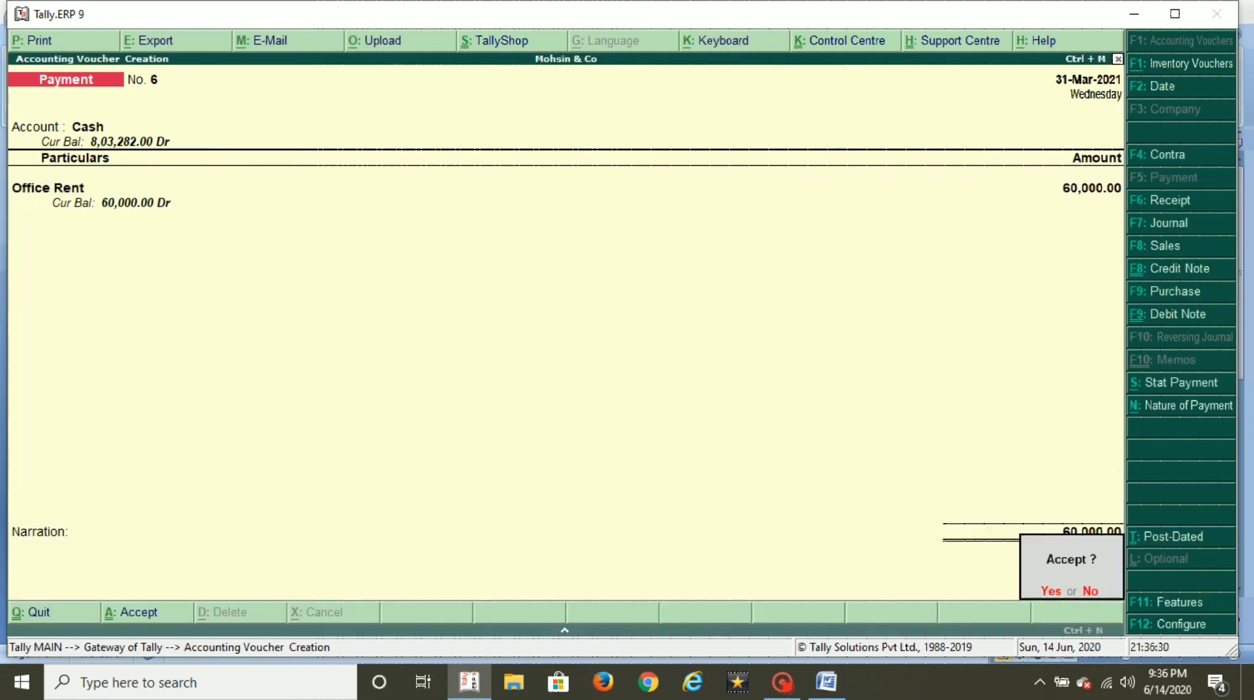
key("Return")
Step: Check the next expense in the Word list and start a Cash payment voucher with Printing and Stationery as the particulars
key("alt+Tab")
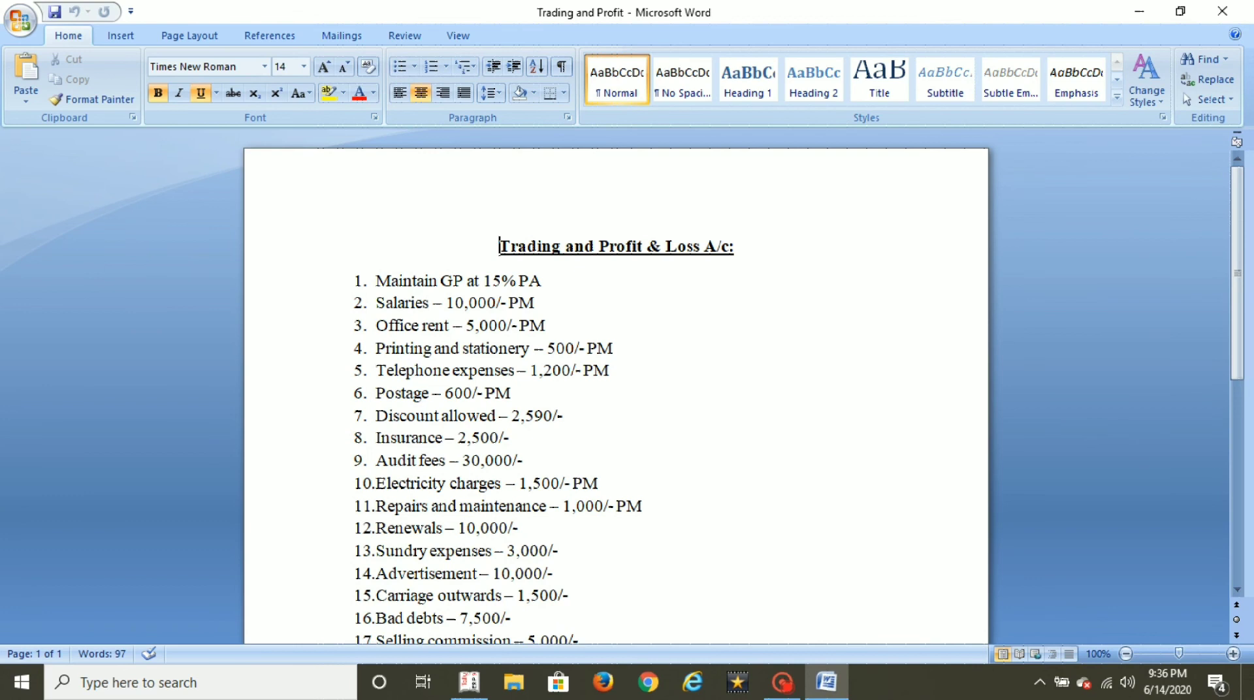
key("alt+Tab")
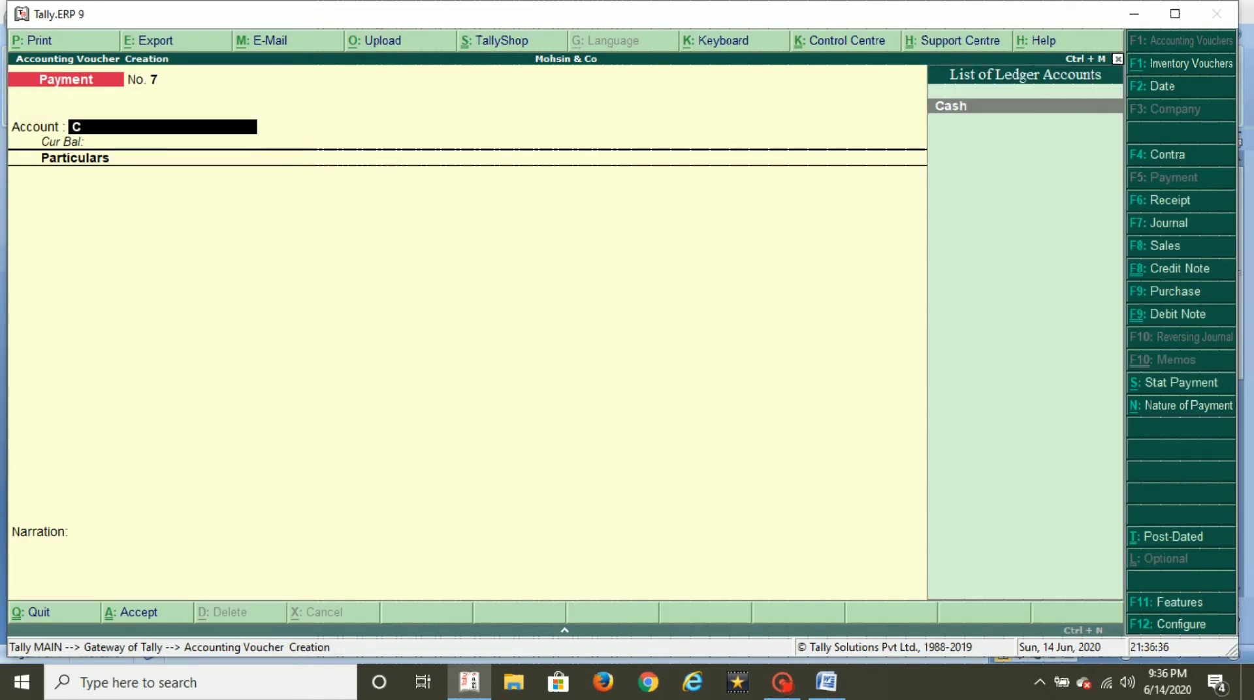
type("Cash")
key("Return")
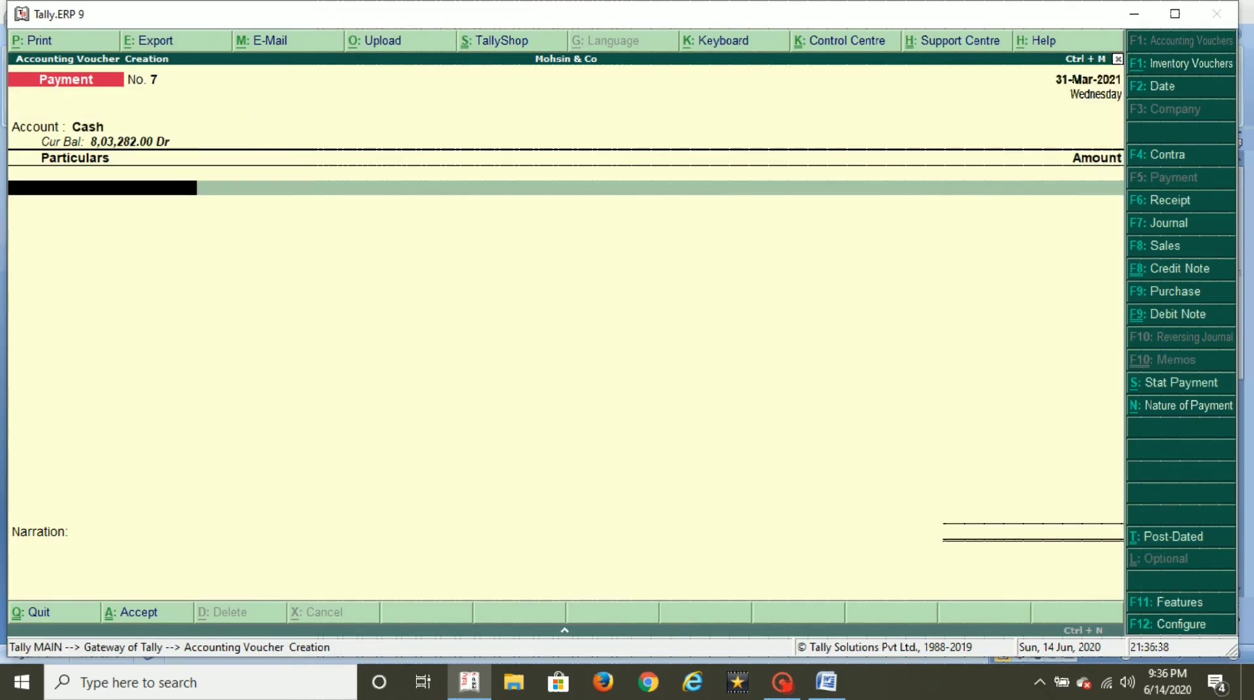
type("Pr")
key("Down")
key("Return")
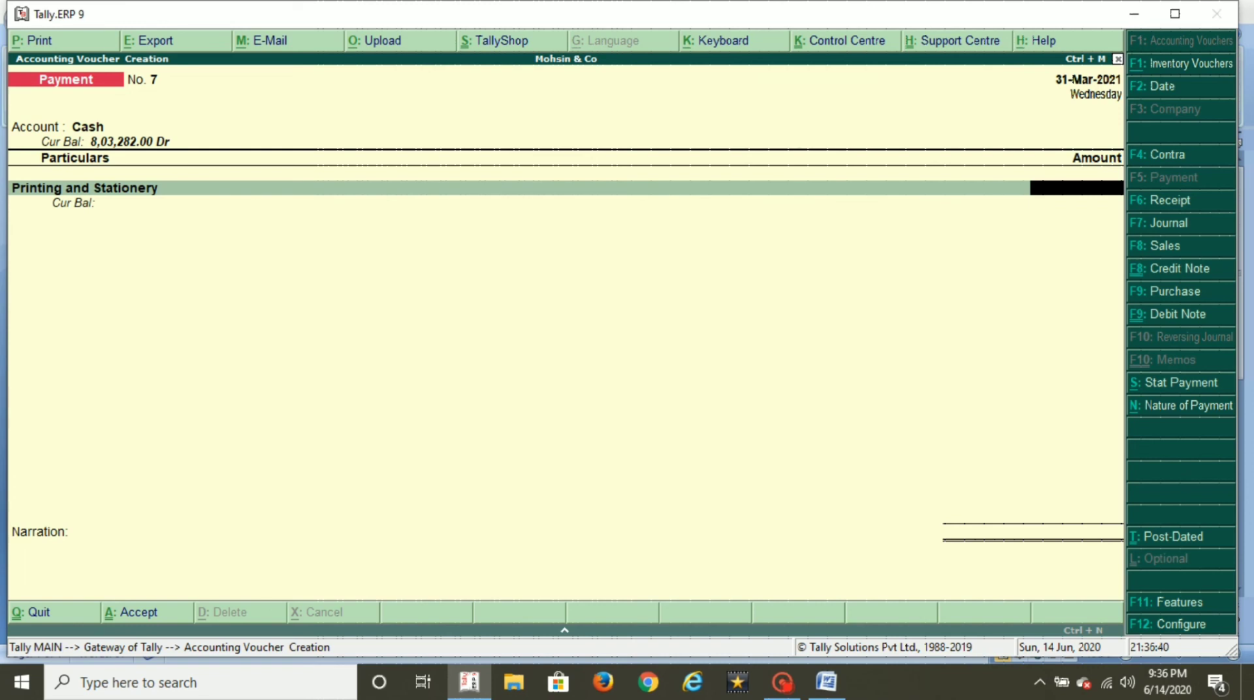
Step: Check the monthly printing and stationery cost in the Word list, calculate 500*12 as the amount and save the voucher
key("alt+Tab")
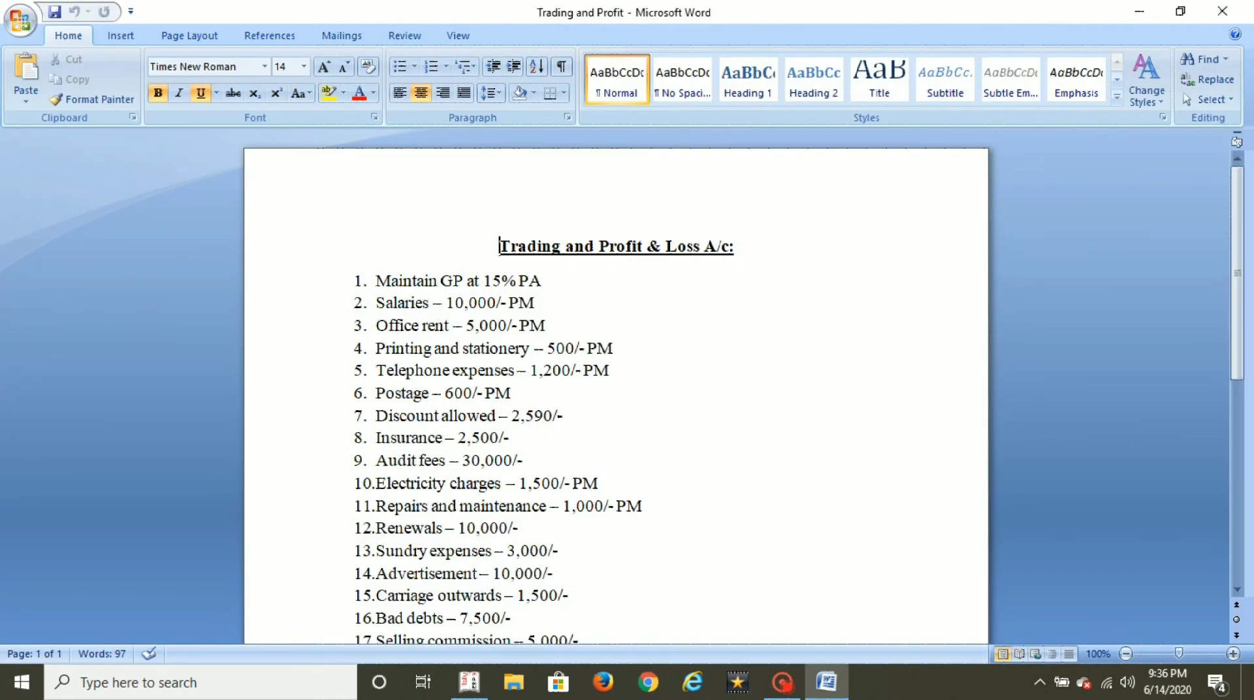
left_click_drag(376, 348, 613, 351)
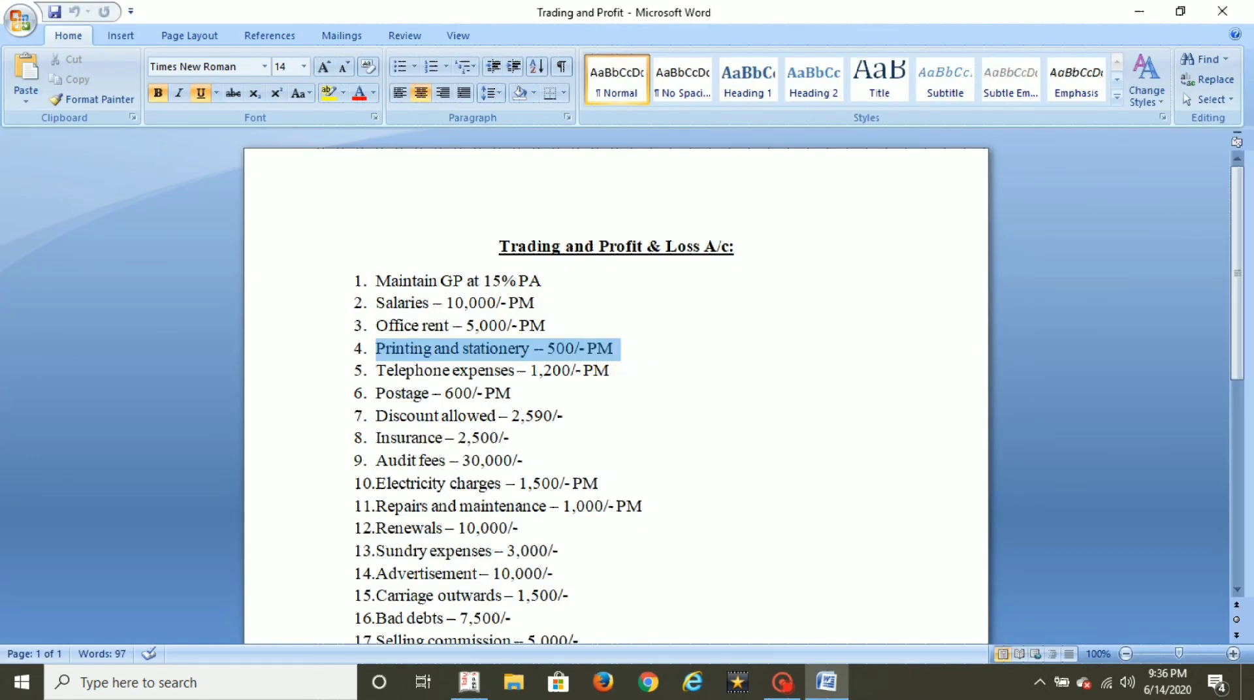
key("alt+Tab")
key("ctrl+n")
type("5")
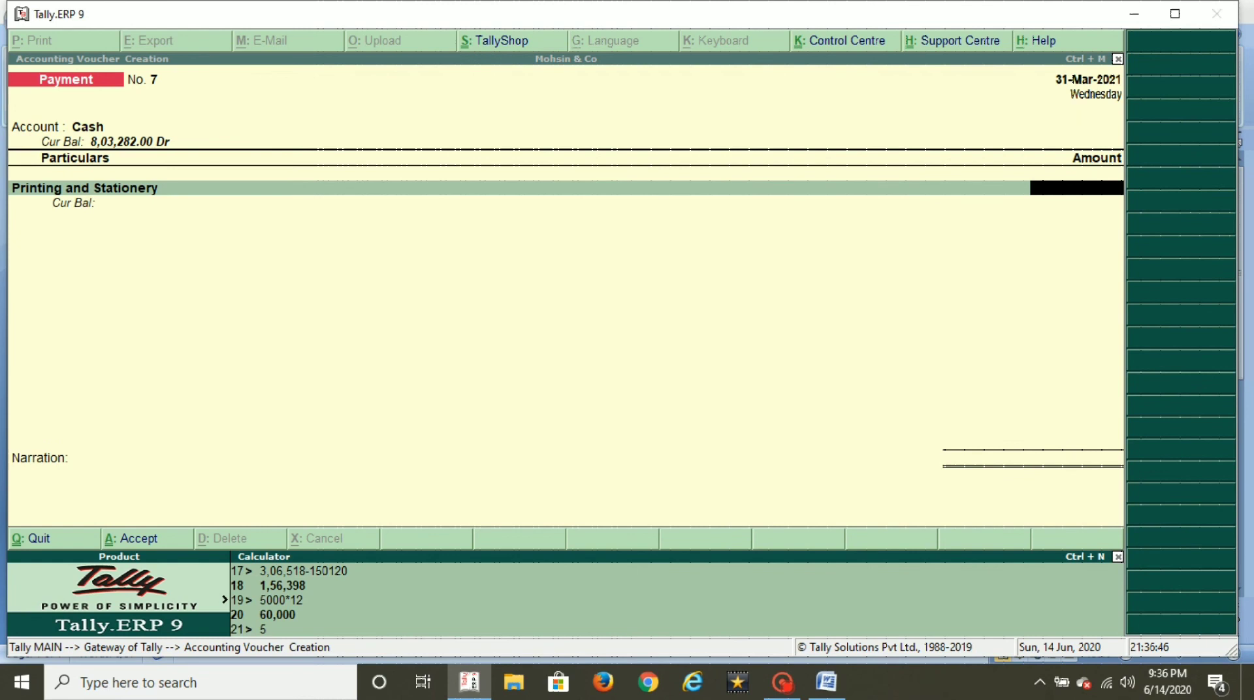
type("00*12")
key("Return")
key("Return")
key("Return")
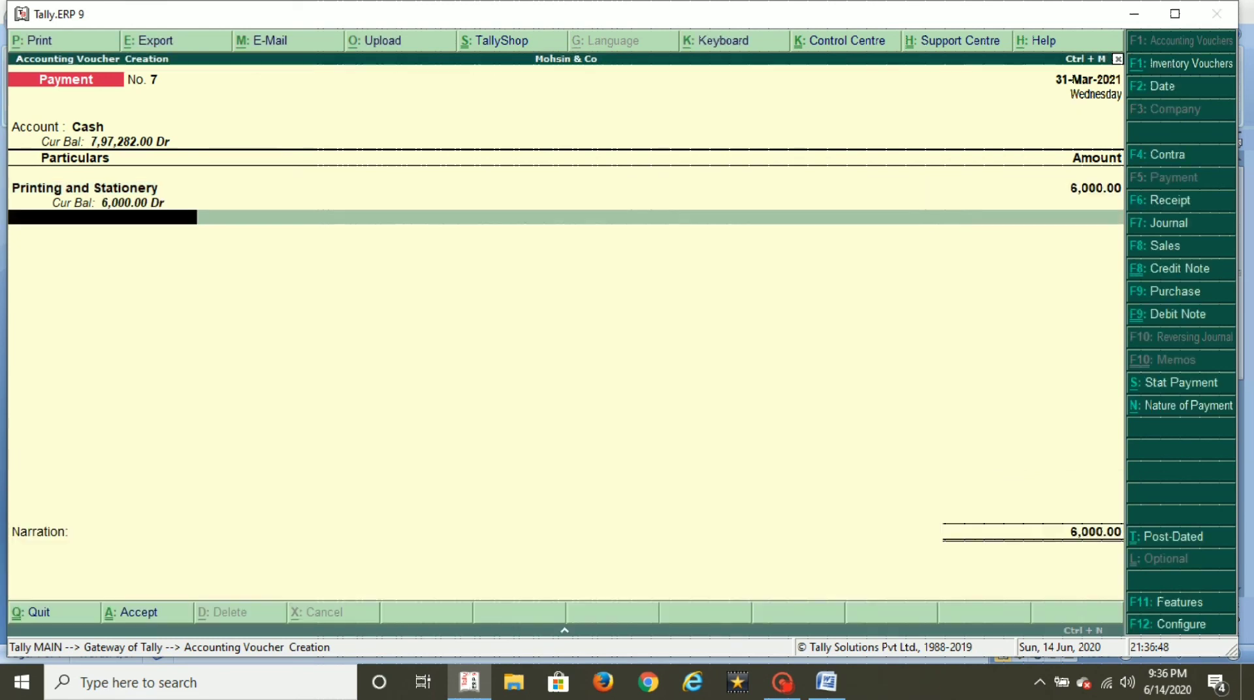
Step: Check the next expense in the Word list and start a Cash payment voucher with Telephone Charges as the particulars
key("alt+Tab")
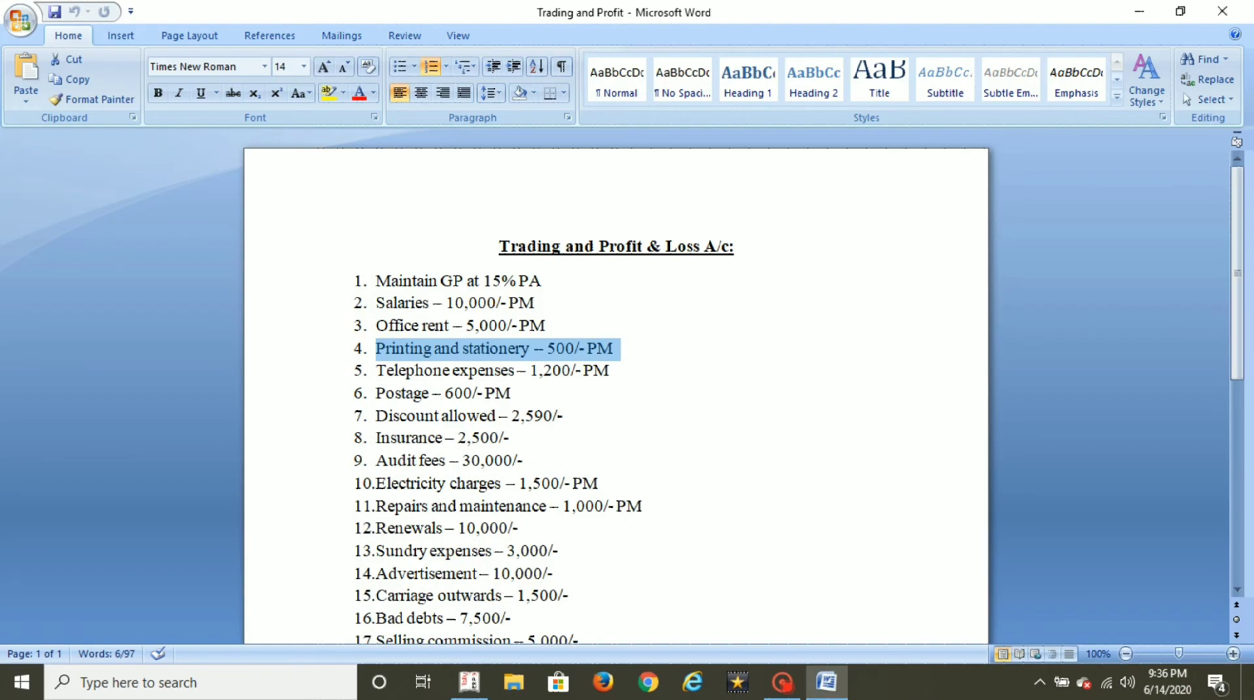
key("alt+Tab")
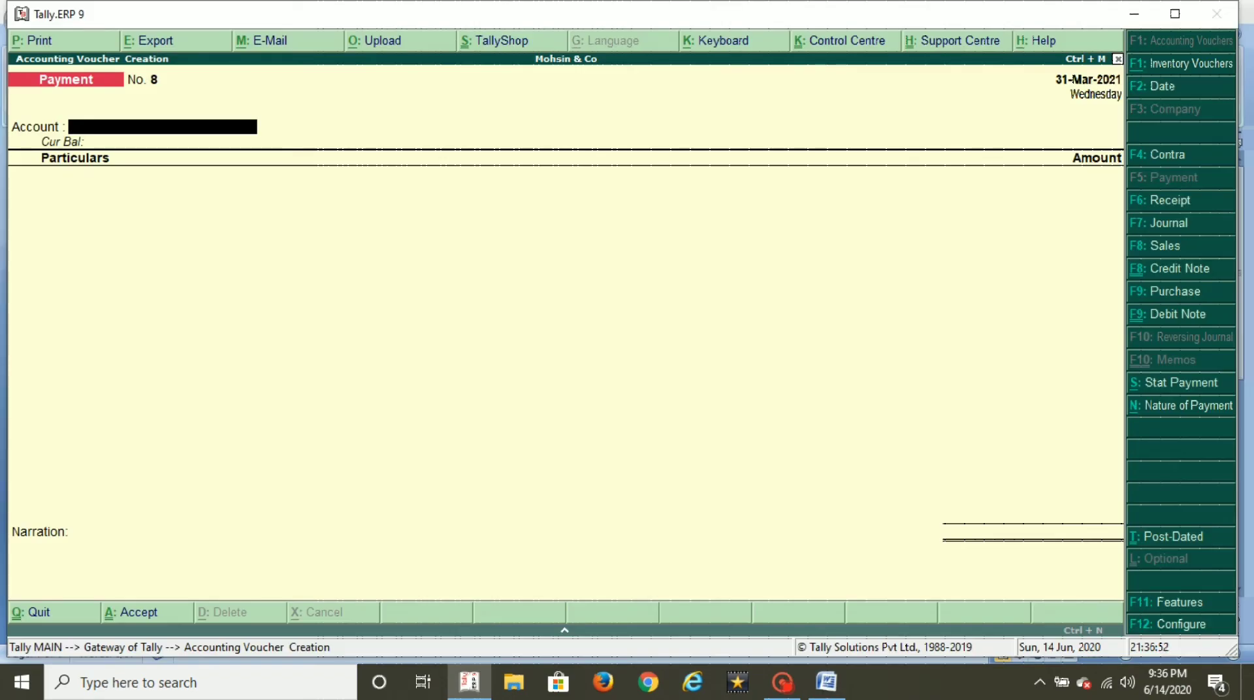
type("cas")
key("Return")
type("Tele")
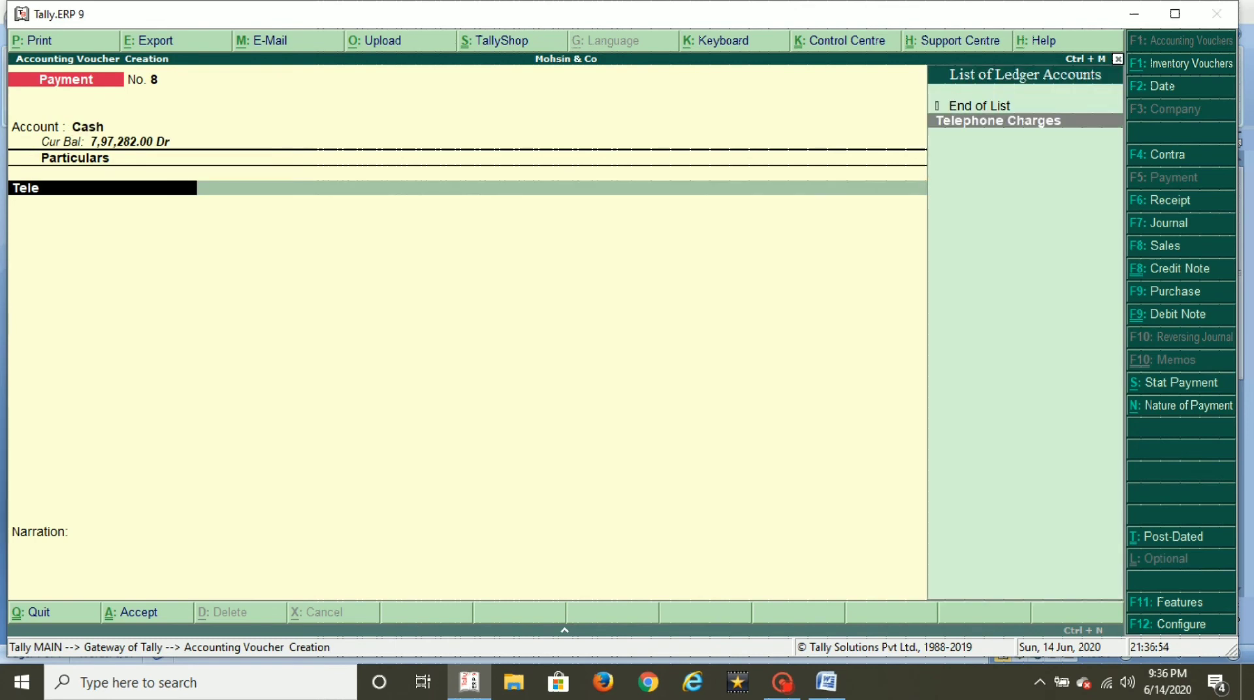
key("Return")
Step: Check the monthly telephone expense in the Word list, calculate 1200*12 as the Telephone Charges amount and save the voucher
key("alt+Tab")
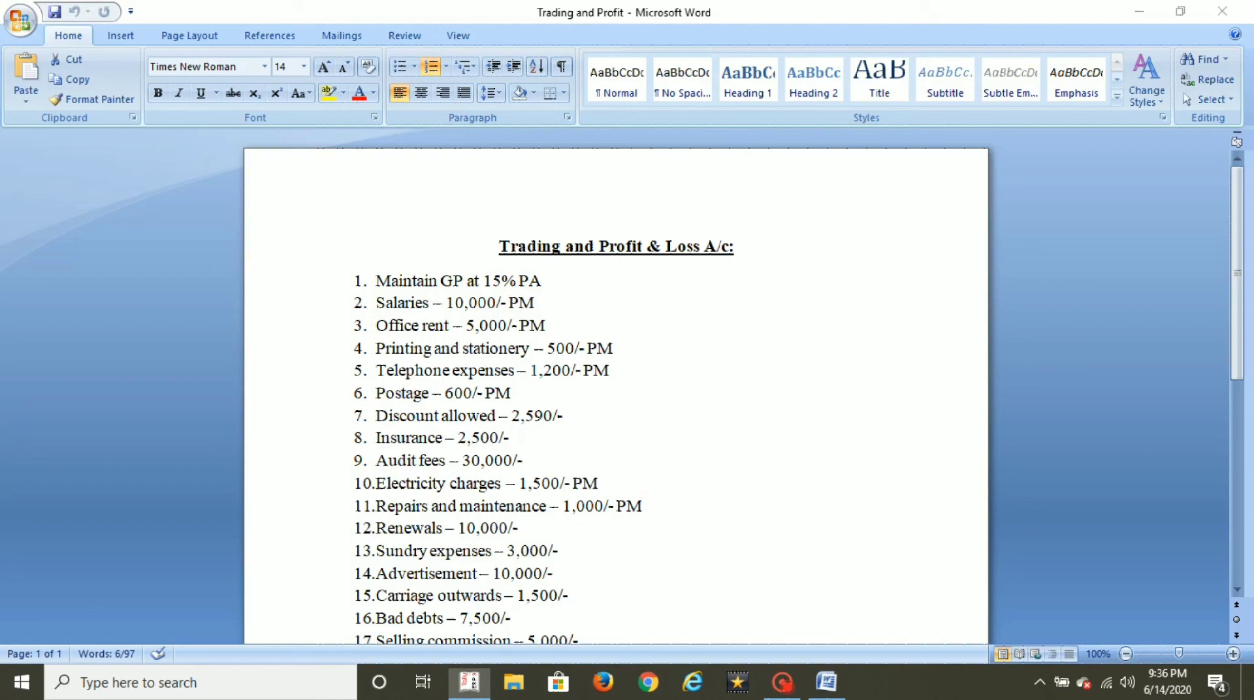
key("alt+Tab")
type("1")
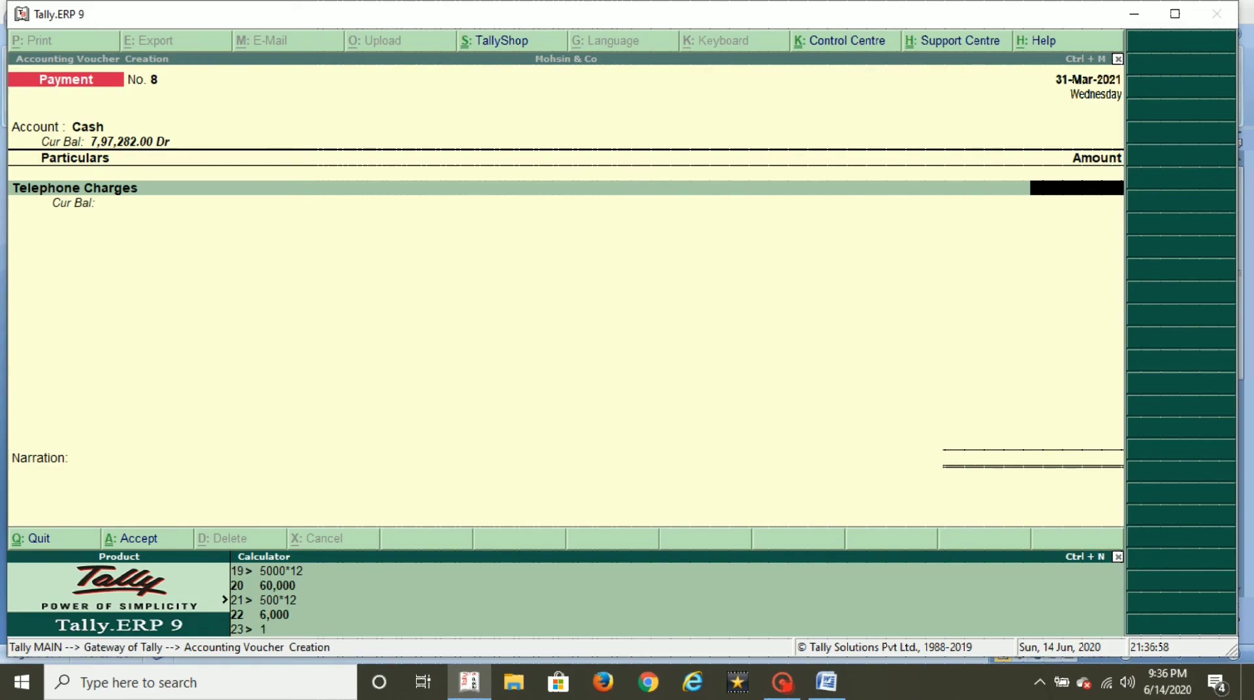
type("200*12")
key("Return")
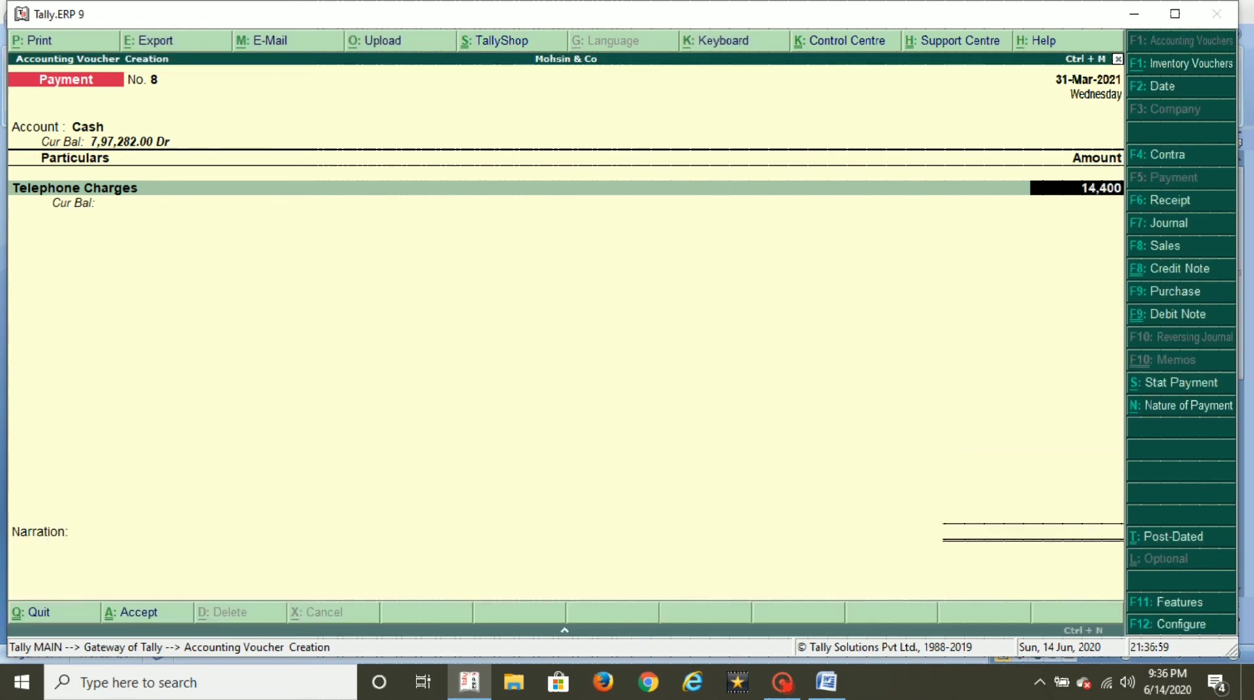
key("Return")
key("Return")
key("Return")
key("Return")
Step: Highlight the Postage entry in the Word list and start a Cash payment voucher in Tally with Postage as the particulars
key("alt+Tab")
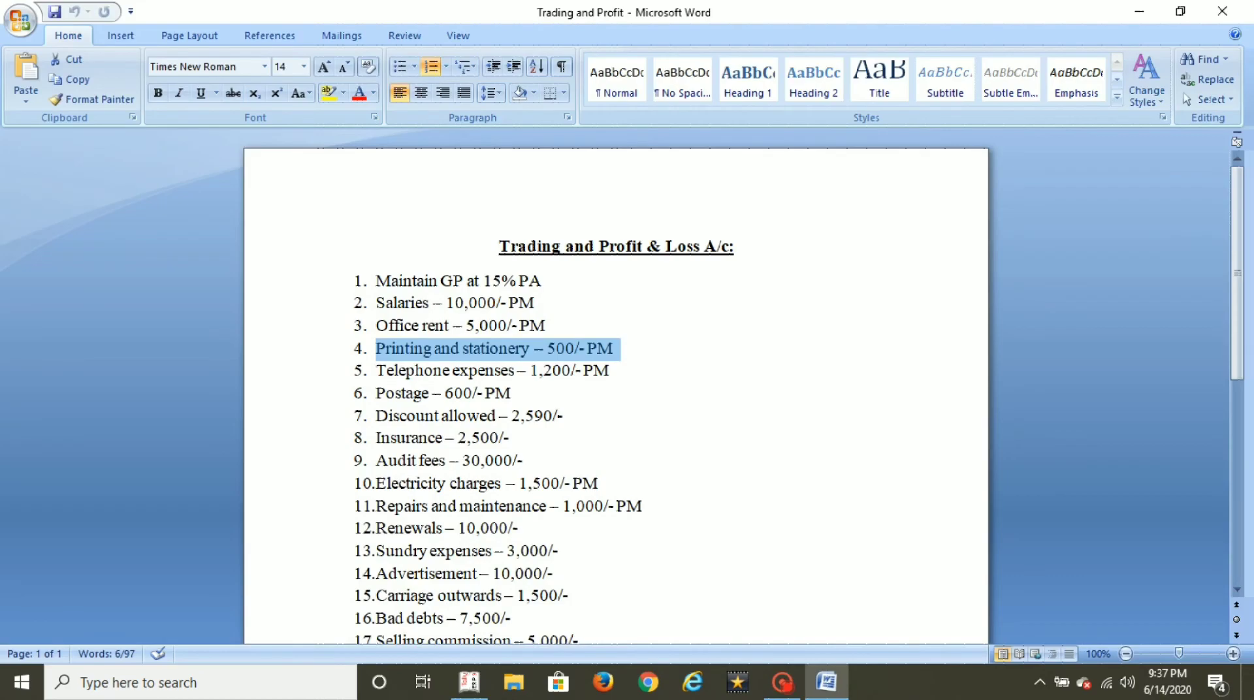
left_click_drag(377, 394, 440, 393)
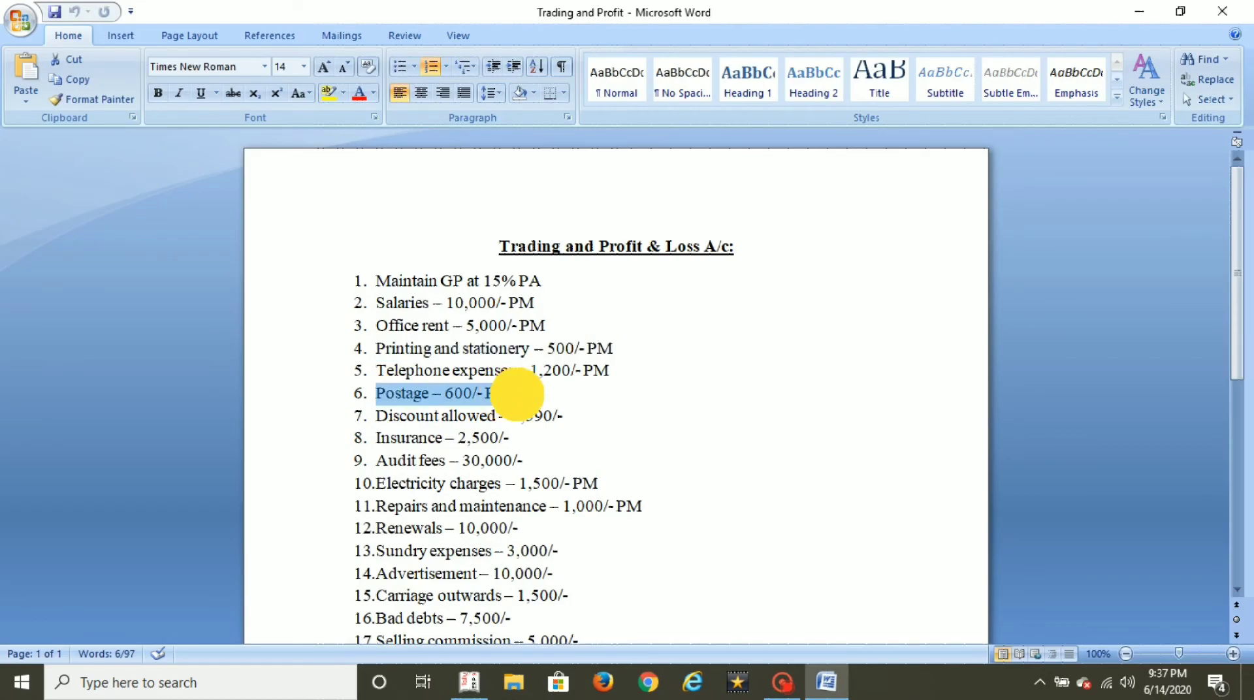
key("alt+Tab")
type("Cash")
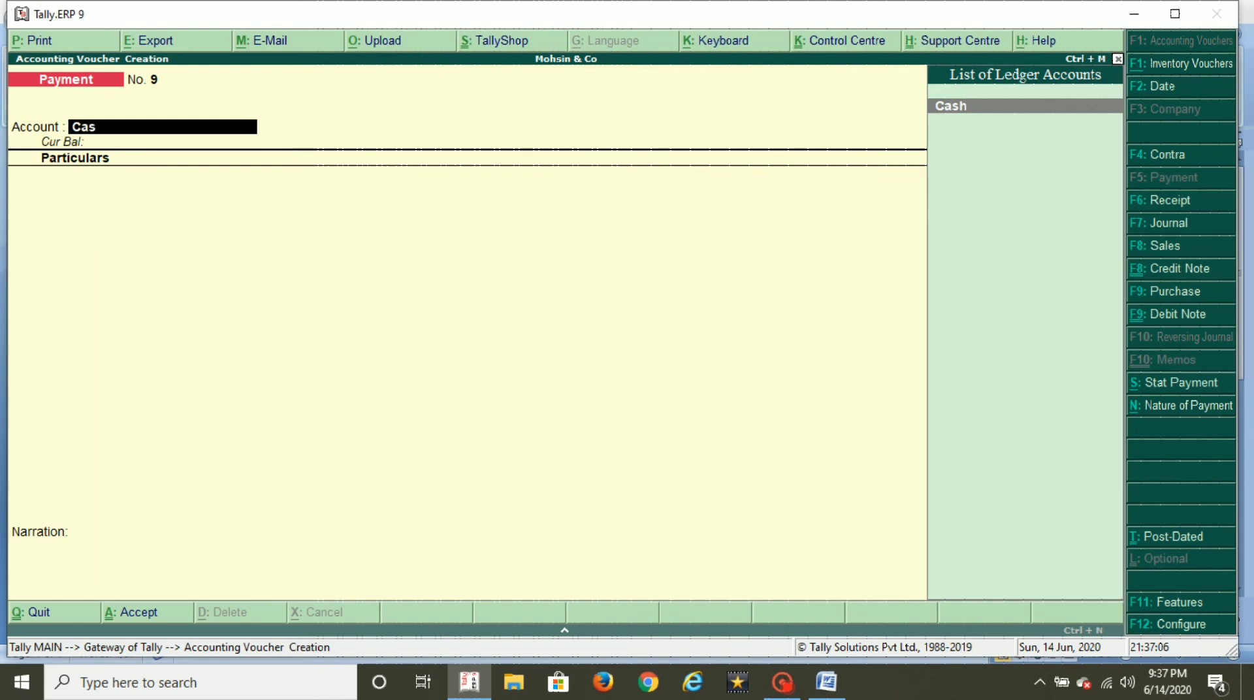
key("Return")
type("Pag")
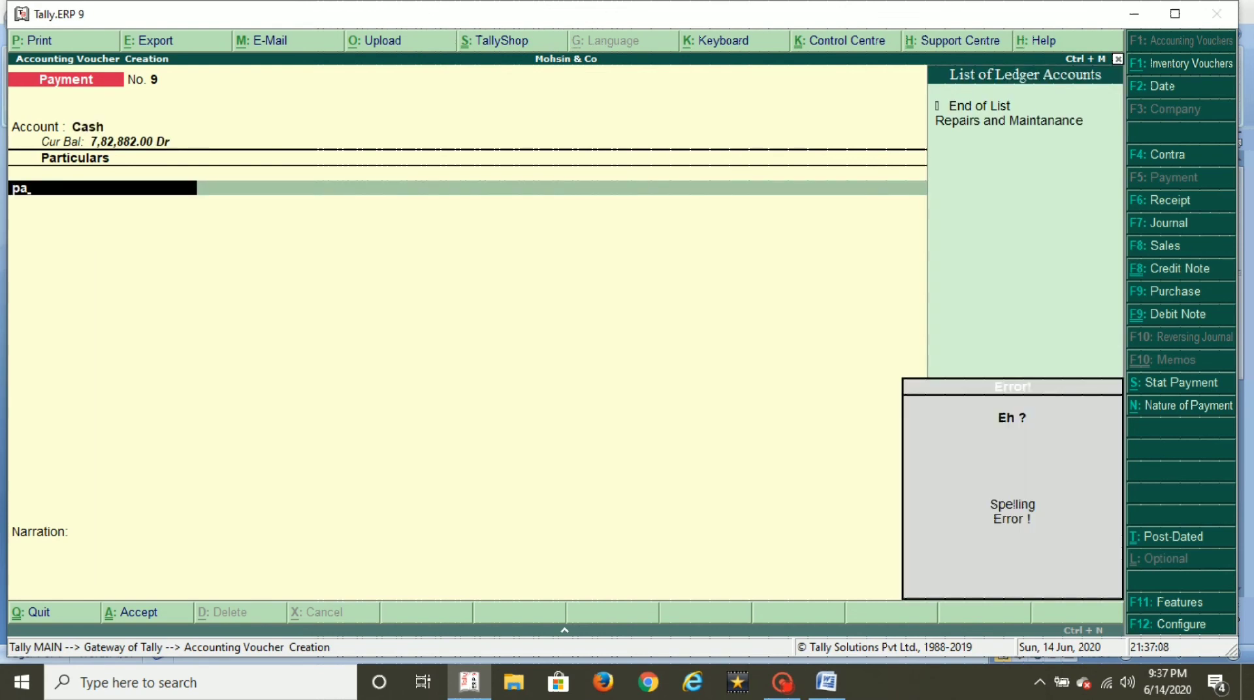
key("BackSpace")
type("os")
key("Return")
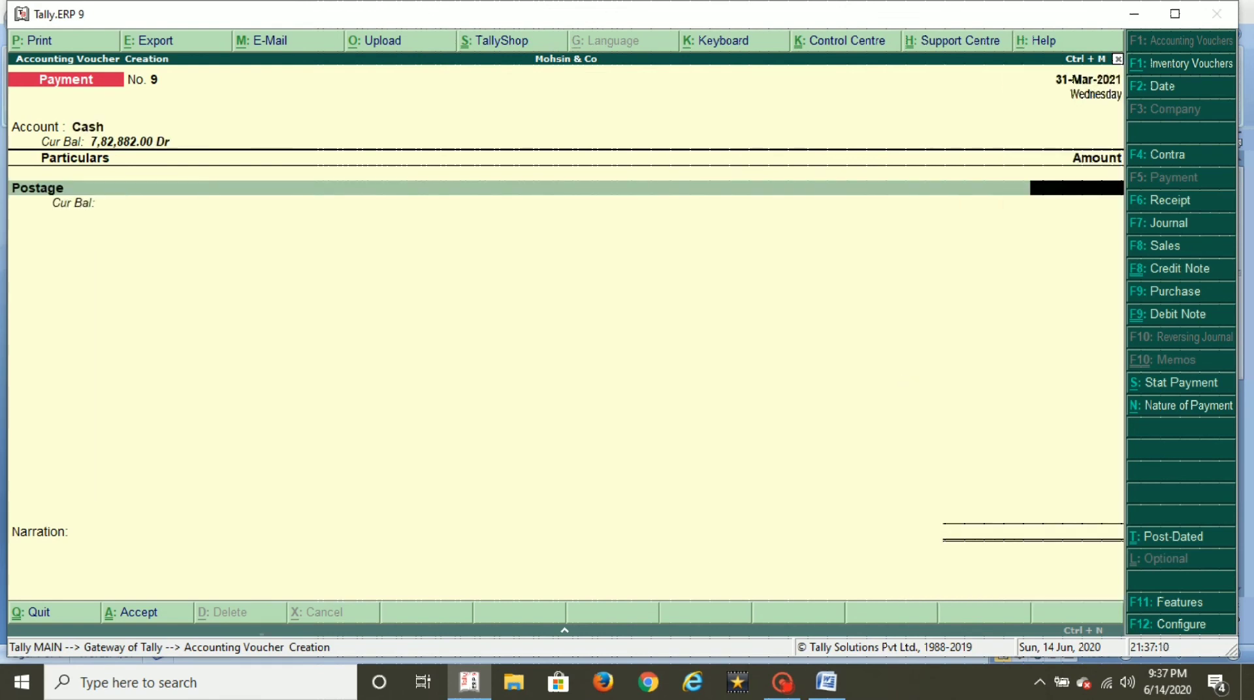
Step: Calculate 600*12 as the Postage amount and save the voucher without a narration
key("ctrl+n")
type("600*12")
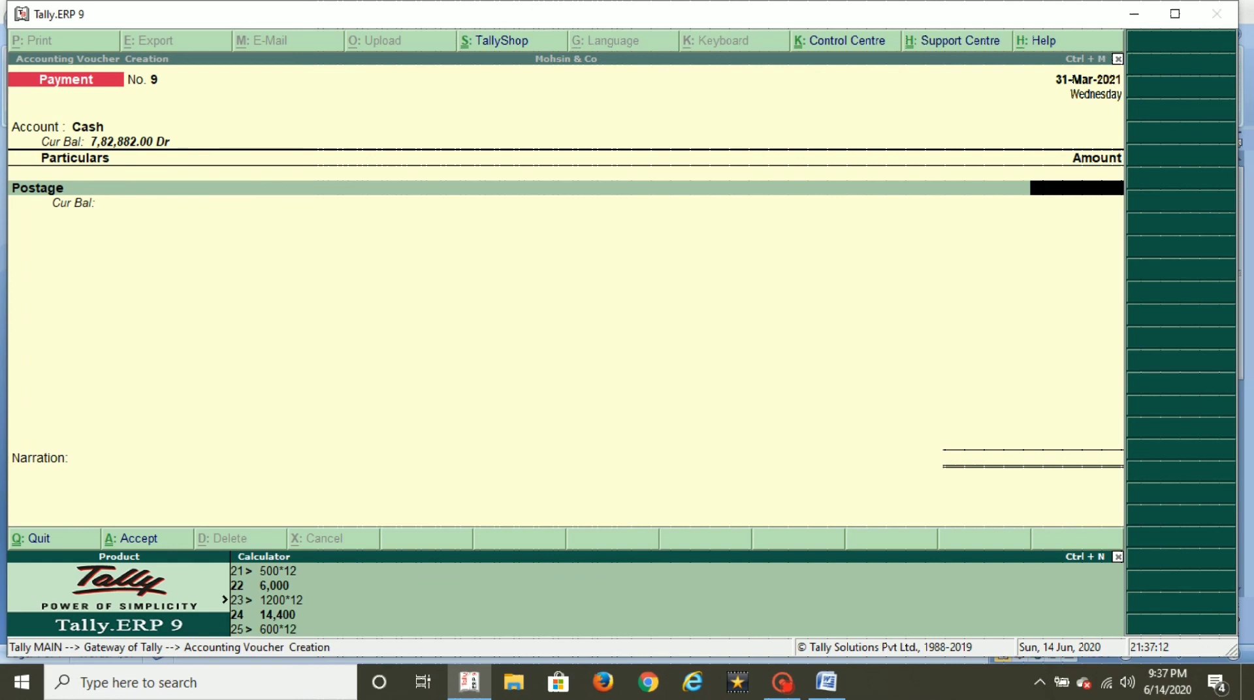
key("Return")
key("Return")
key("Return")
Step: Highlight the Discount allowed entry in the Word list and start a Cash payment voucher in Tally with Discount Allowed as the particulars
key("alt+Tab")
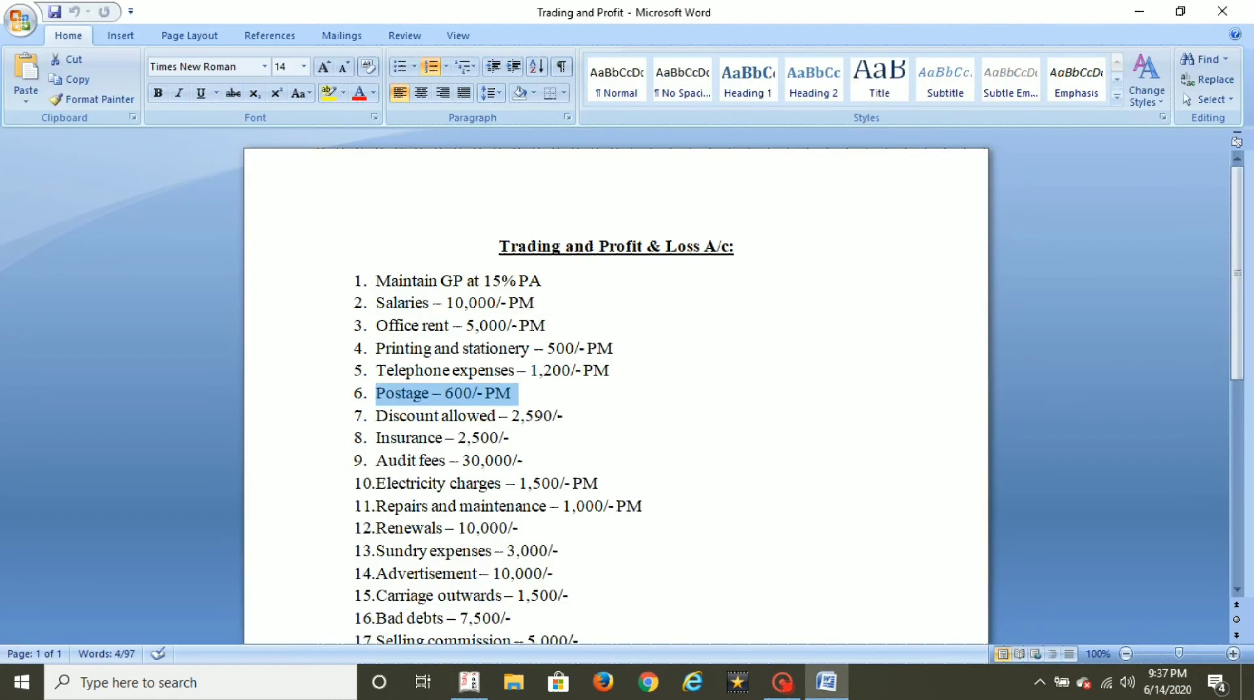
left_click_drag(377, 417, 566, 413)
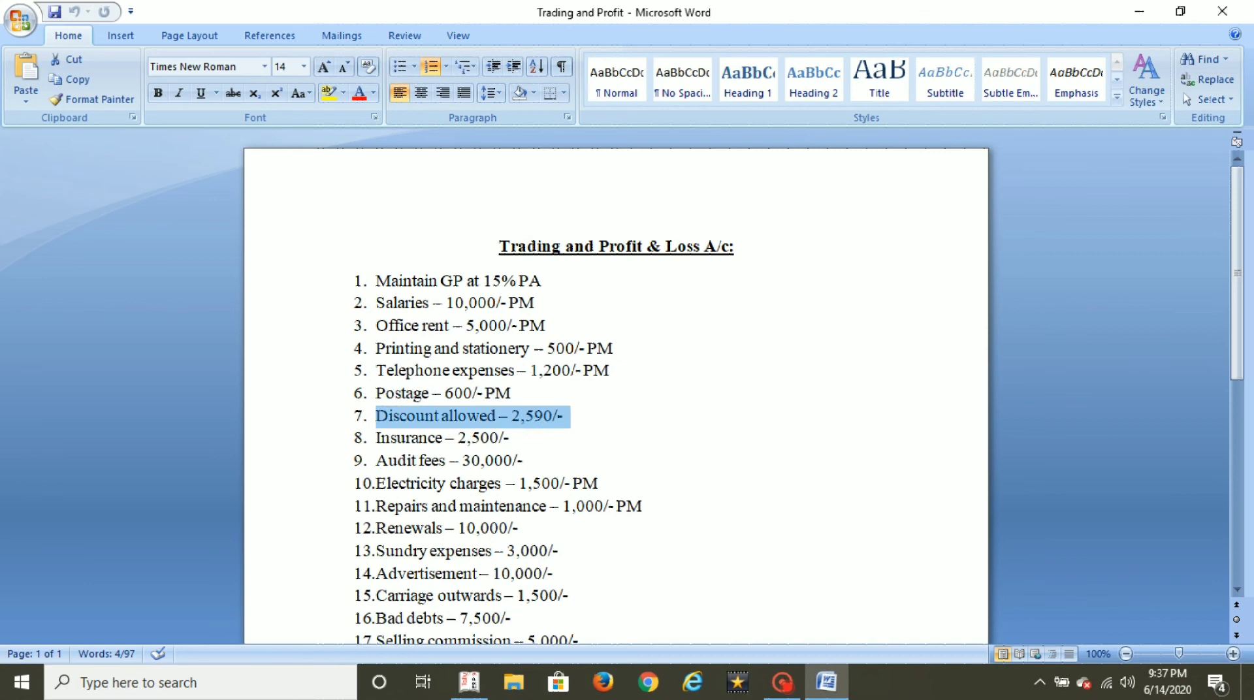
key("alt+Tab")
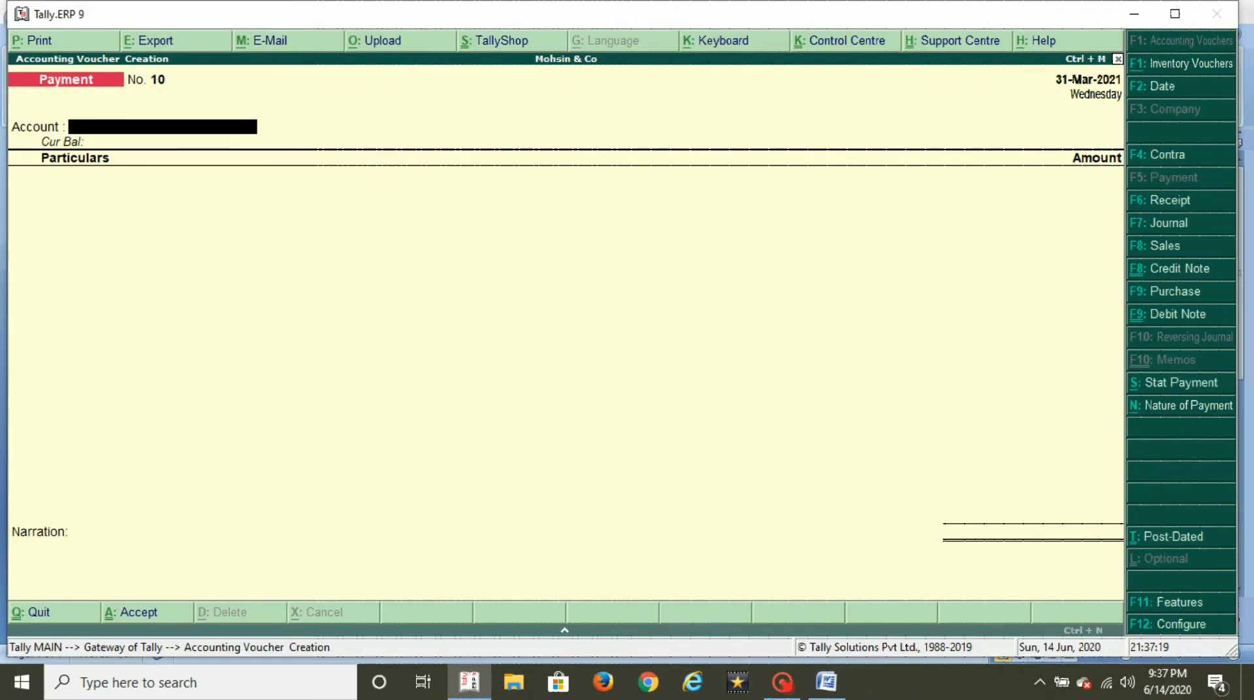
type("dis")
key("BackSpace")
key("BackSpace")
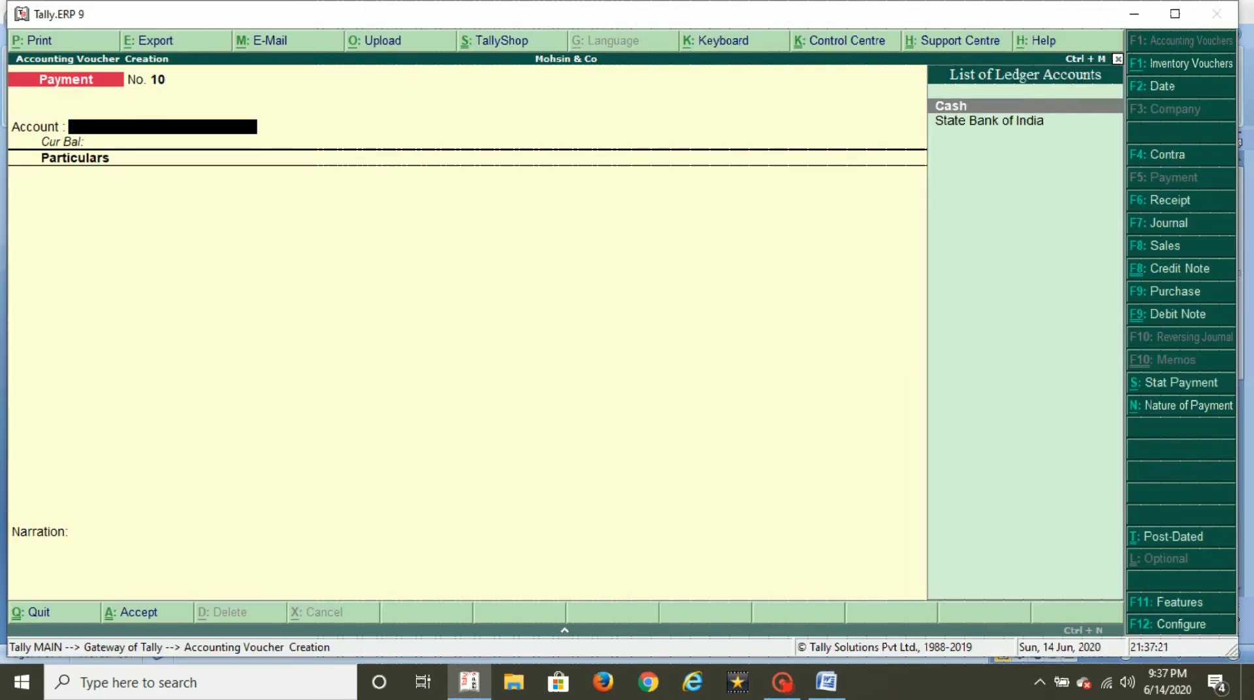
type("cas")
key("Return")
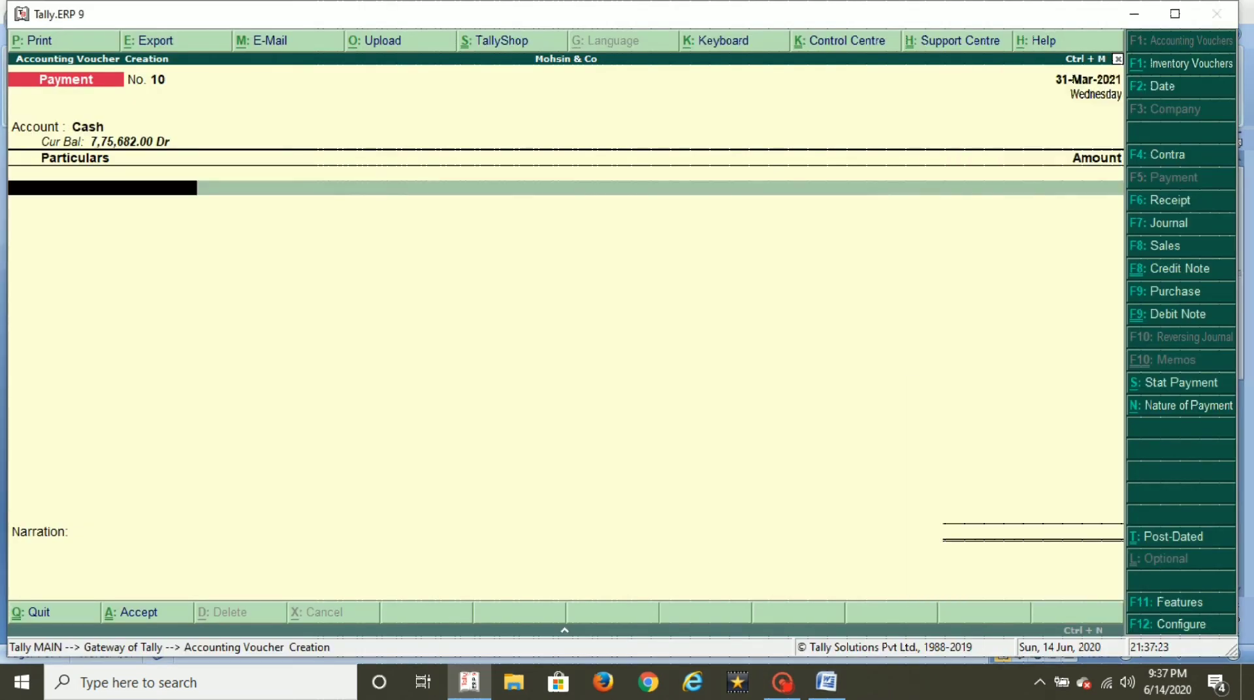
type("Di")
key("Return")
Step: Check the discount figure in the Word list, enter 2,590 as the Discount Allowed amount and save the voucher without a narration
key("alt+Tab")
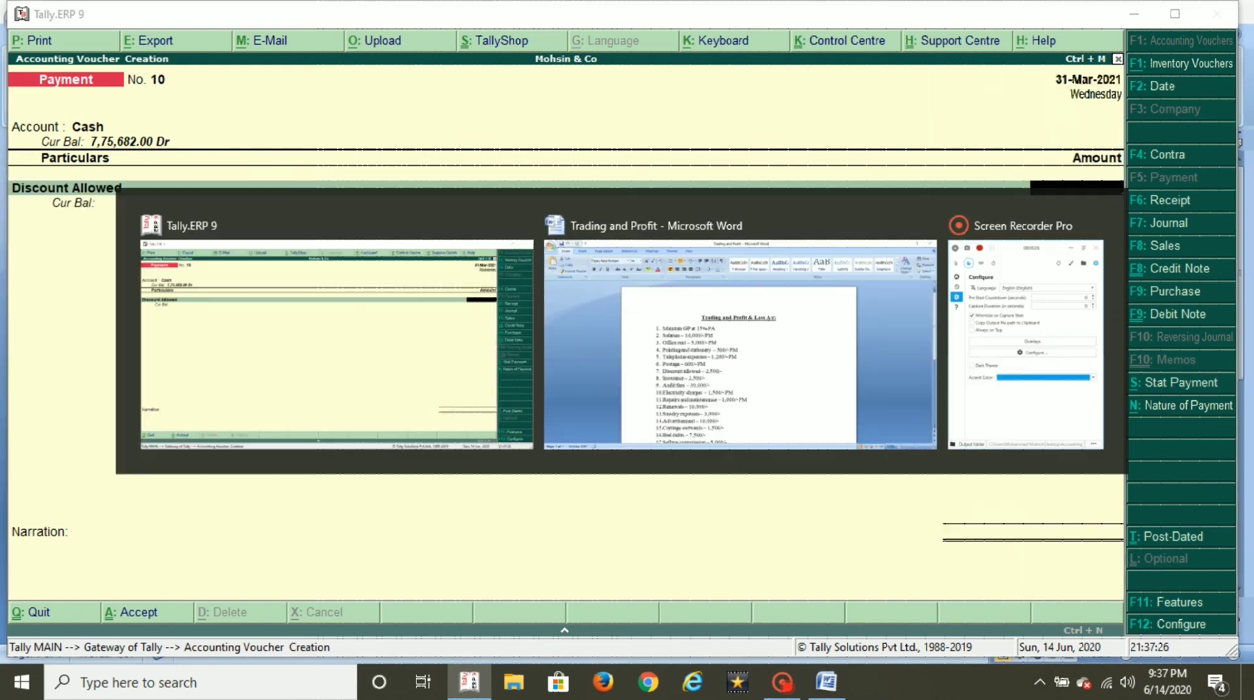
key("alt+Tab")
type("2,590")
key("Return")
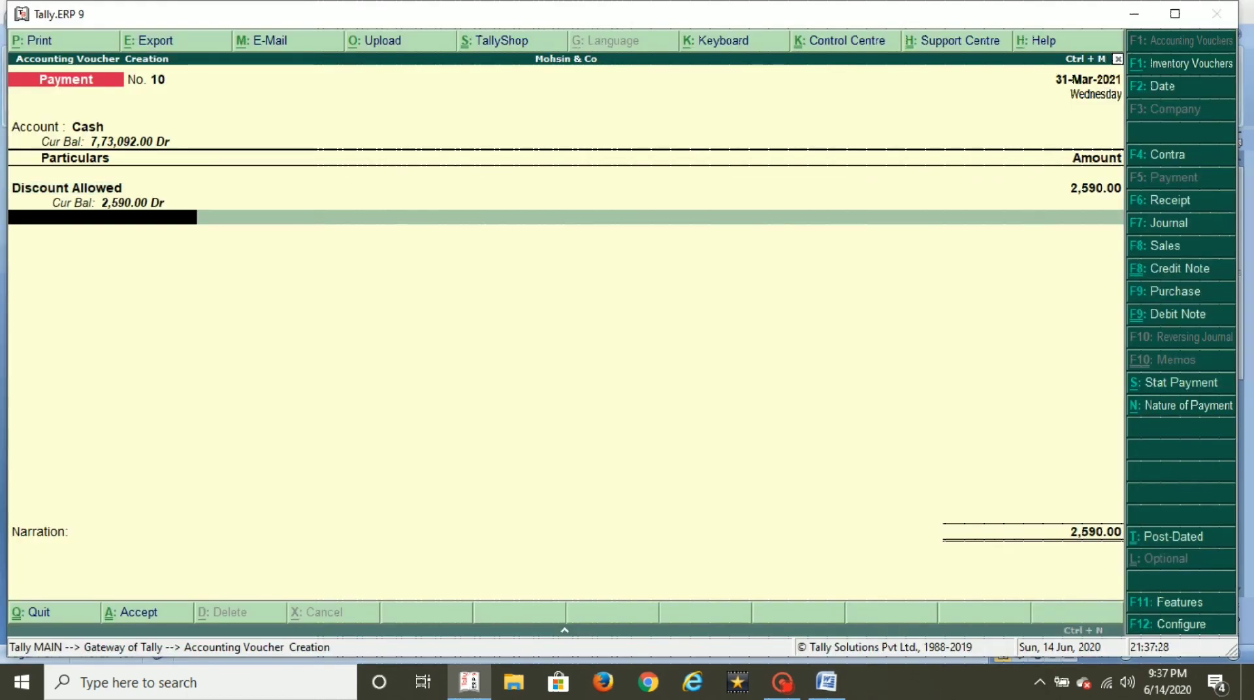
key("Return")
key("Return")
Step: Highlight the Insurance entry in the Word list and record a Cash payment voucher in Tally for Insurance of 2500
key("alt+Tab")
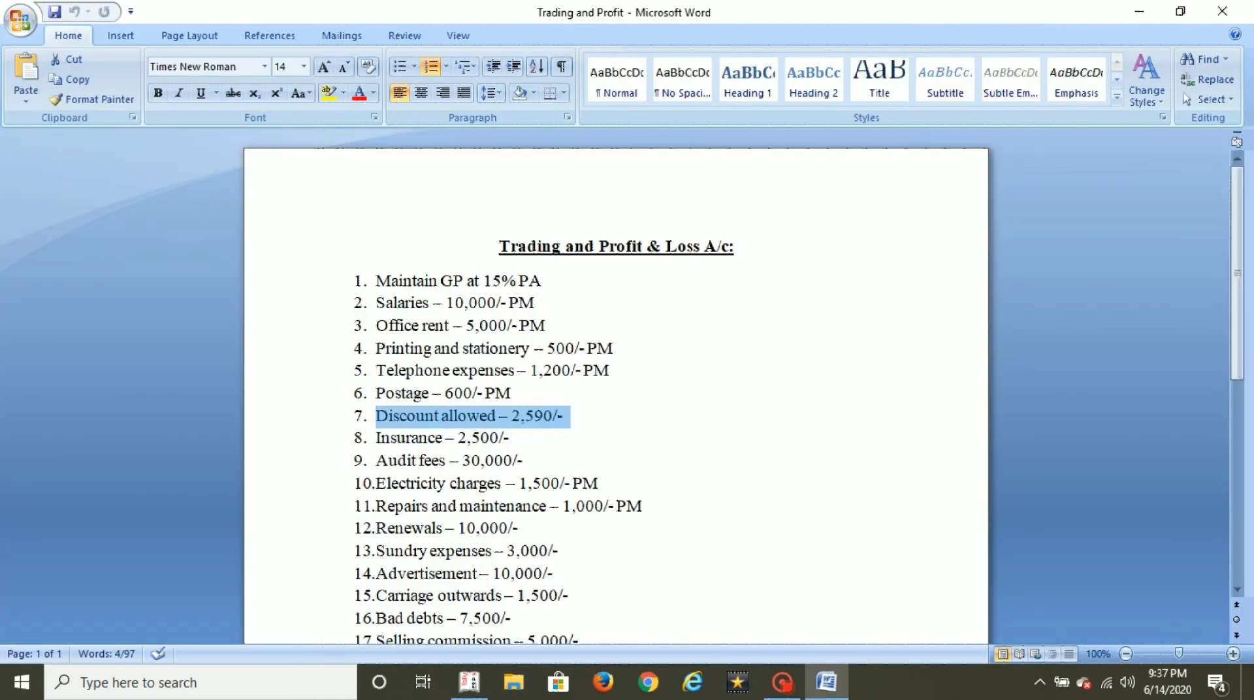
left_click_drag(513, 436, 395, 433)
key("alt+Tab")
type("Ca")
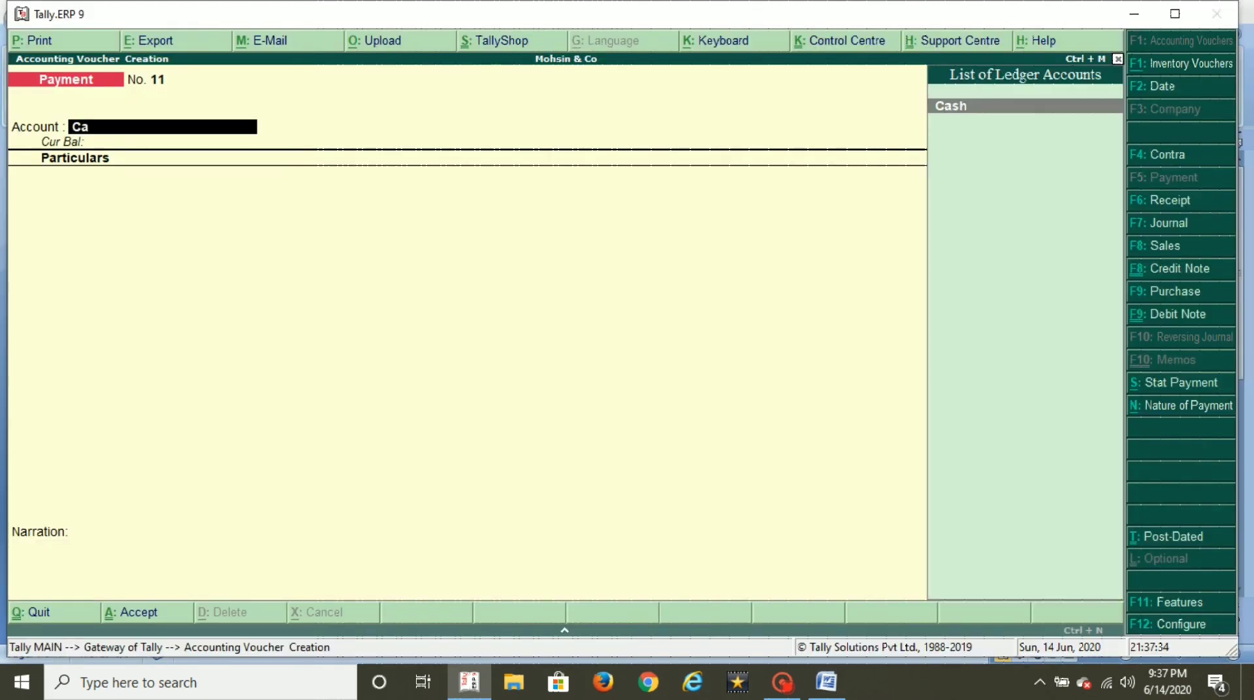
key("Return")
type("Insur")
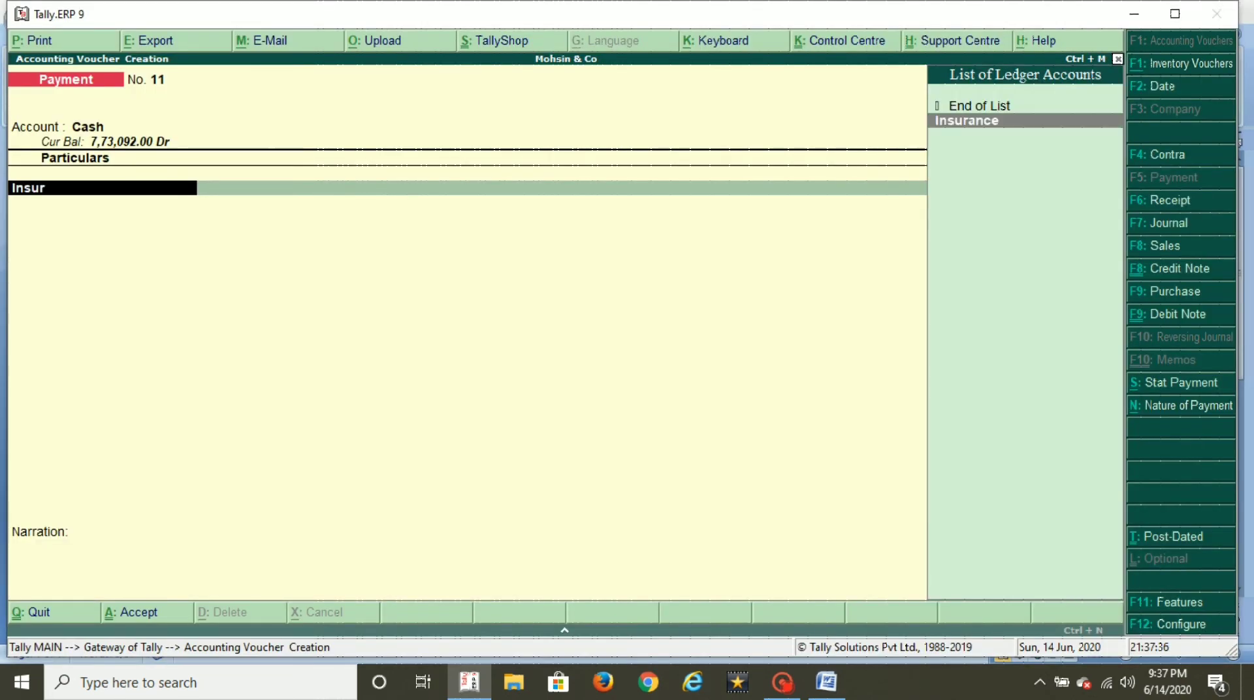
key("Return")
type("2500")
key("Return")
key("Return")
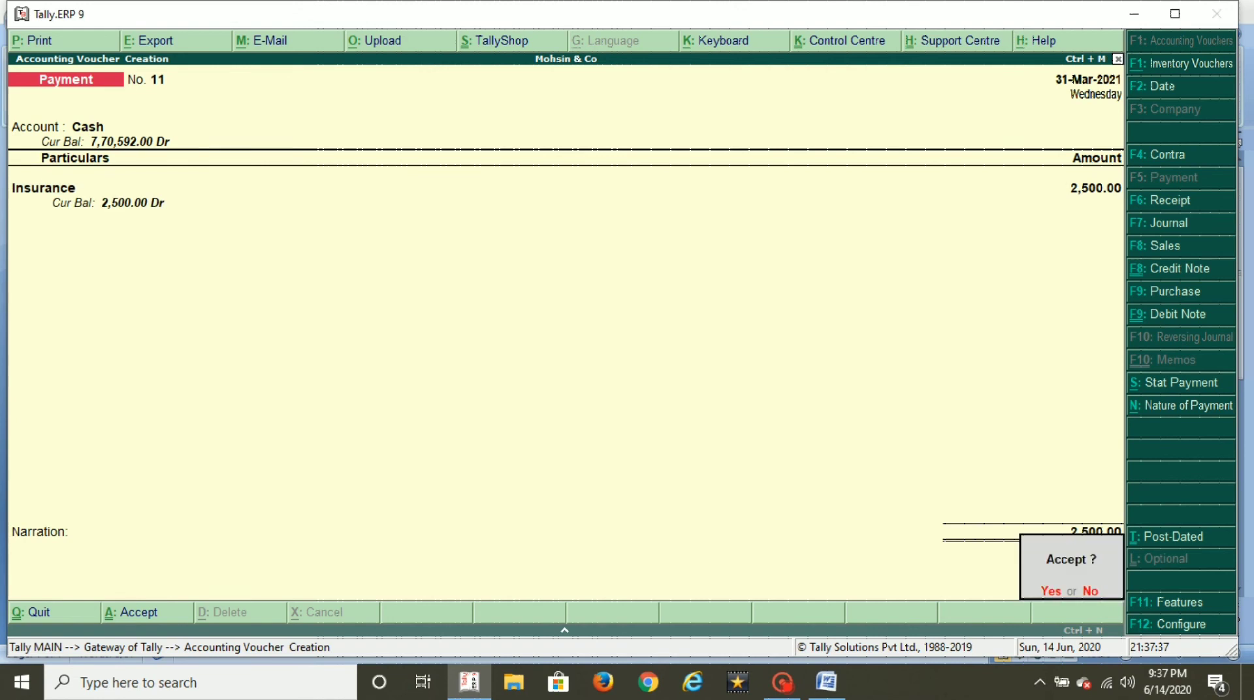
Step: Highlight the Audit fees entry in the Word list and start a Cash payment voucher in Tally with Audit Fees as the particulars
key("alt+Tab")
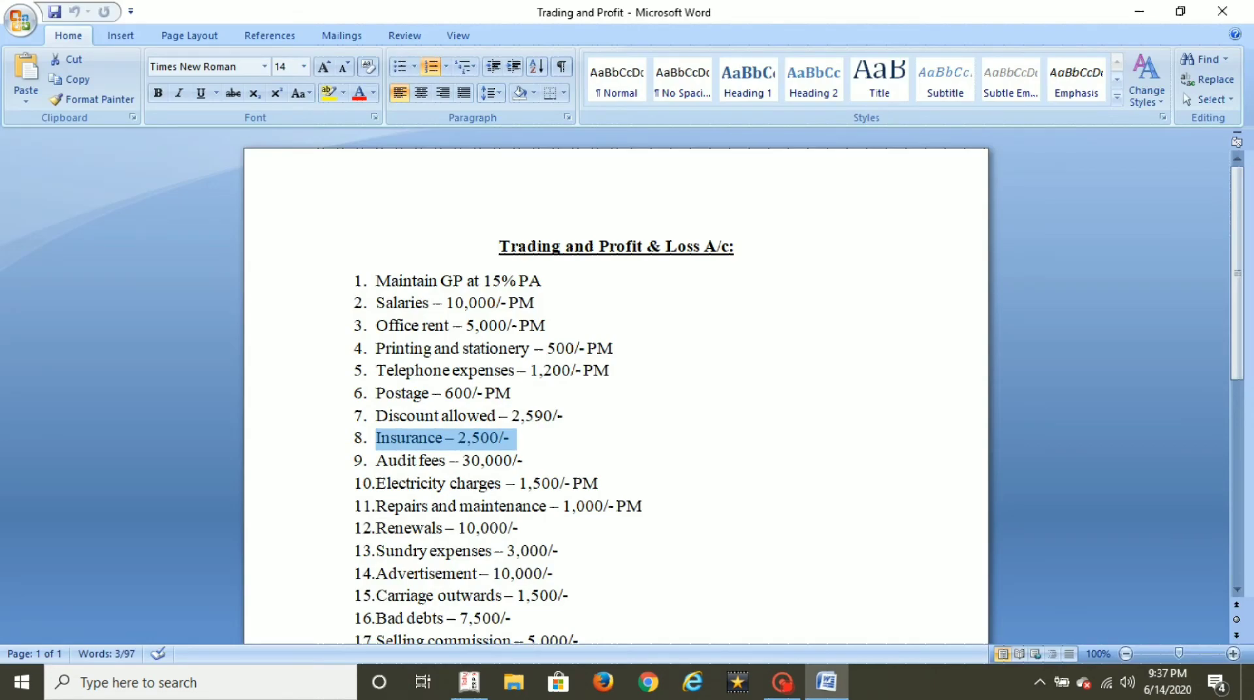
left_click_drag(377, 460, 540, 460)
key("alt+Tab")
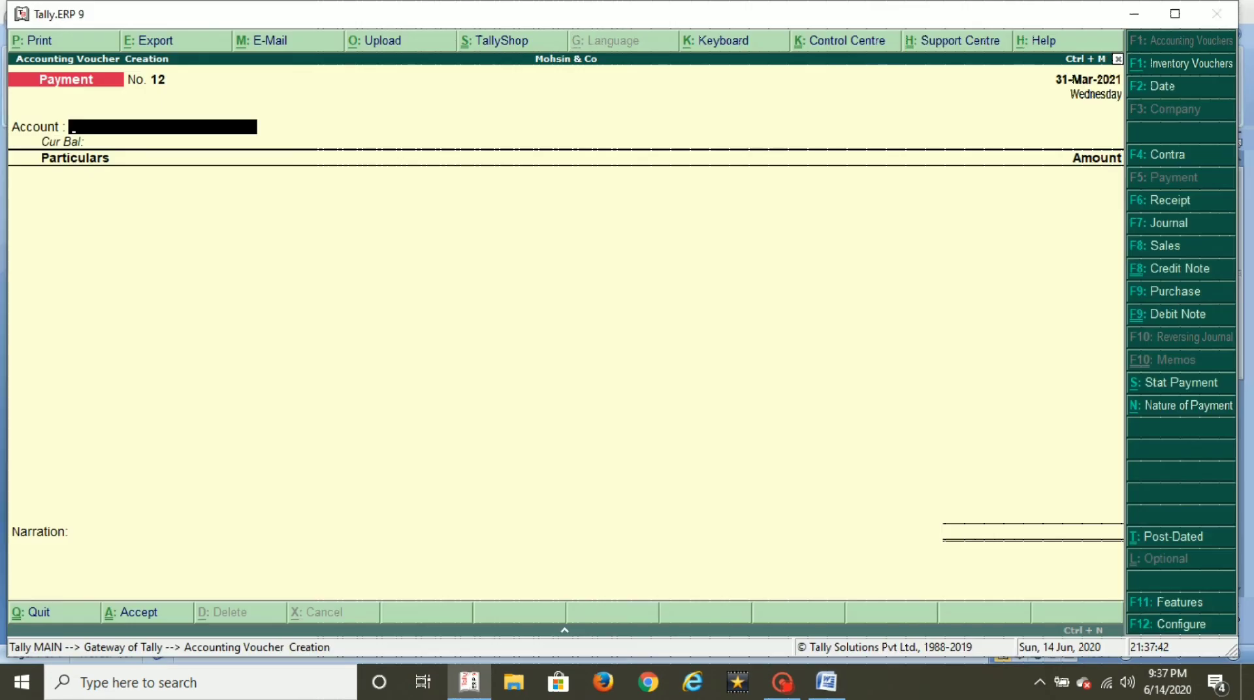
type("ca")
key("Return")
type("ad")
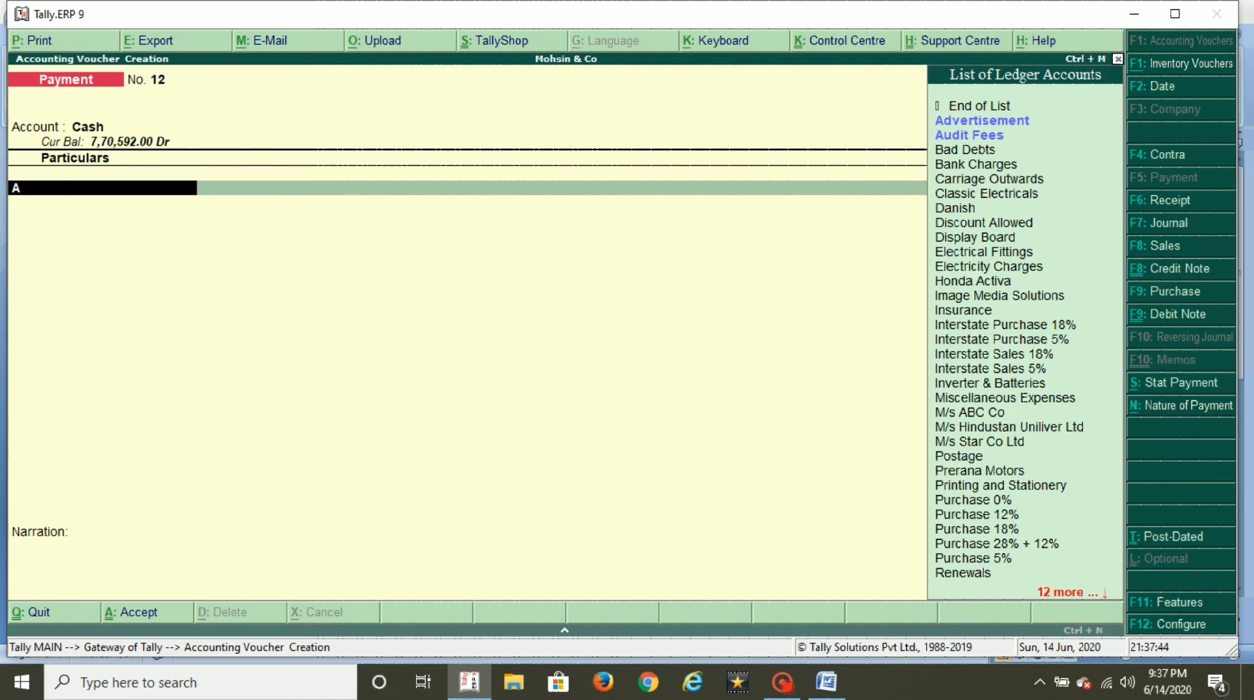
type("u")
key("BackSpace")
key("BackSpace")
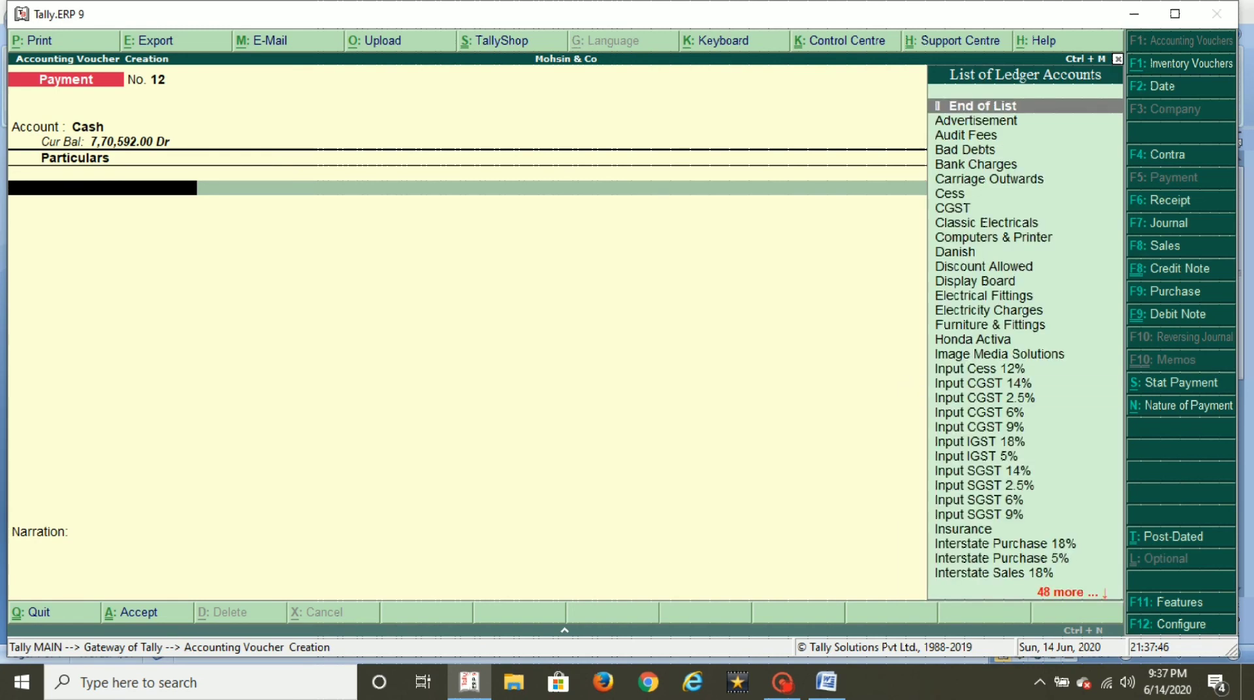
type("aud")
key("Return")
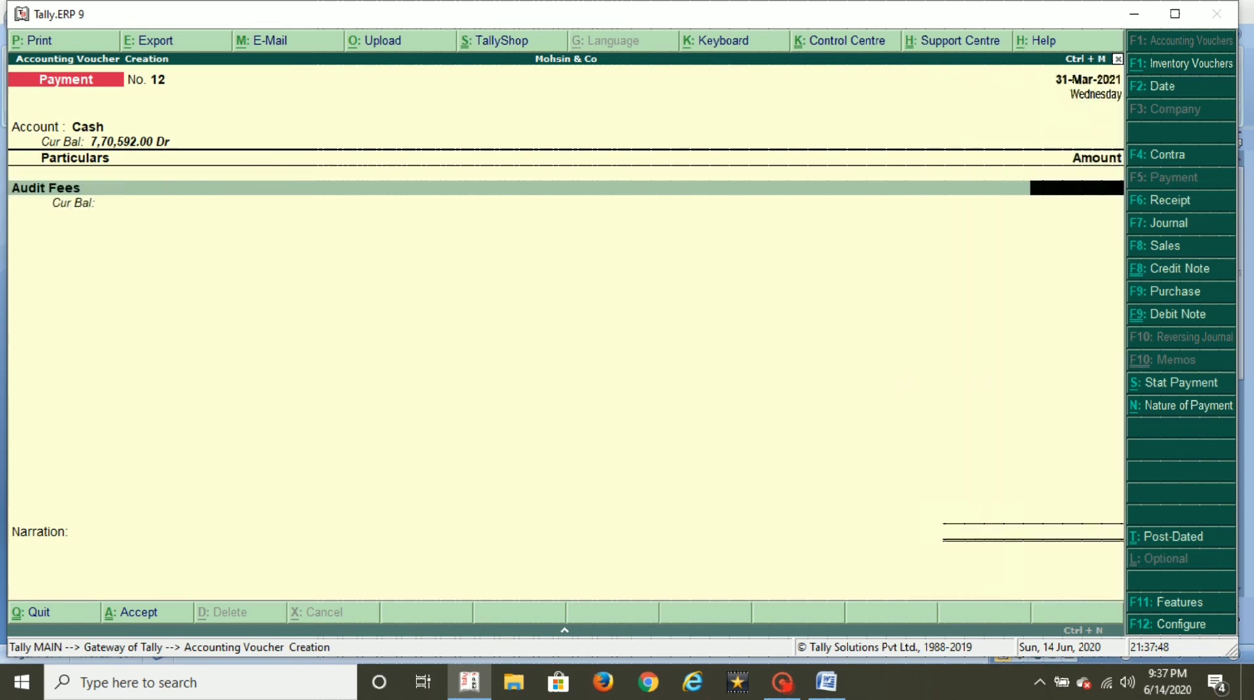
Step: Recheck the Word list, enter 30000 as the Audit Fees amount and save the voucher without a narration
key("alt+Tab")
key("alt+Tab")
type("30000")
key("Return")
key("Return")
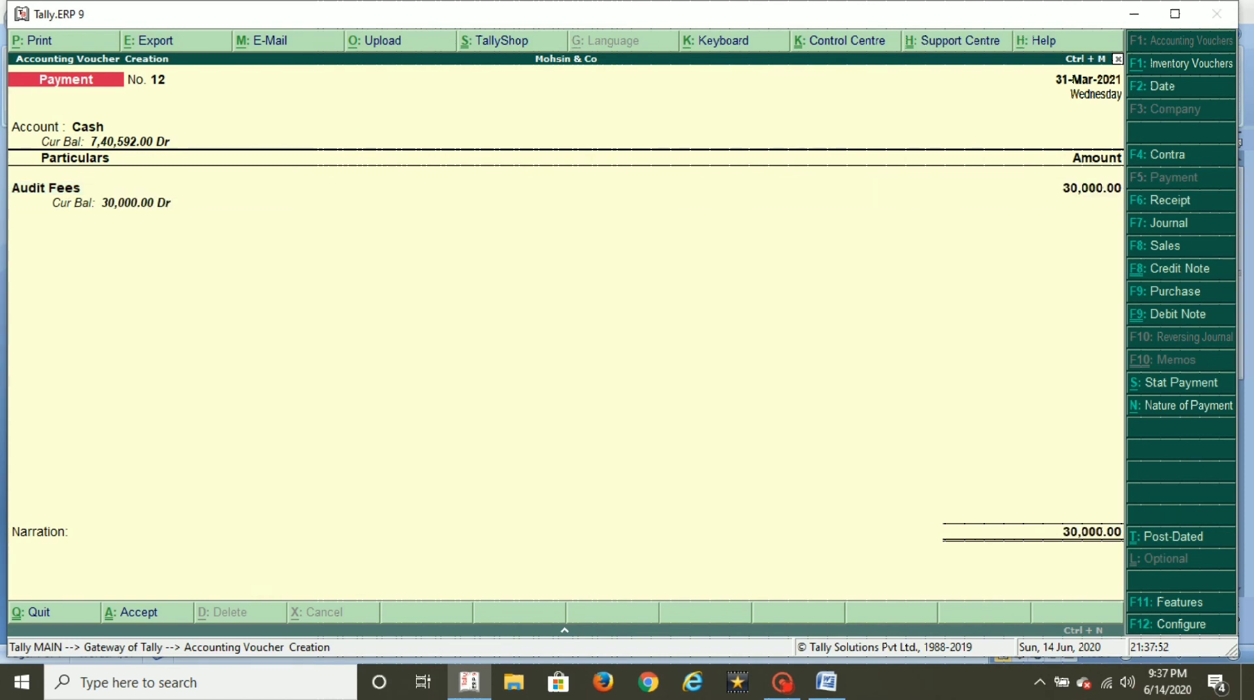
key("Return")
Step: Highlight the Electricity charges entry in the Word list and start a Cash payment voucher in Tally with Electricity Charges as the particulars
key("alt+Tab")
scroll(616, 392, "down", 3)
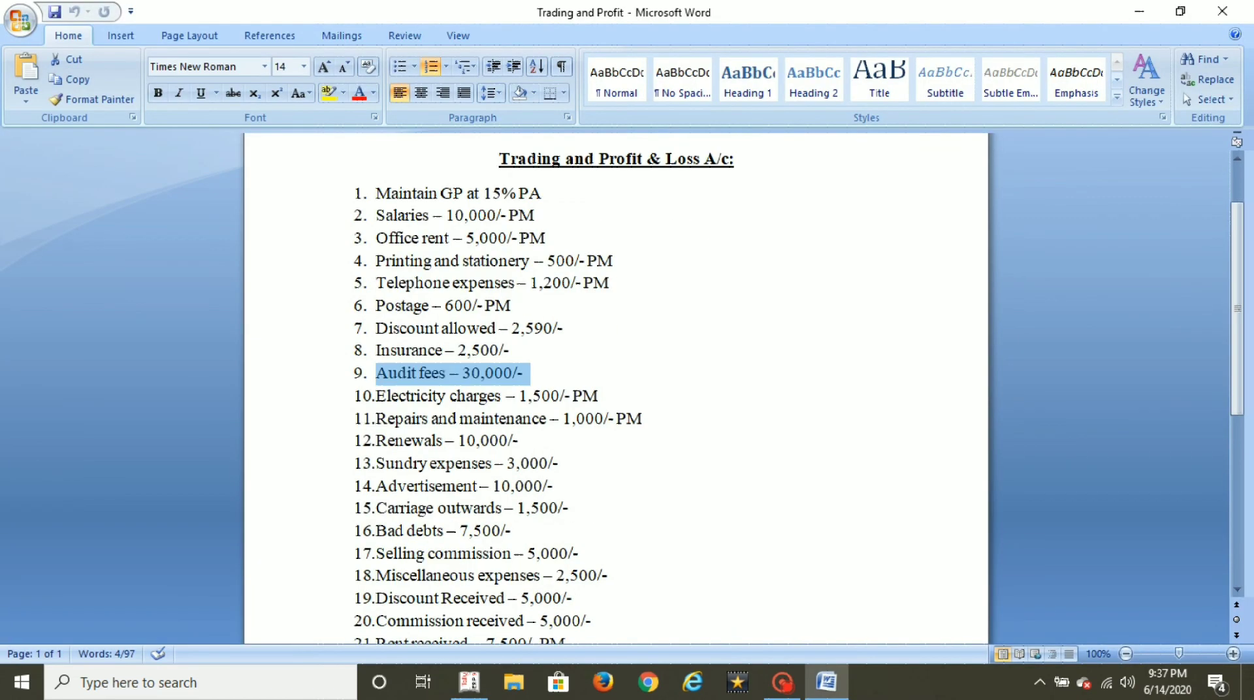
left_click_drag(377, 396, 610, 401)
key("alt+Tab")
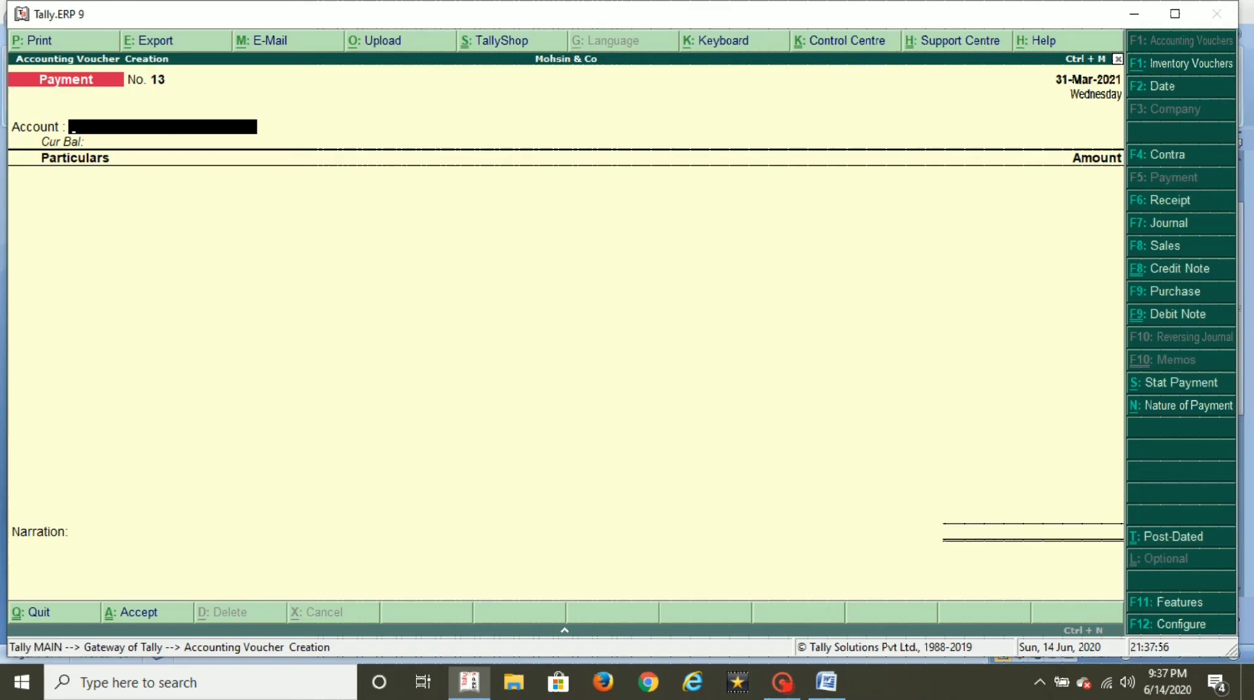
type("c")
key("Return")
type("ee")
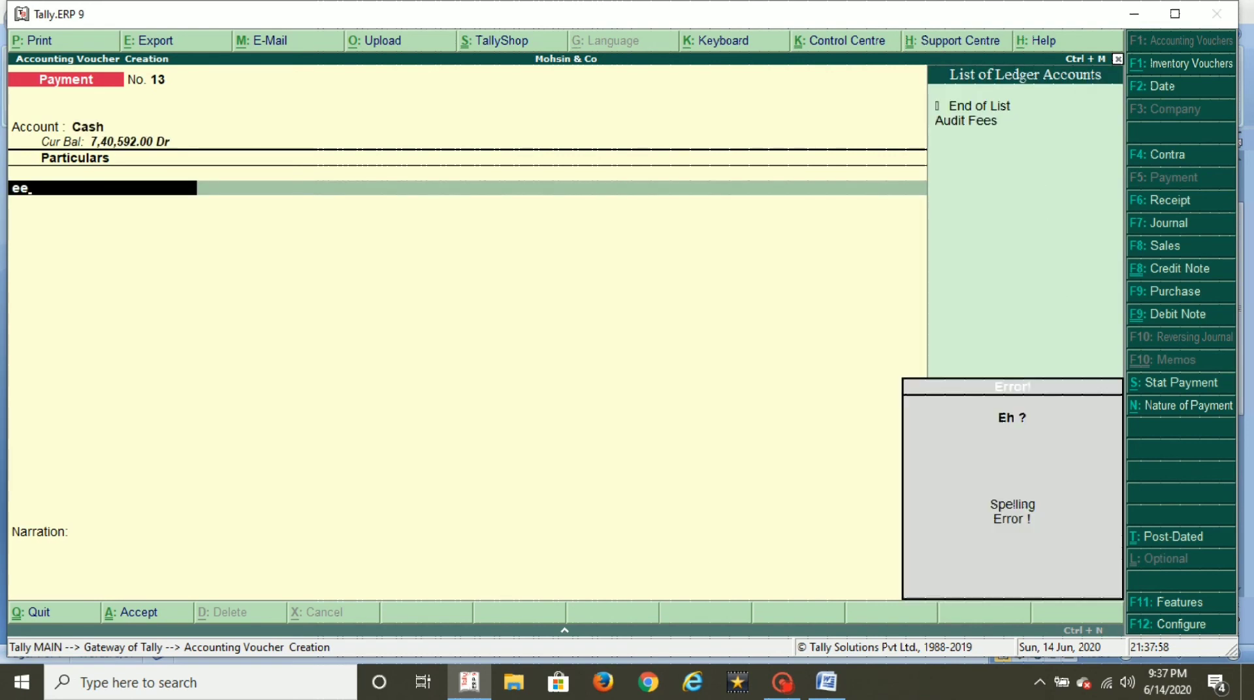
key("BackSpace")
key("BackSpace")
type("ele")
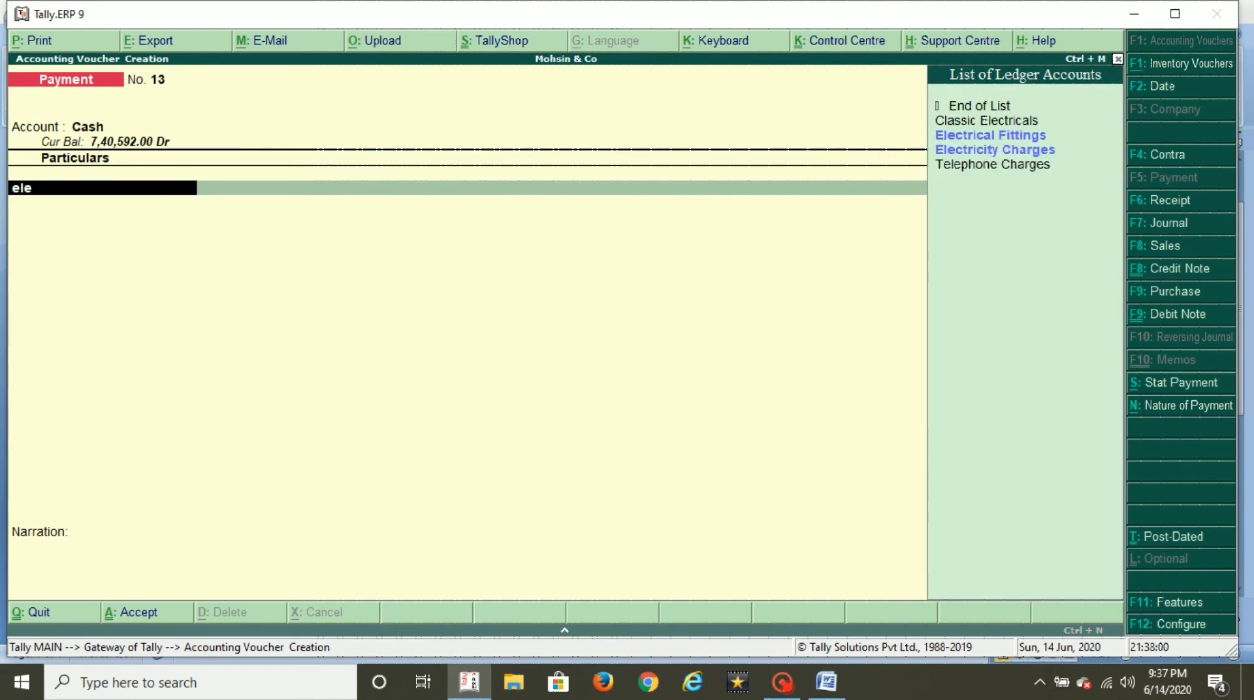
key("Down")
key("Return")
Step: Calculate 1500*12 as the Electricity Charges amount and save the voucher without a narration
type("1500")
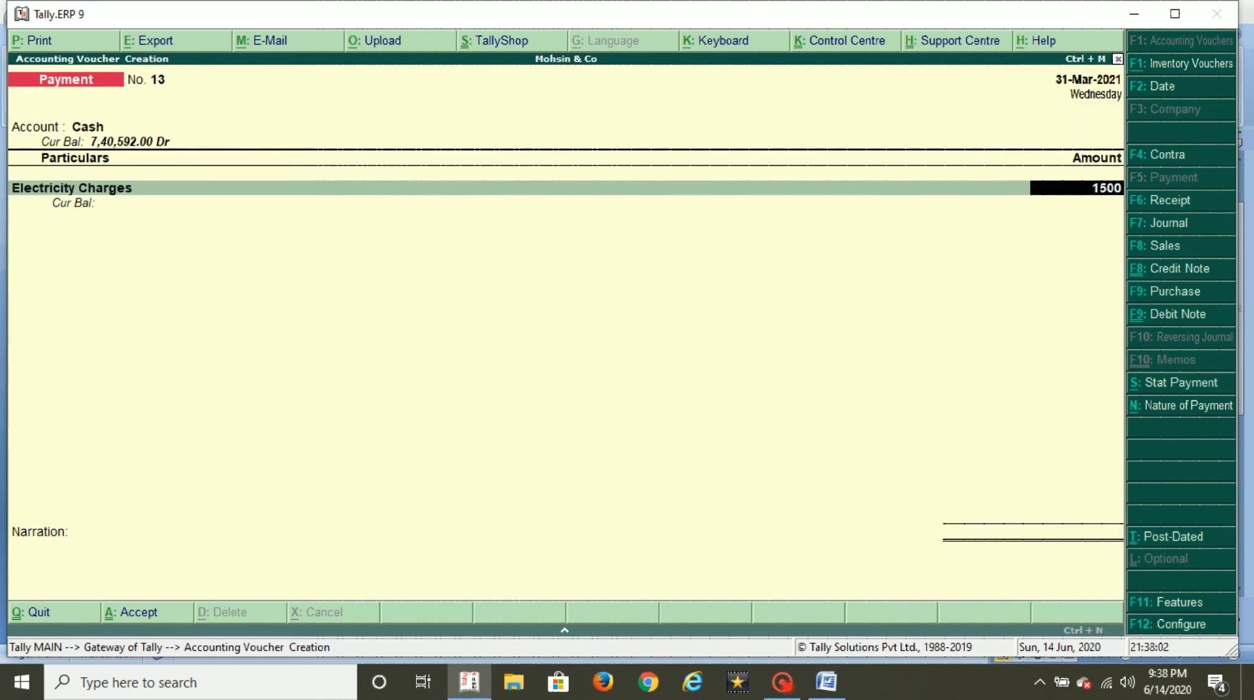
key("BackSpace")
key("BackSpace")
key("BackSpace")
key("BackSpace")
key("ctrl+n")
type("1500")
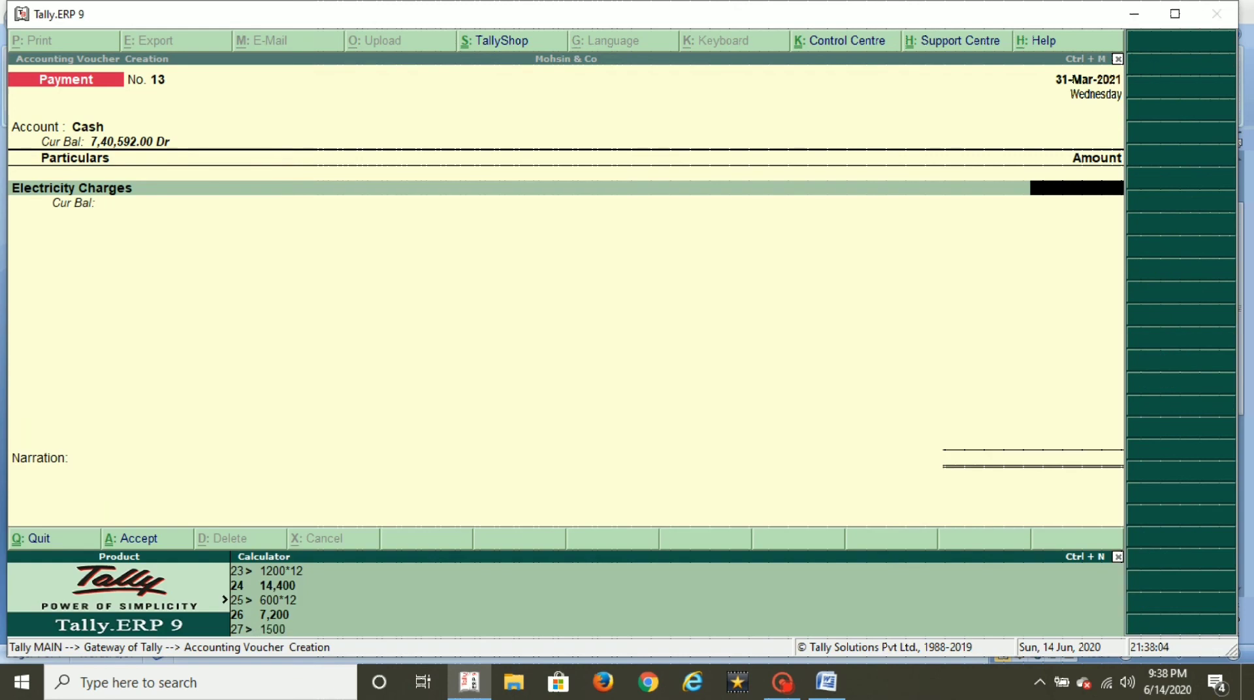
type("*12")
key("Return")
key("Return")
key("Return")
key("Return")
key("Return")
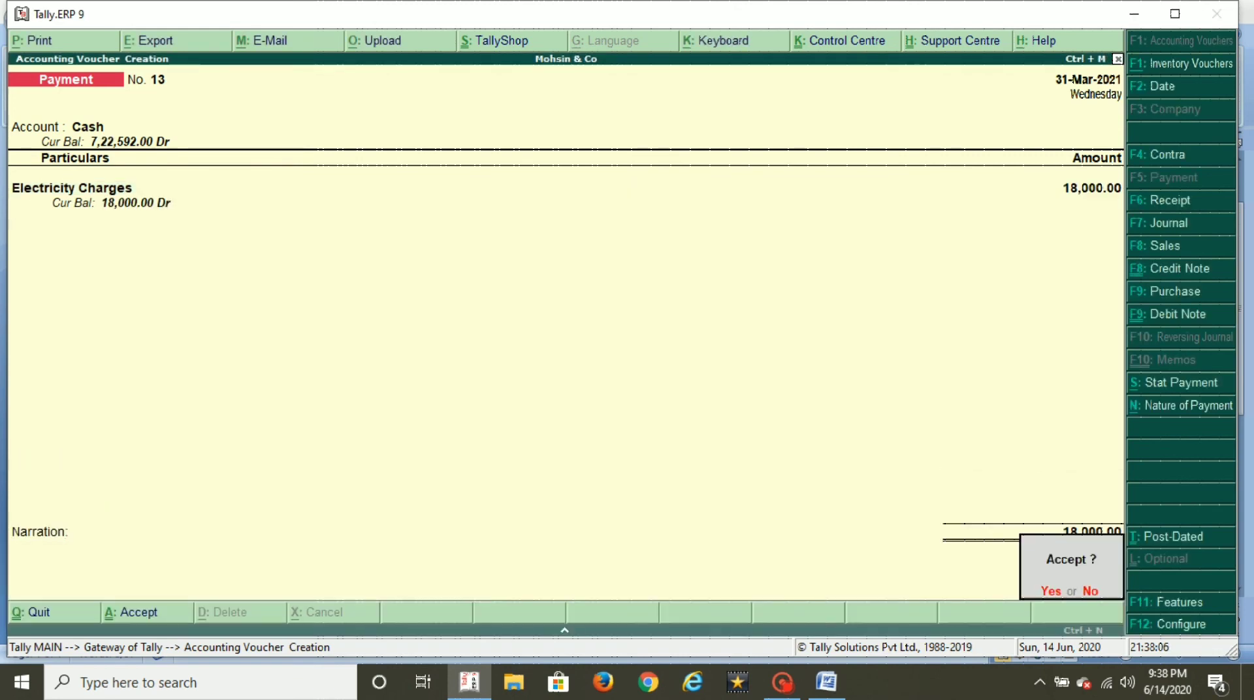
Step: Highlight the Repairs and maintenance entry in the Word list and start a Cash payment voucher in Tally with Repairs and Maintanance as the particulars
key("alt+Tab")
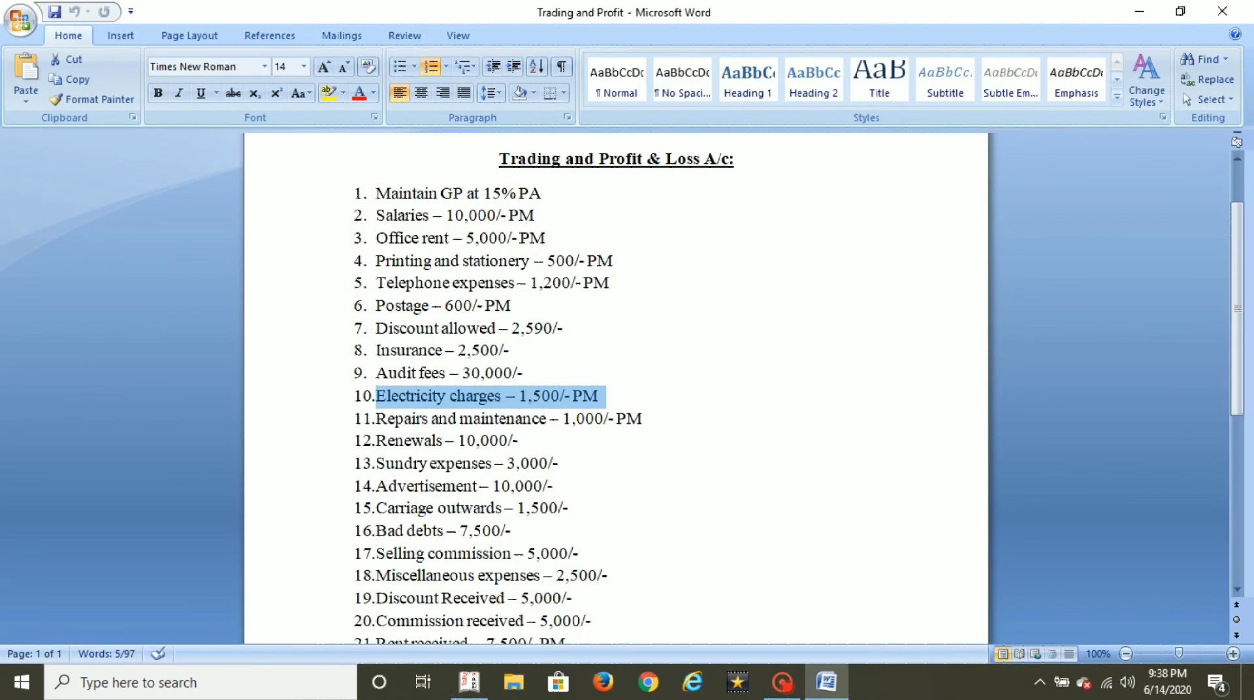
left_click_drag(376, 419, 672, 420)
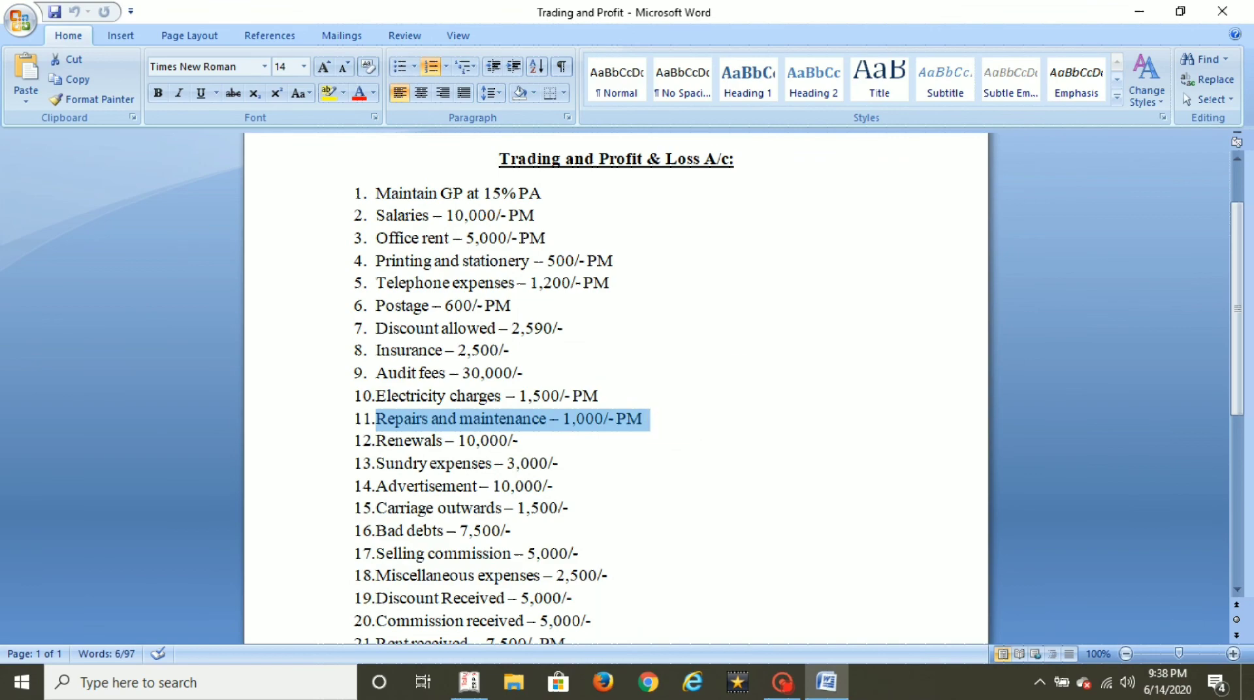
key("alt+Tab")
type("ca")
key("Return")
type("Rep")
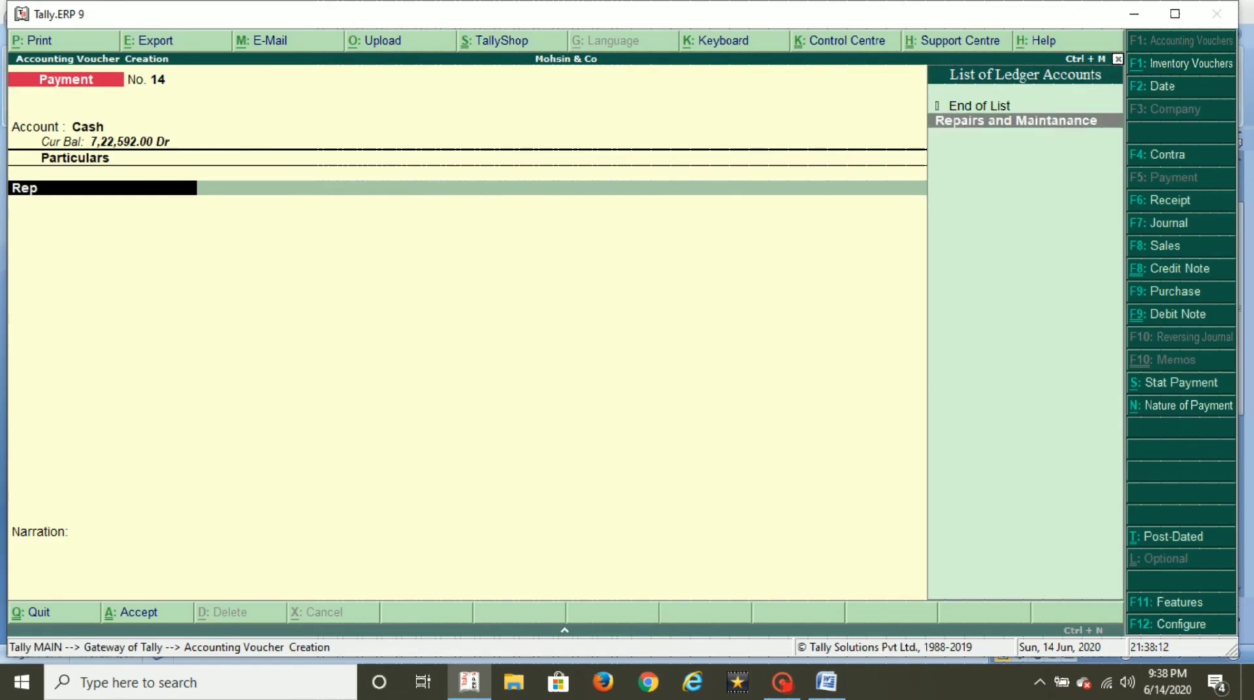
key("Return")
Step: Enter 12000 as the Repairs and Maintanance amount and save the voucher without a narration
type("1")
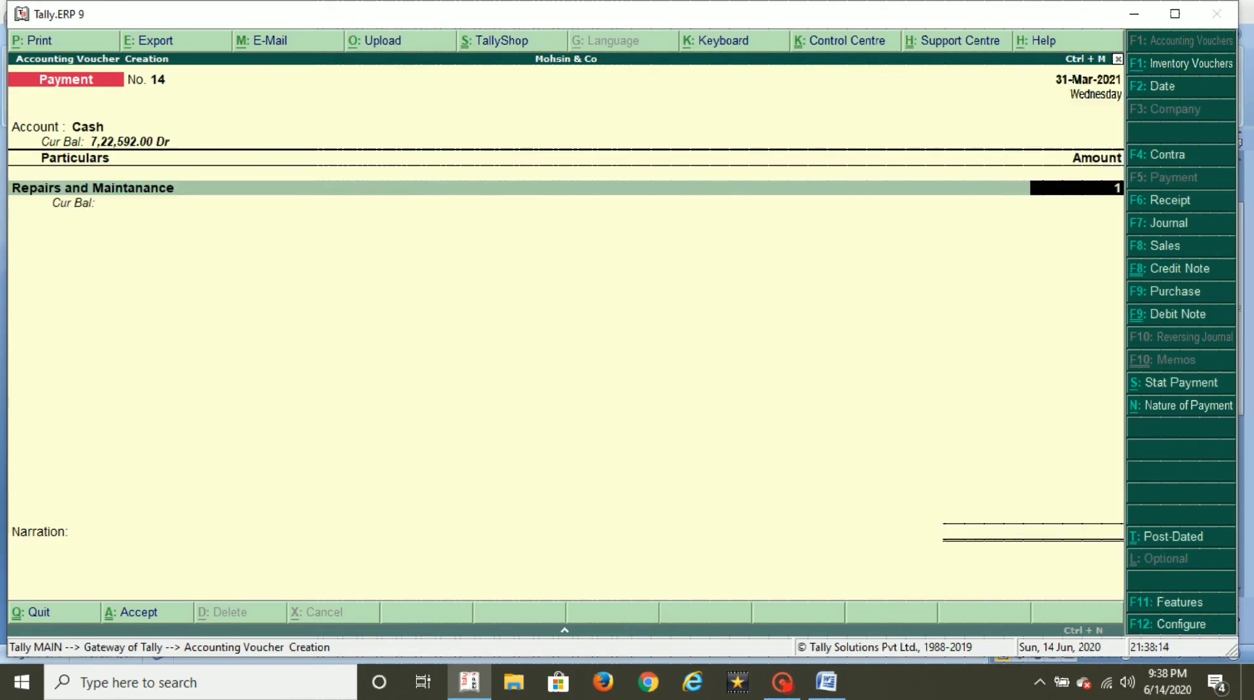
type("2000")
key("Return")
key("Return")
key("Return")
Step: Highlight the Renewals entry in the Word list and start a Cash payment voucher in Tally with Renewals as the particulars
key("alt+Tab")
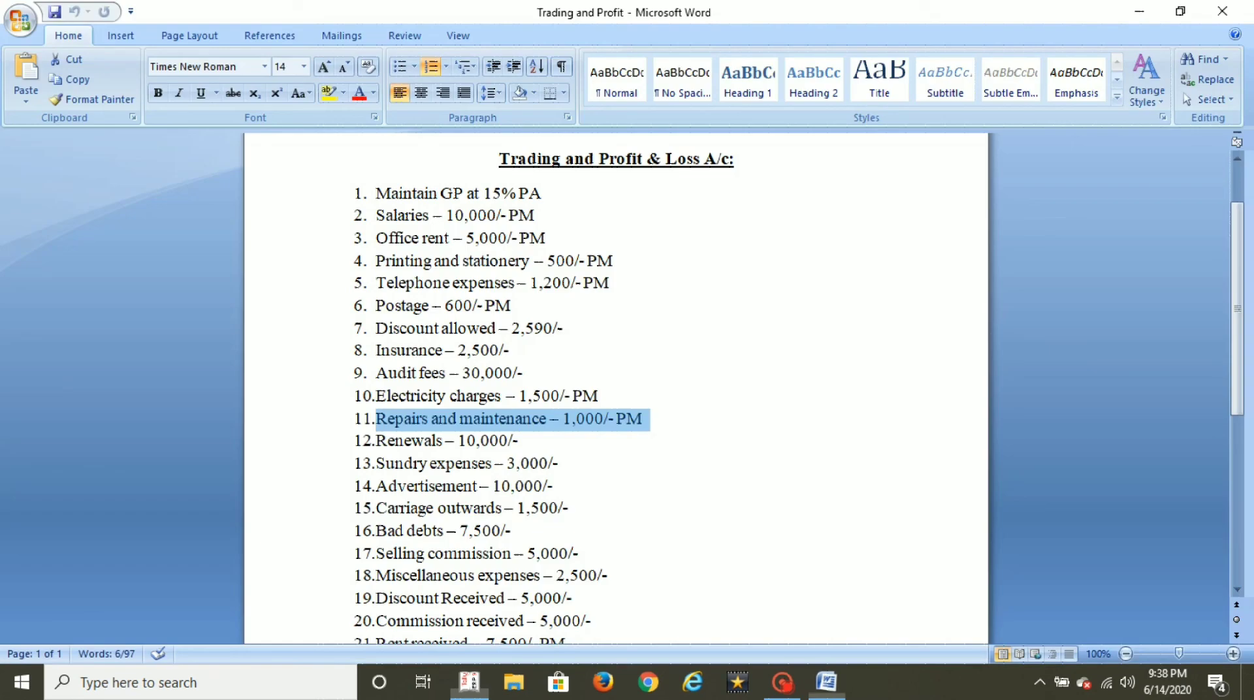
left_click_drag(377, 441, 529, 441)
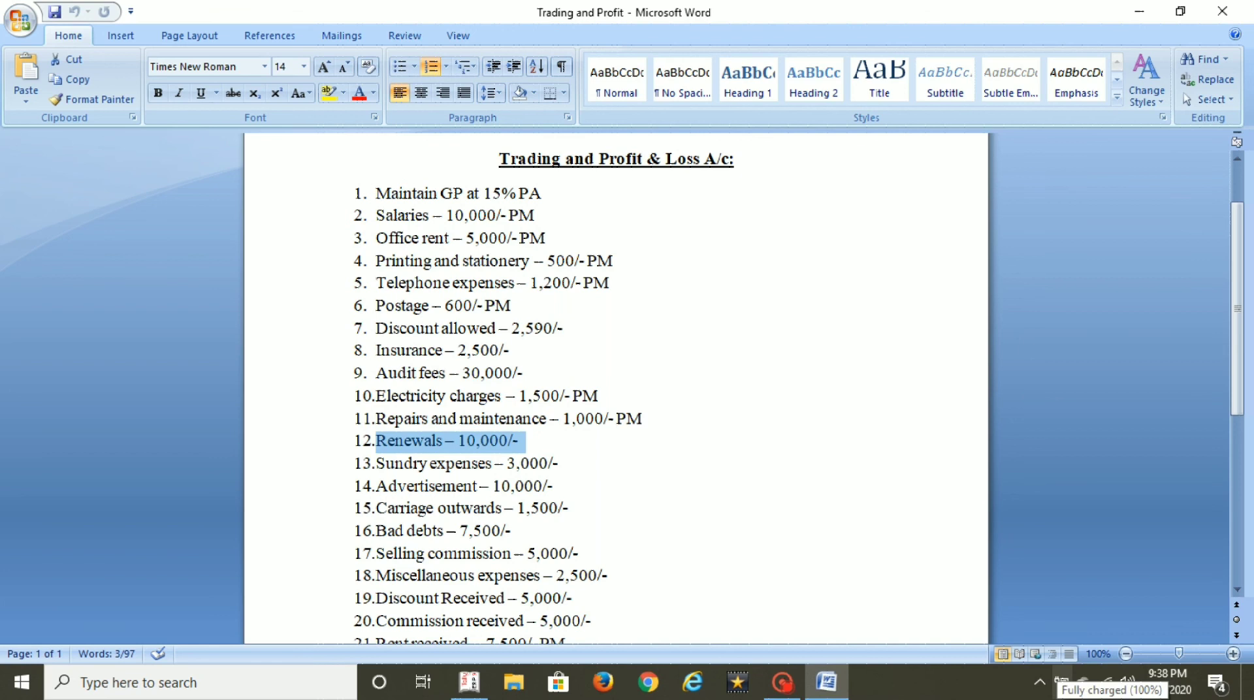
key("alt+Tab")
type("cas")
key("Return")
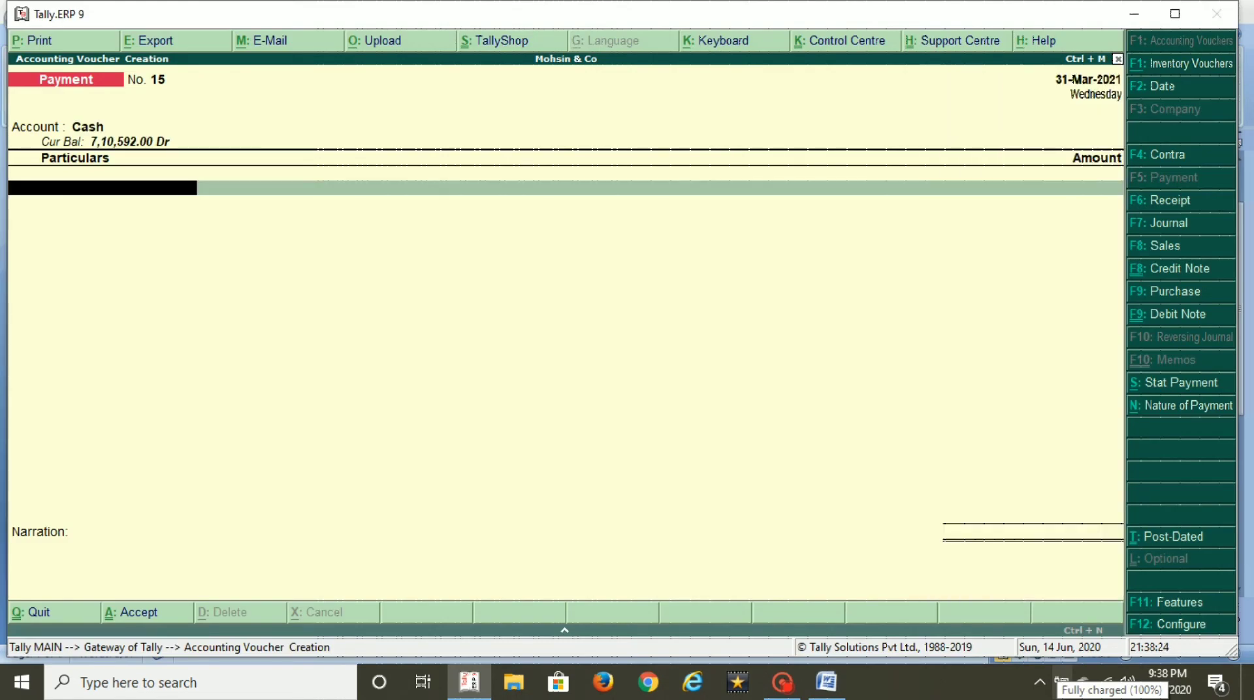
type("Ren")
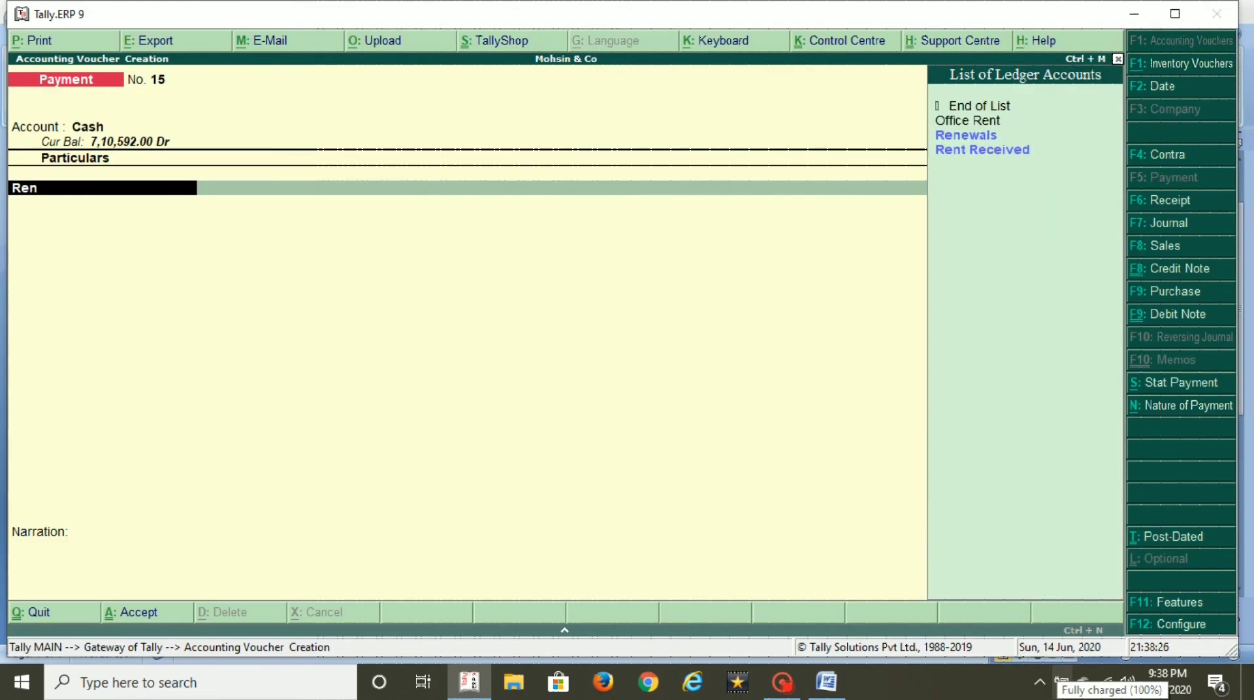
key("Return")
Step: Enter 10000 as the Renewals amount and save the voucher without a narration
type("10000")
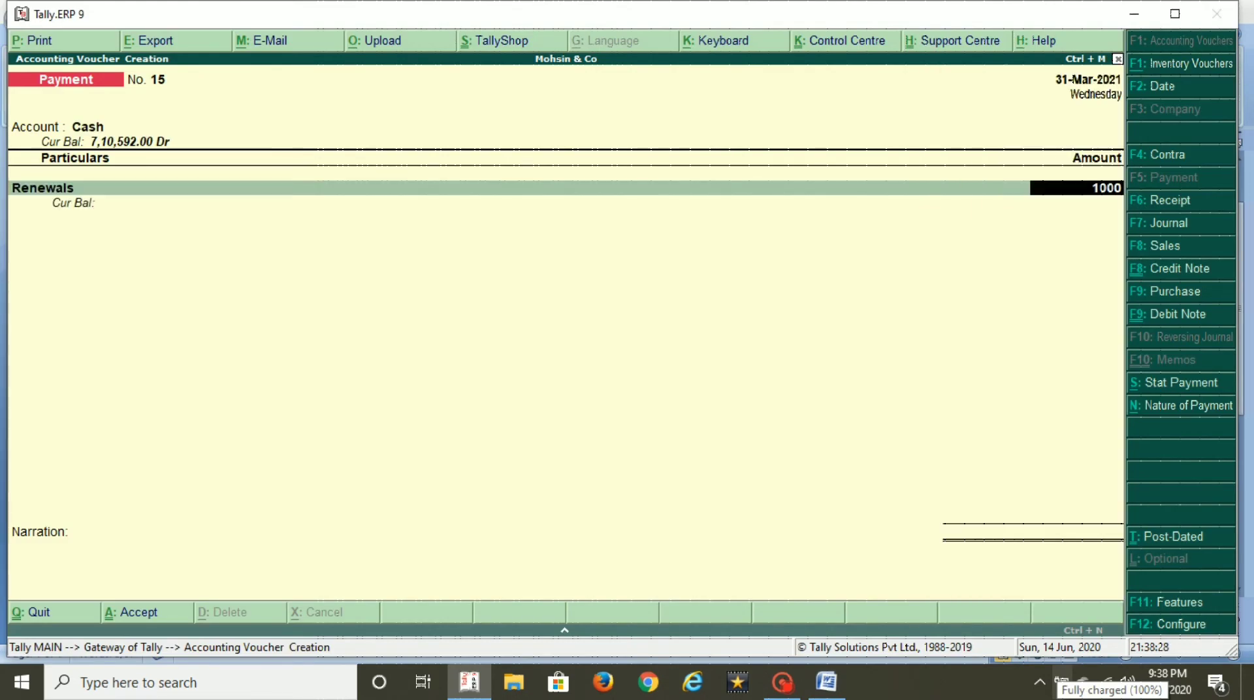
key("Return")
key("Return")
key("Return")
key("Return")
Step: Highlight the Sundry expenses entry in the Word list and start a Cash payment voucher in Tally with Sundry Expenses as the particulars
key("alt+Tab")
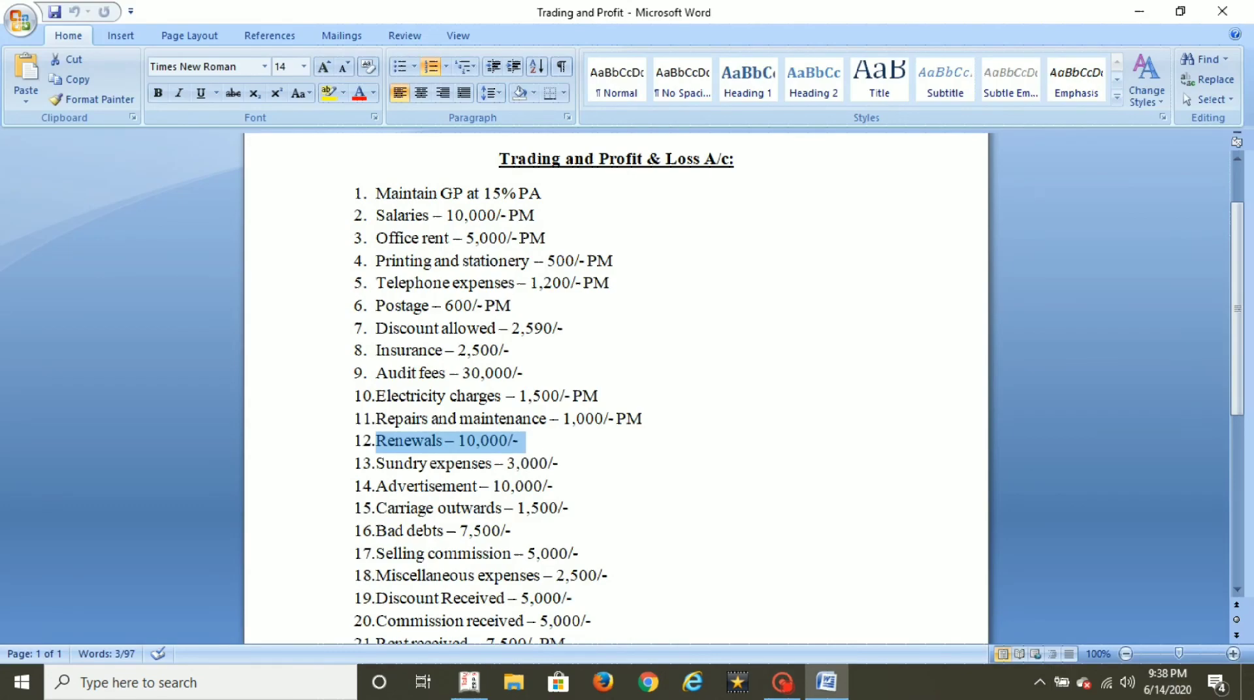
left_click_drag(378, 463, 561, 463)
key("alt+Tab")
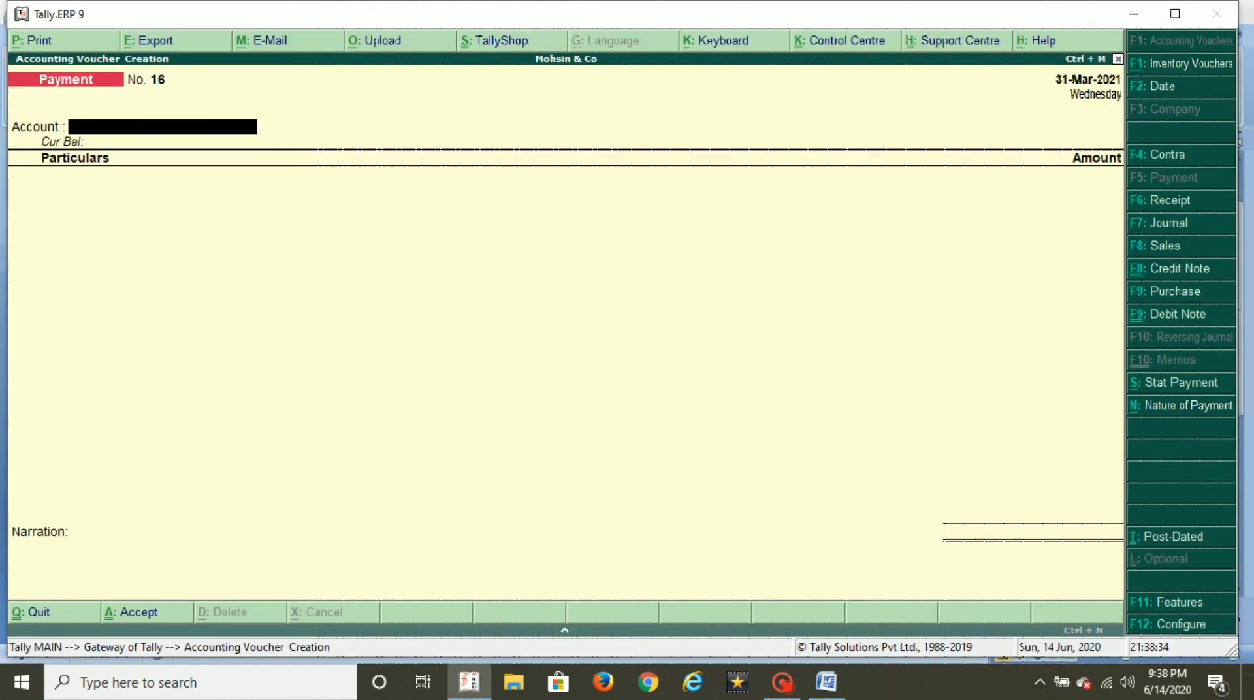
type("Cas")
key("Return")
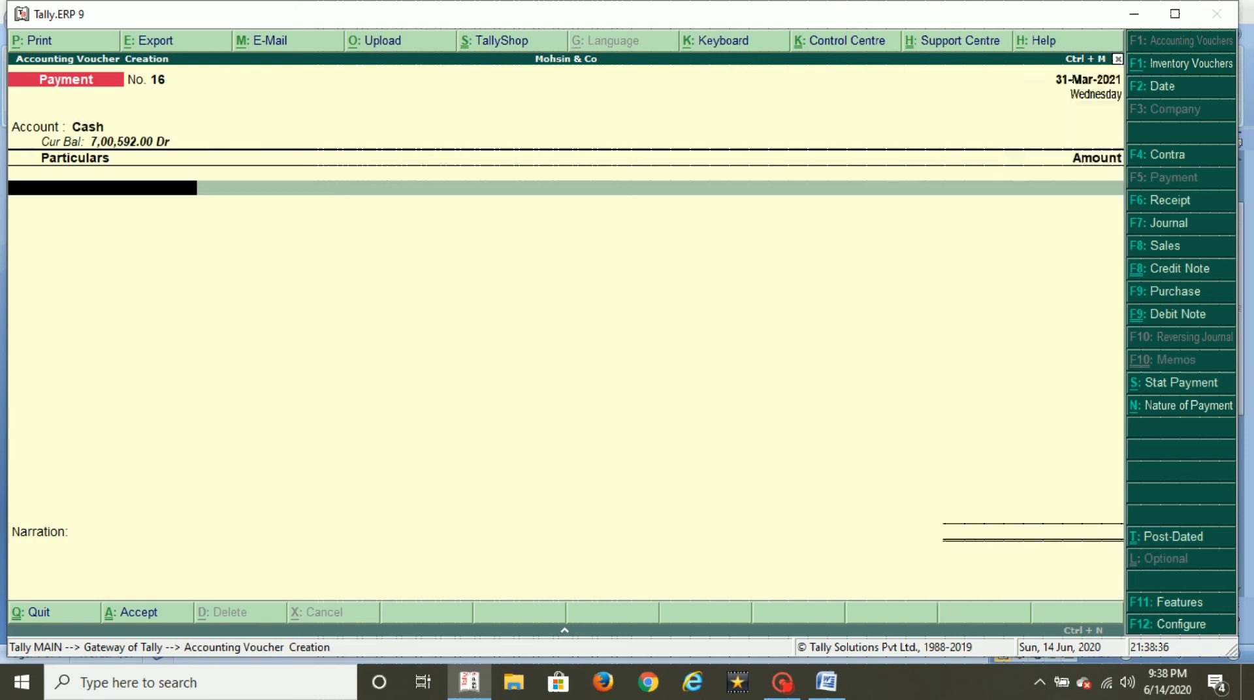
type("Sun")
key("Return")
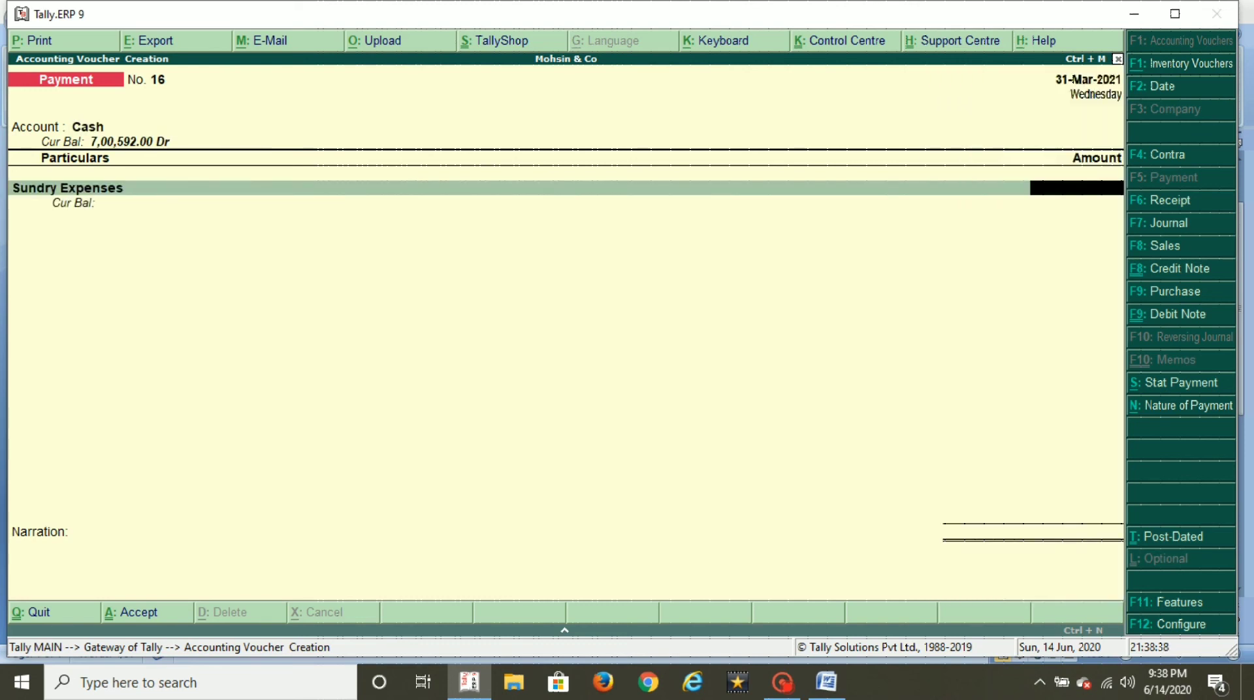
Step: Calculate the Sundry Expenses amount as 3000*12 in the built-in calculator and save the voucher at 36,000 without a narration
key("ctrl+n")
type("3000*12")
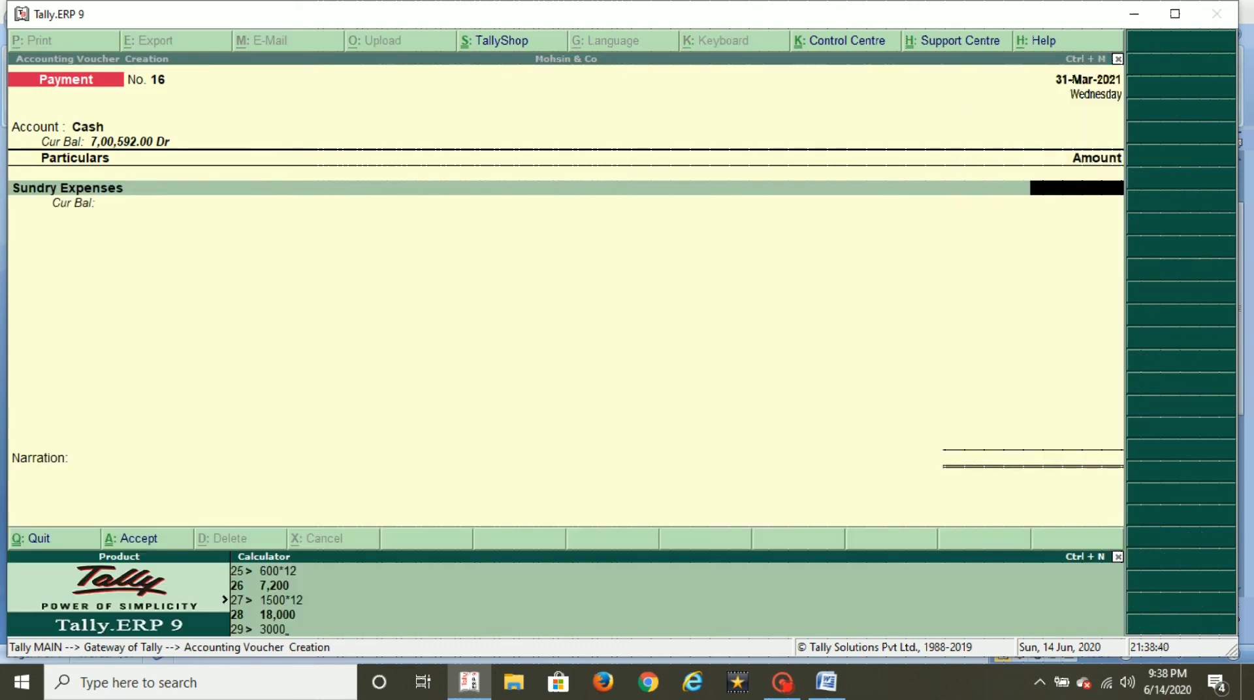
key("Return")
key("Return")
key("Return")
key("Return")
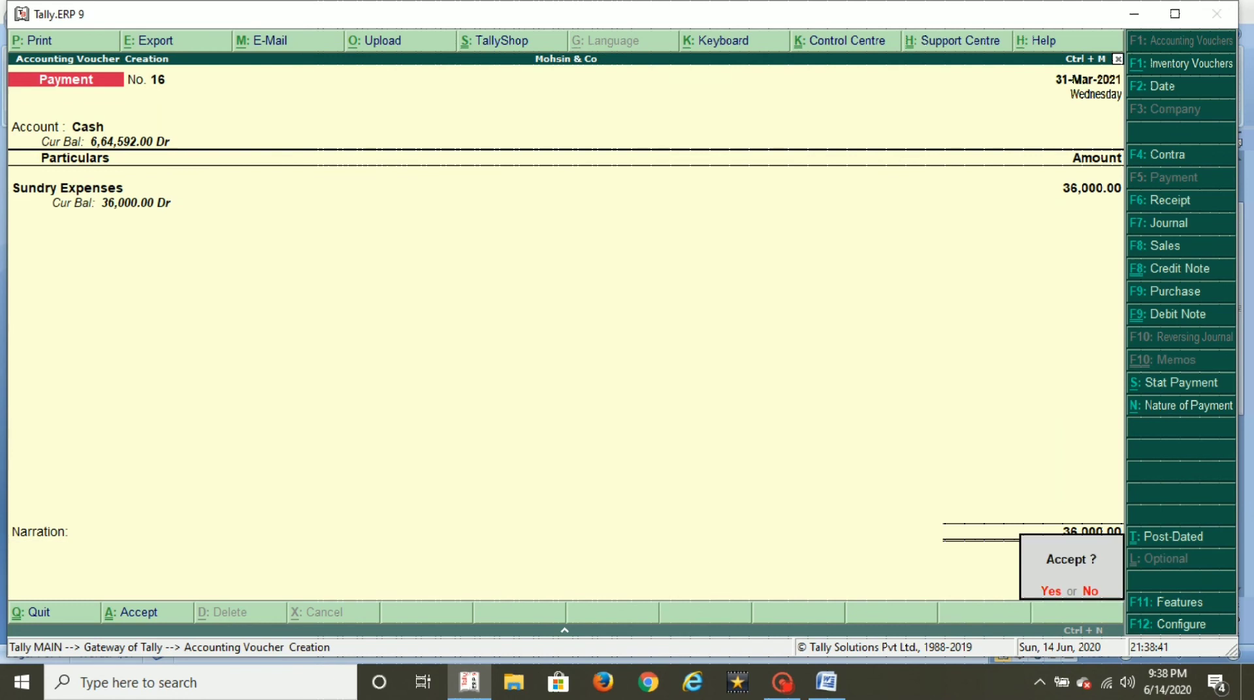
Step: Highlight the Advertisement entry in the Word list and start a Cash payment voucher in Tally with Advertisement as the particulars
key("alt+Tab")
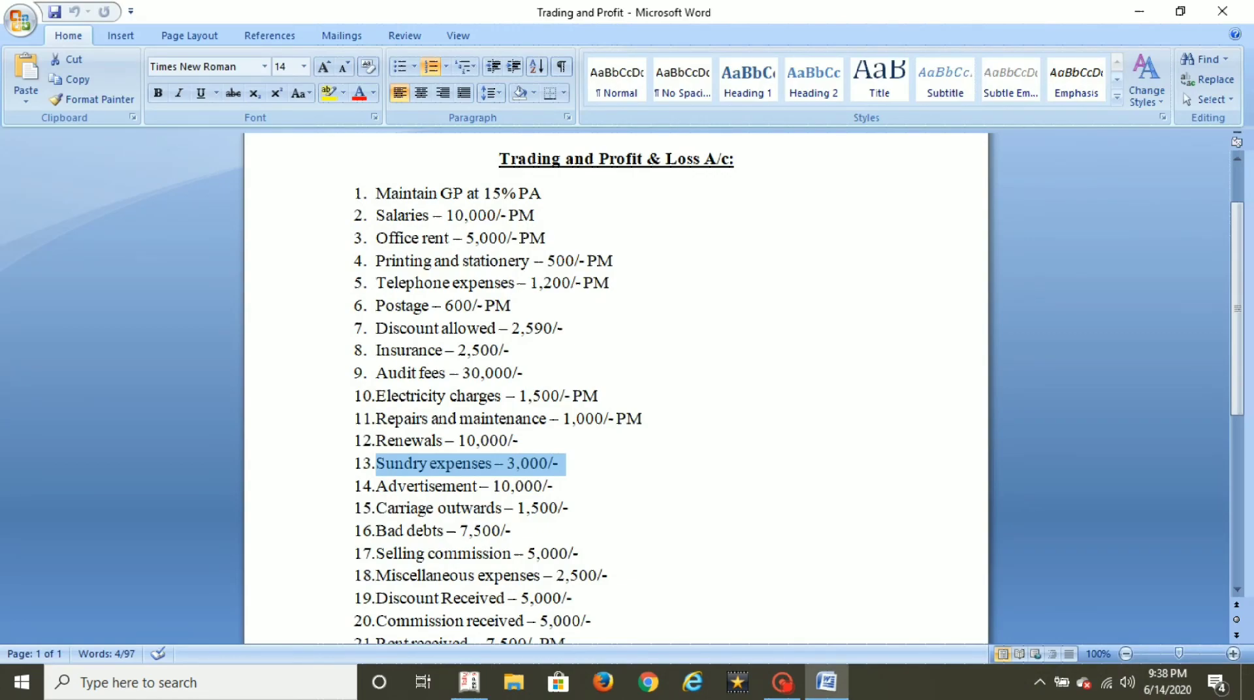
scroll(616, 385, "down", 2)
left_click_drag(378, 355, 560, 350)
key("alt+Tab")
type("Cas")
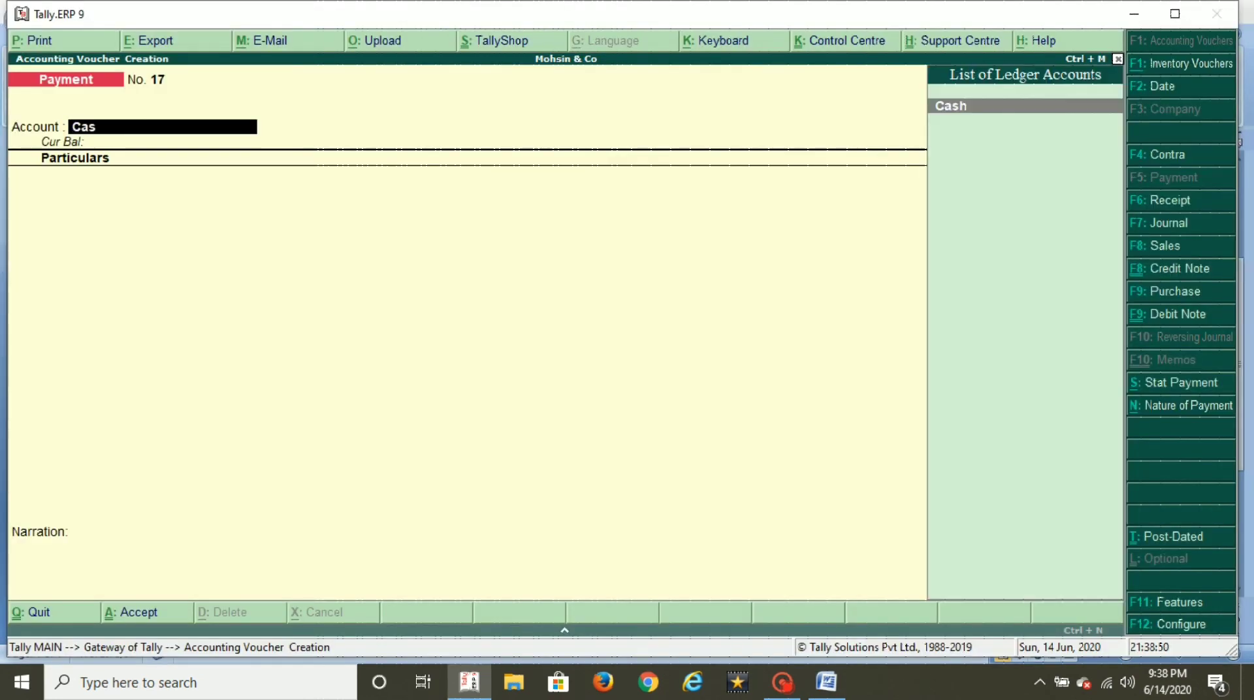
key("Return")
type("Adve")
key("Return")
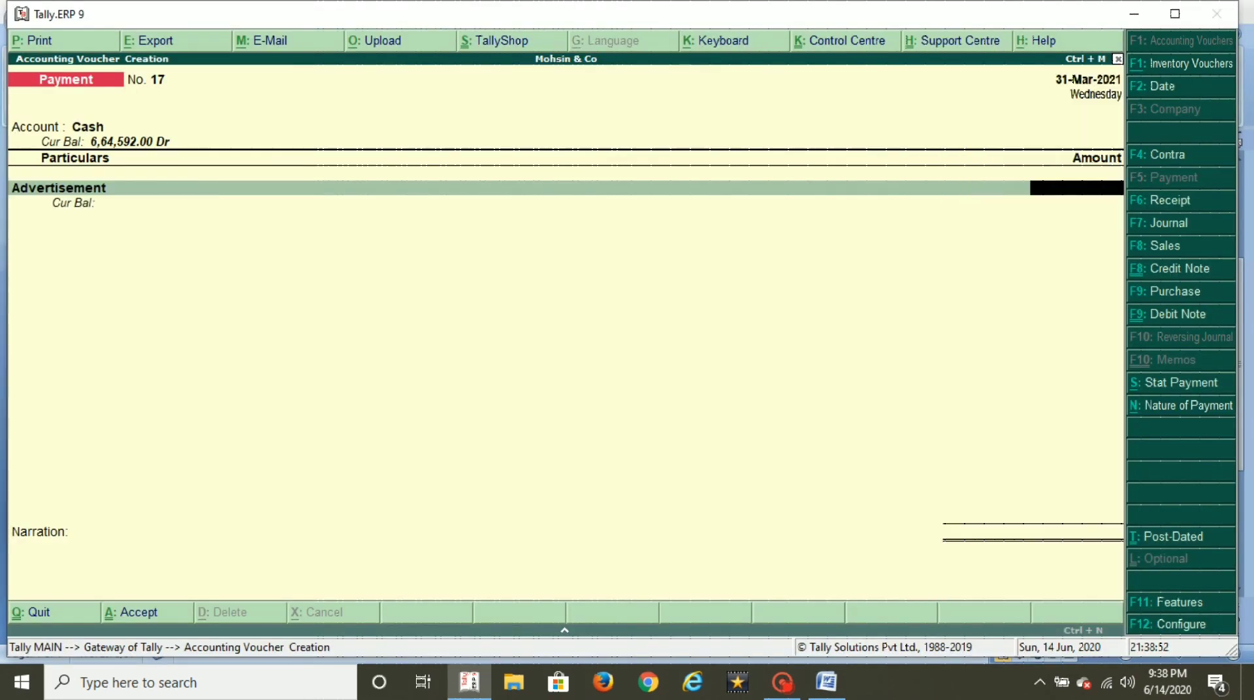
Step: Enter 10,000 as the Advertisement amount and save the voucher without a narration
type("10,000")
key("Return")
key("Return")
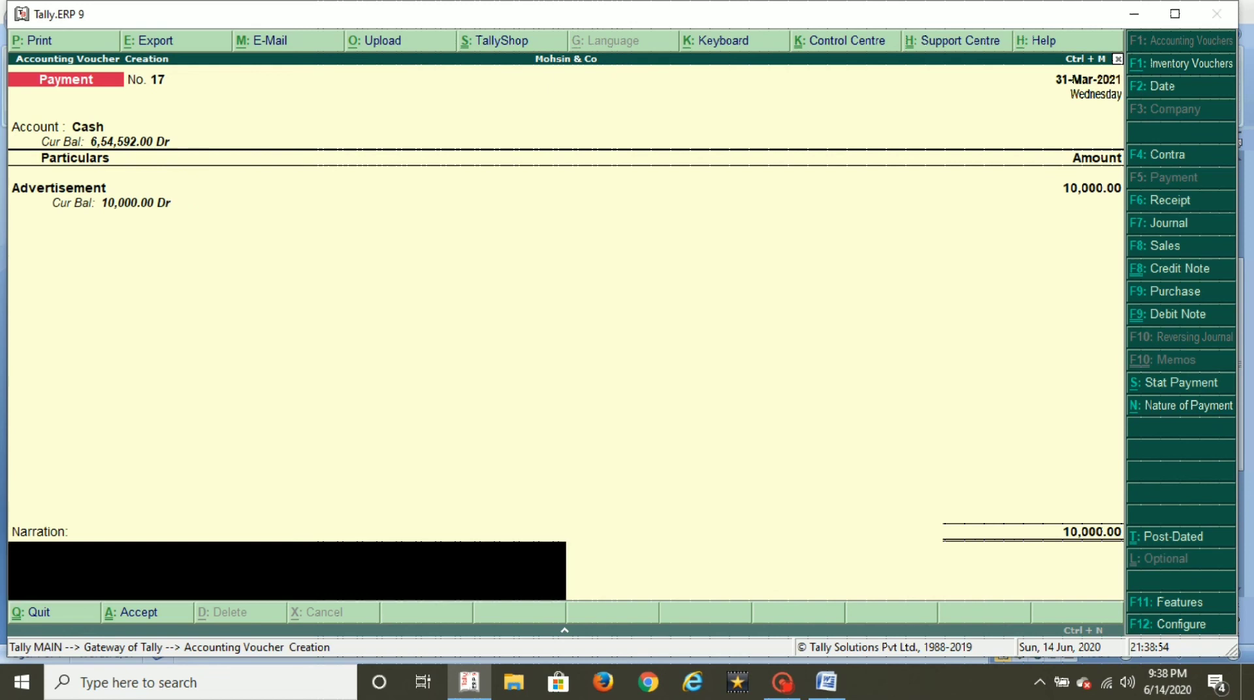
key("Return")
Step: Highlight the Carriage outwards entry in the Word list and start a Cash payment voucher in Tally with Carriage Outwards as the particulars
key("alt+Tab")
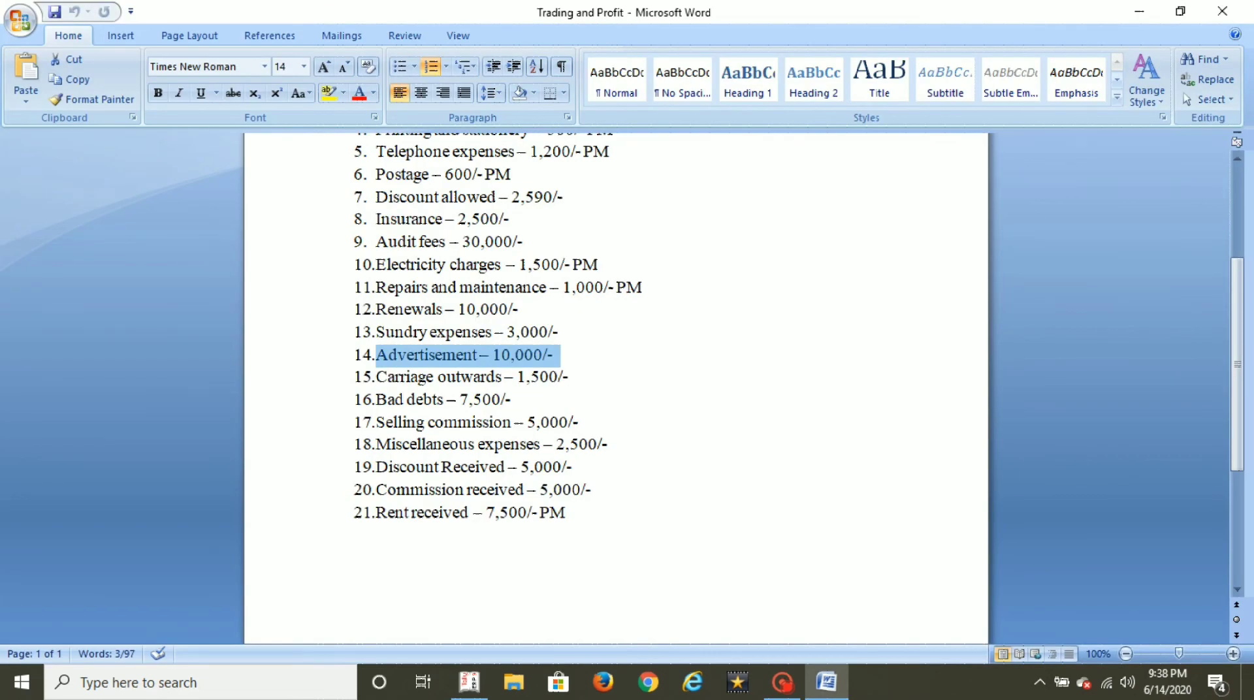
left_click_drag(376, 377, 579, 379)
key("alt+Tab")
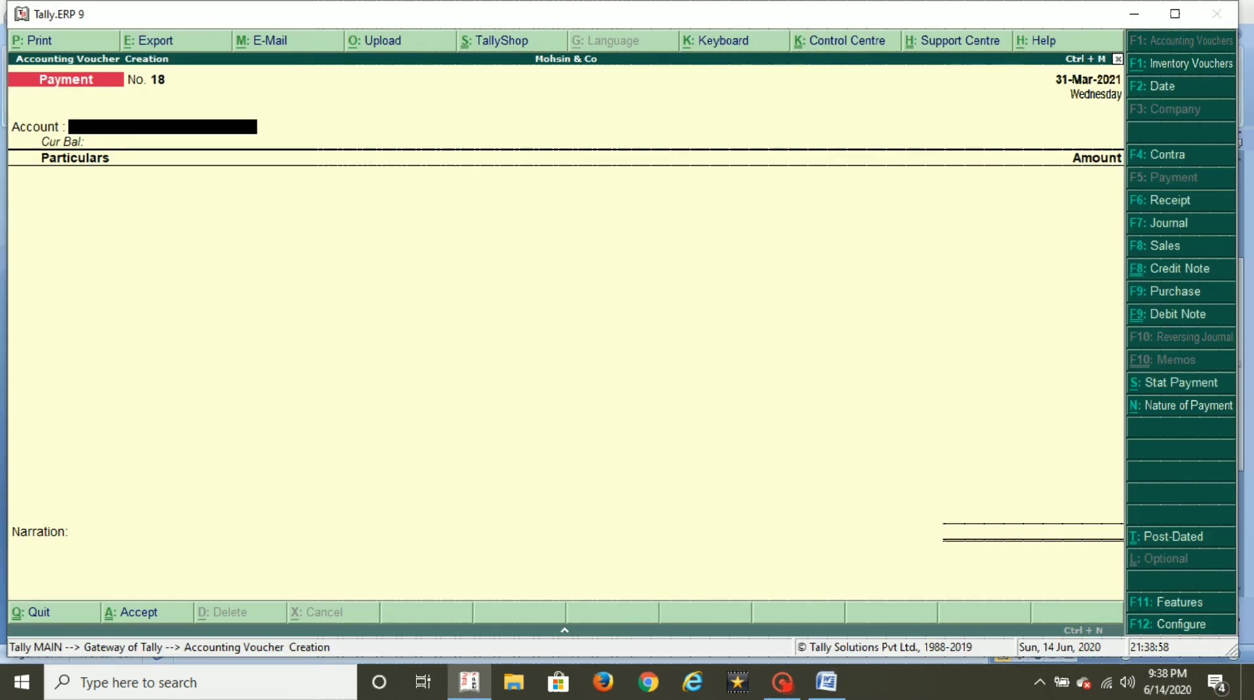
type("Ca")
key("Return")
type("Carr")
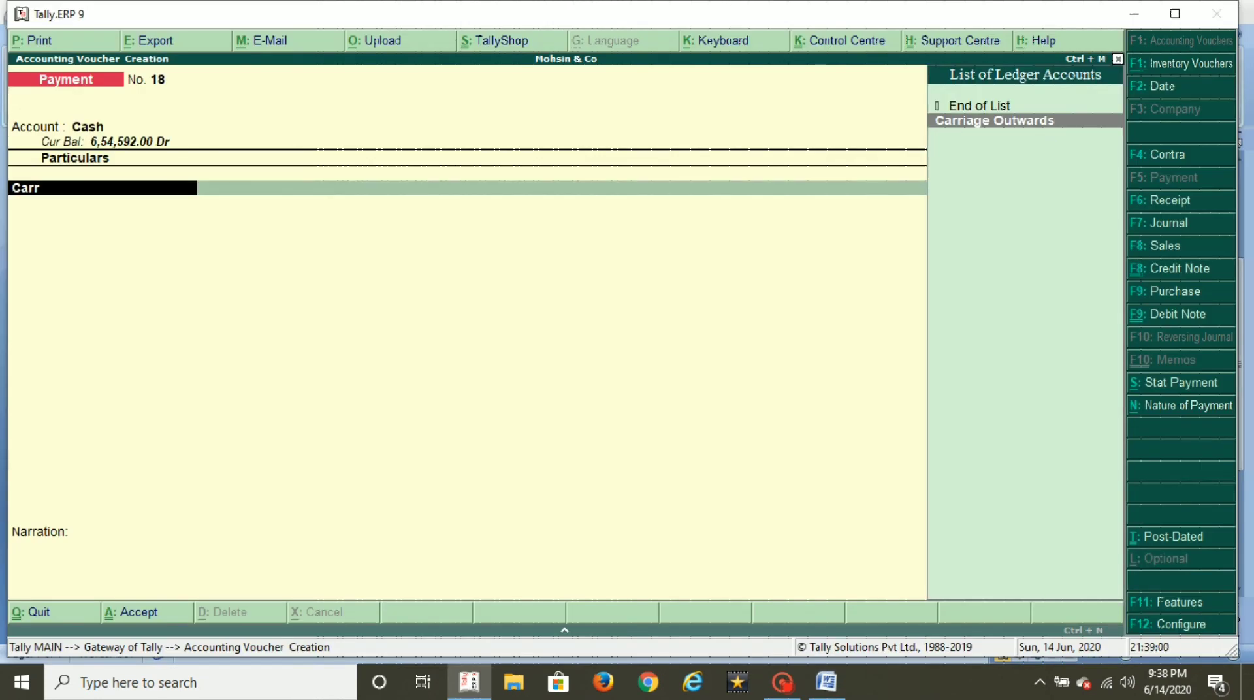
key("Return")
Step: Calculate the Carriage Outwards amount as 1500*12 in the built-in calculator and save the voucher at 18,000 without a narration
key("ctrl+n")
type("1500*12")
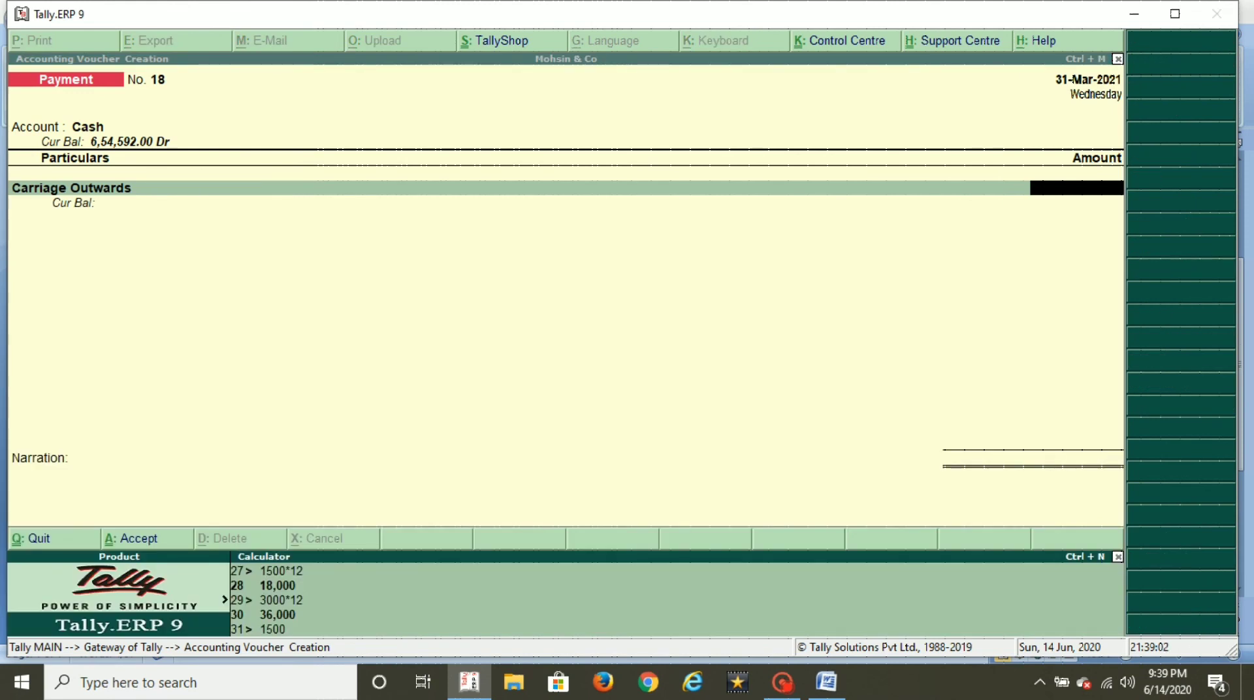
key("Return")
key("Return")
key("Return")
key("Return")
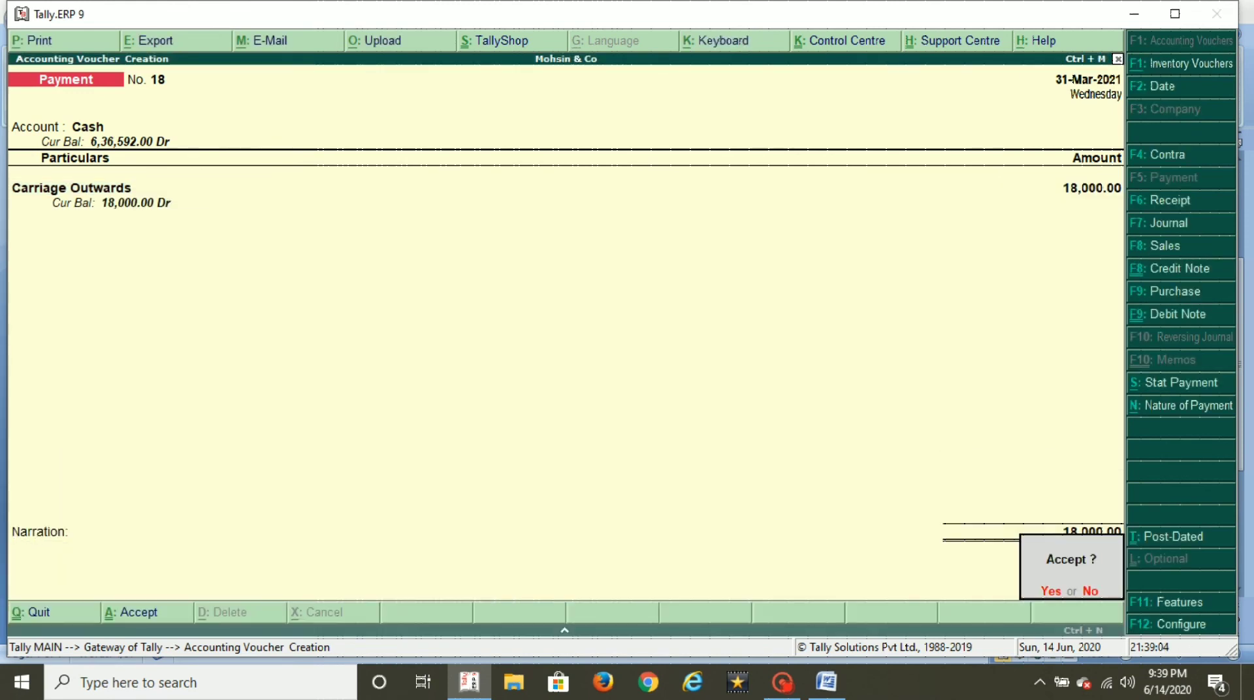
Step: Highlight the Bad debts entry in the Word list and record a Cash payment voucher in Tally for Bad Debts of 7,500
key("alt+Tab")
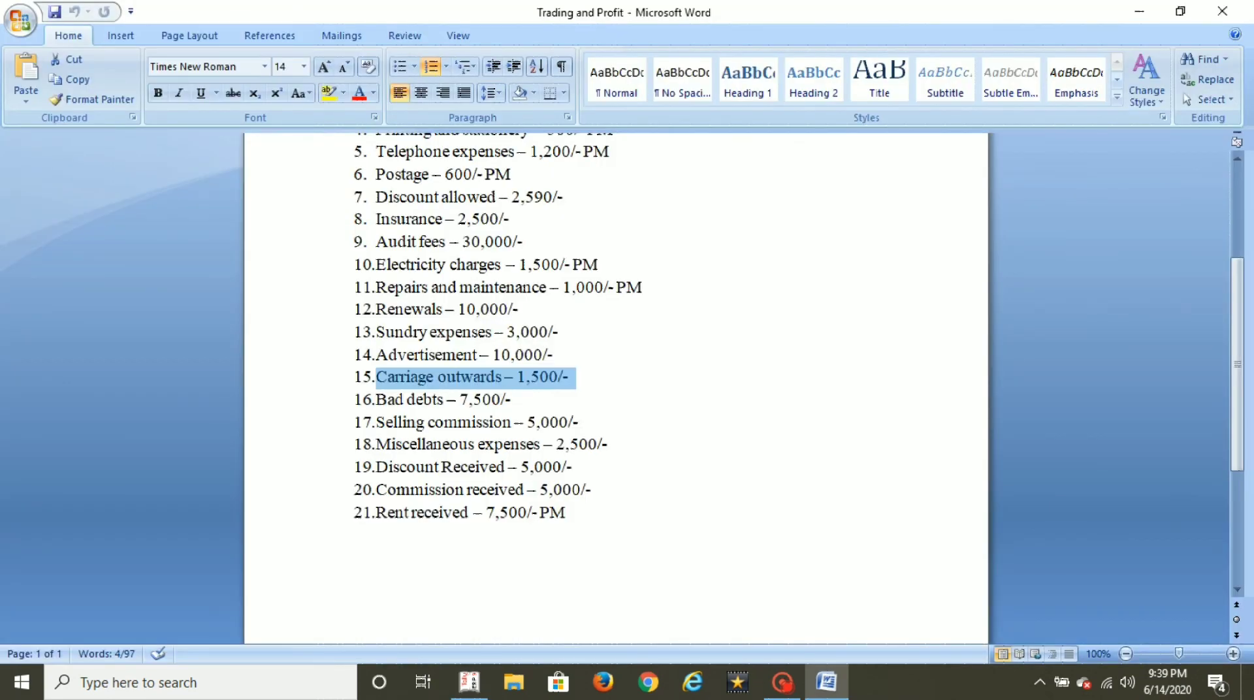
left_click_drag(376, 399, 513, 400)
key("alt+Tab")
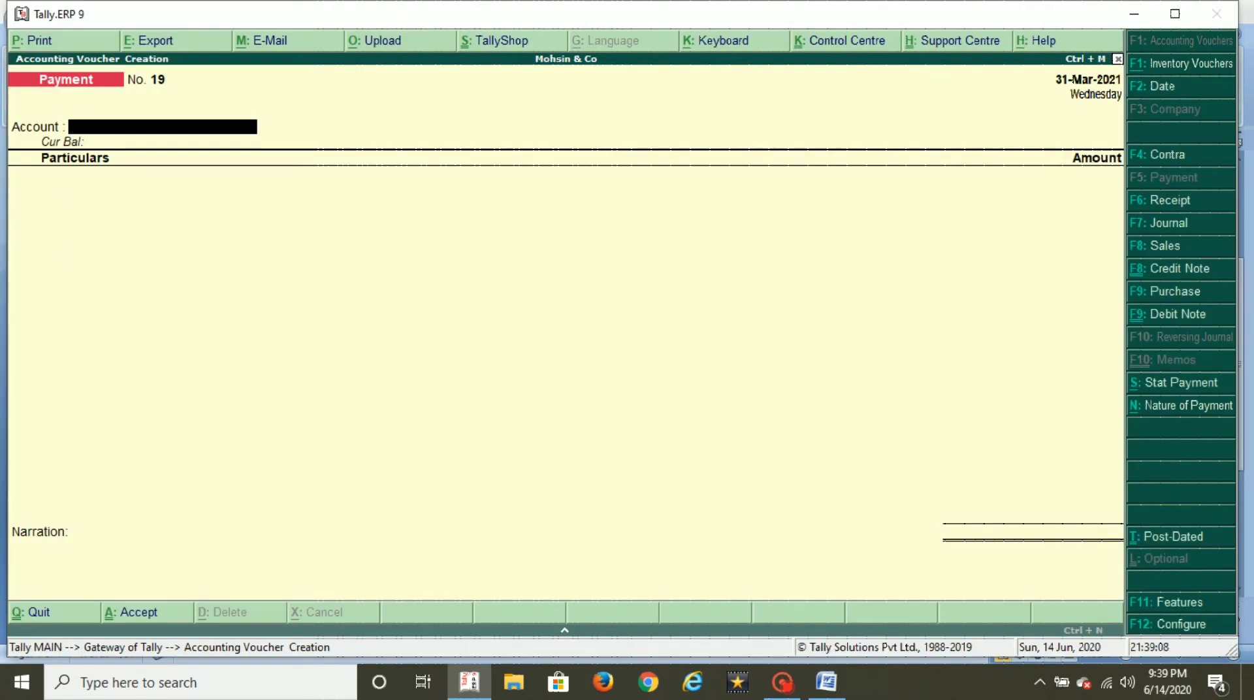
type("Ca")
key("Return")
type("Bad")
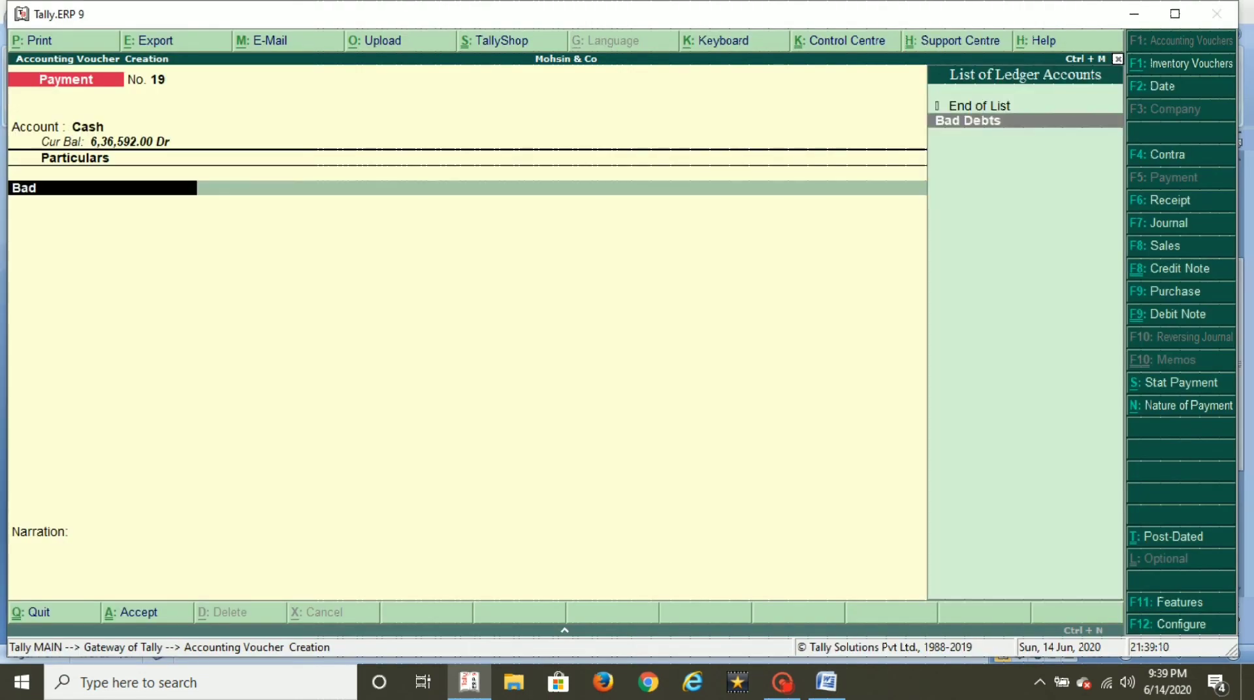
key("Return")
type("750")
key("Return")
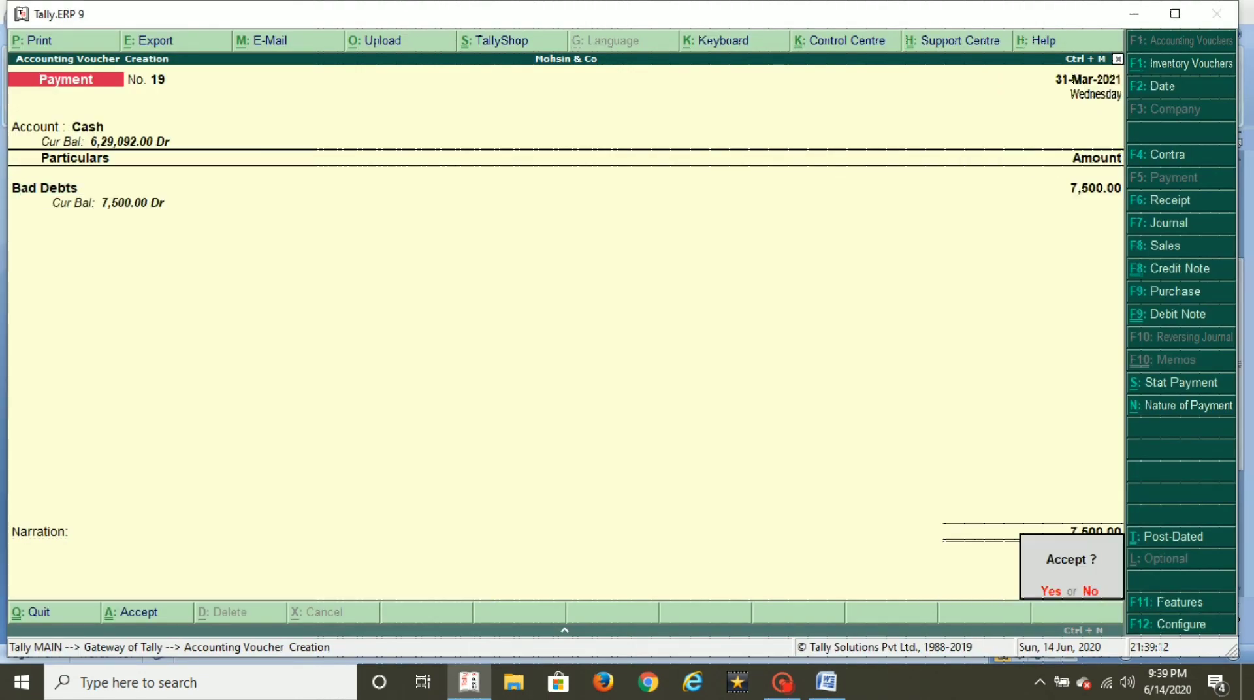
Step: Highlight the Selling commission entry in the Word list and start a Cash payment voucher in Tally with Selling Commission as the particulars
key("alt+Tab")
left_click_drag(377, 422, 604, 421)
key("alt+Tab")
type("Cas")
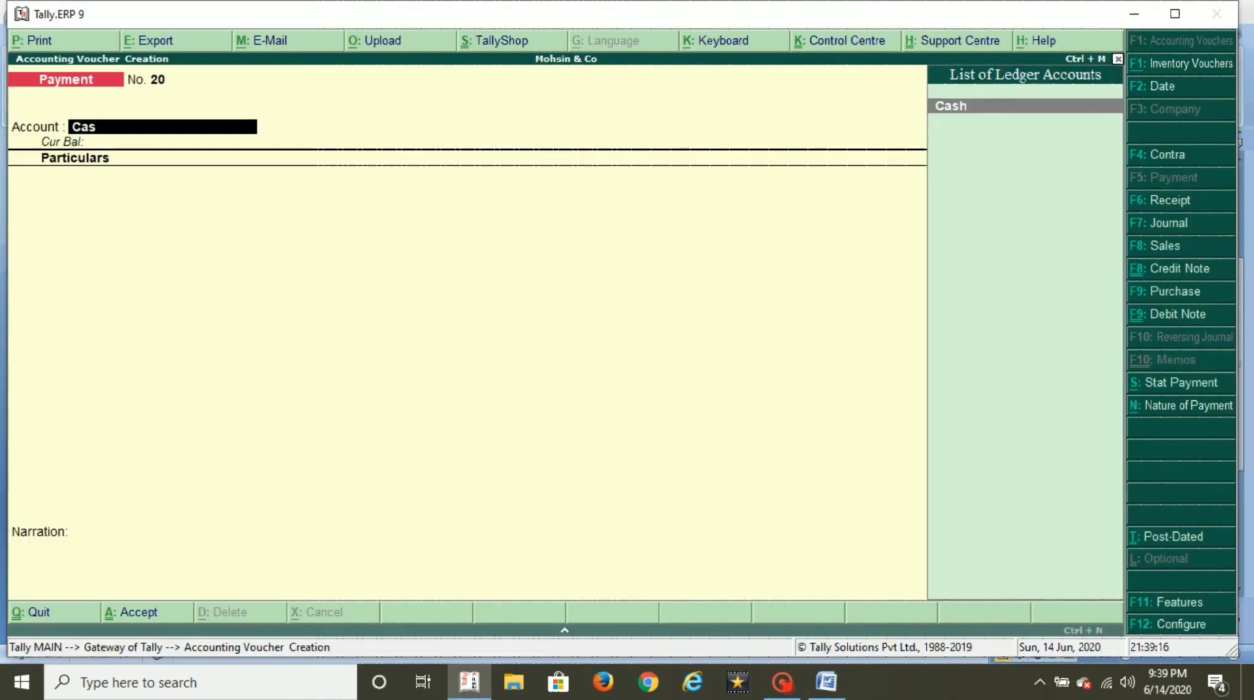
key("Return")
type("Sell")
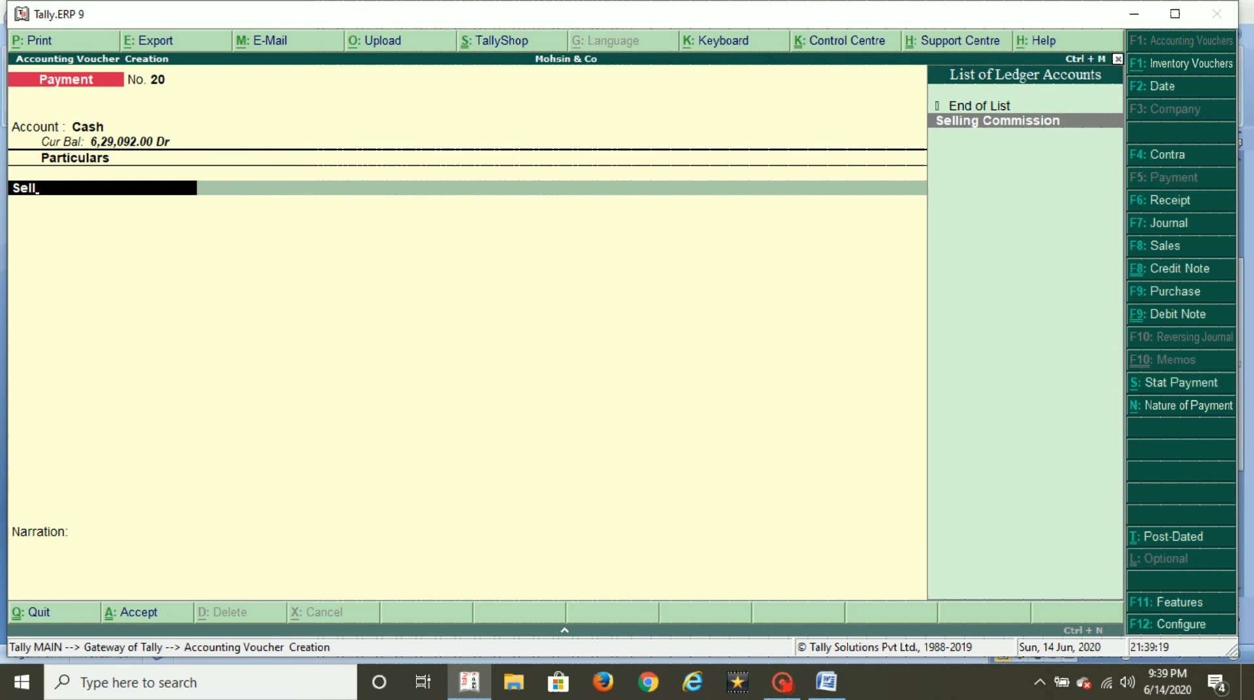
Step: Recheck the listed figure in Word, calculate the Selling Commission amount in Tally as 5000*12, and save the voucher without a narration
key("alt+Tab")
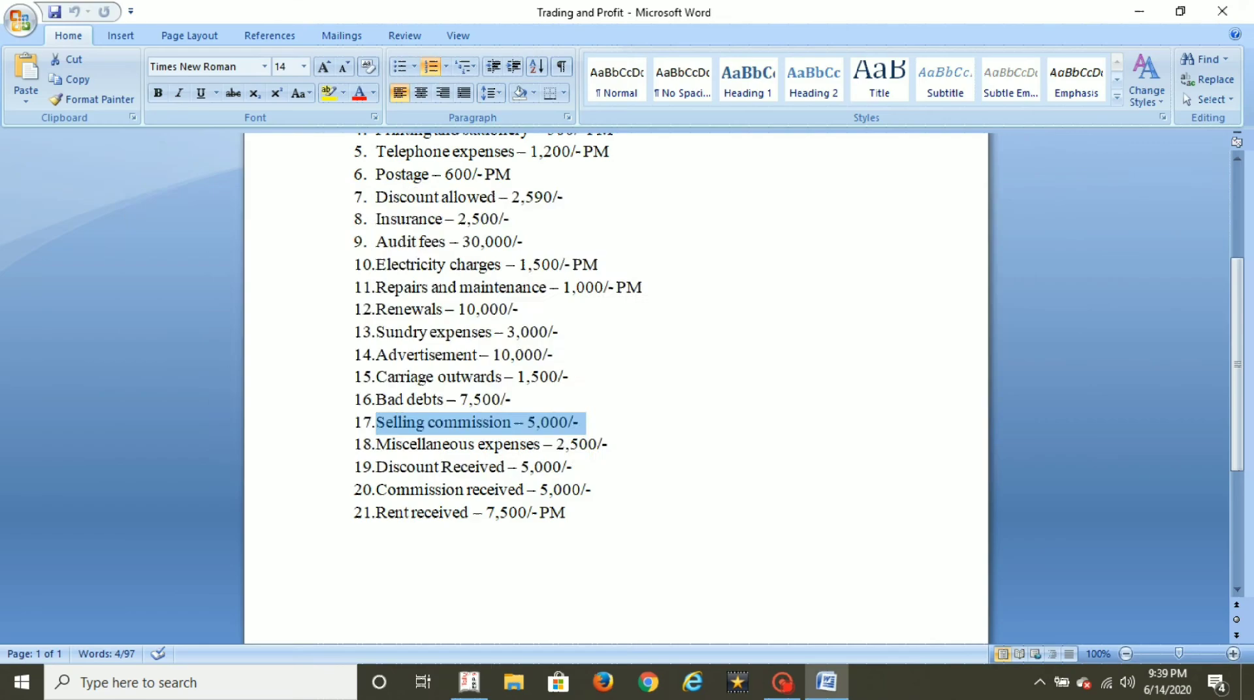
key("alt+Tab")
key("ctrl+n")
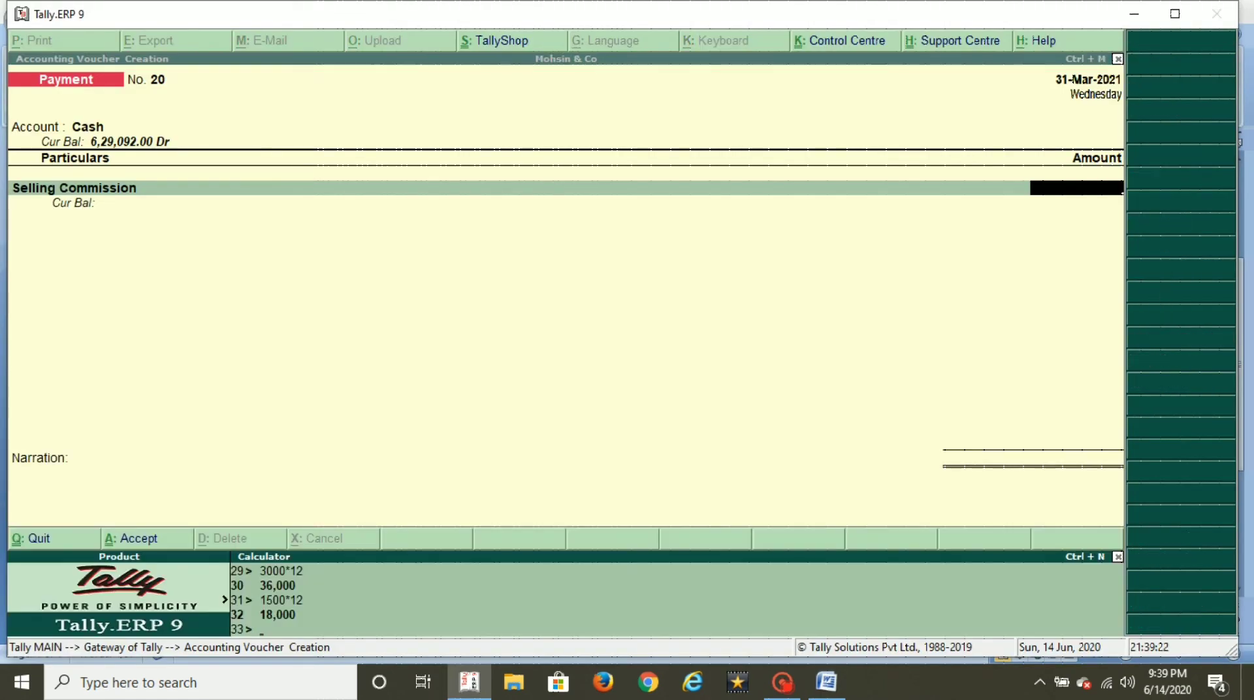
type("5000*12")
key("Return")
key("Return")
key("Return")
Step: Highlight the Miscellaneous expenses entry in the Word list and start a Cash payment voucher in Tally with Miscellaneous Expenses as the particulars
key("alt+Tab")
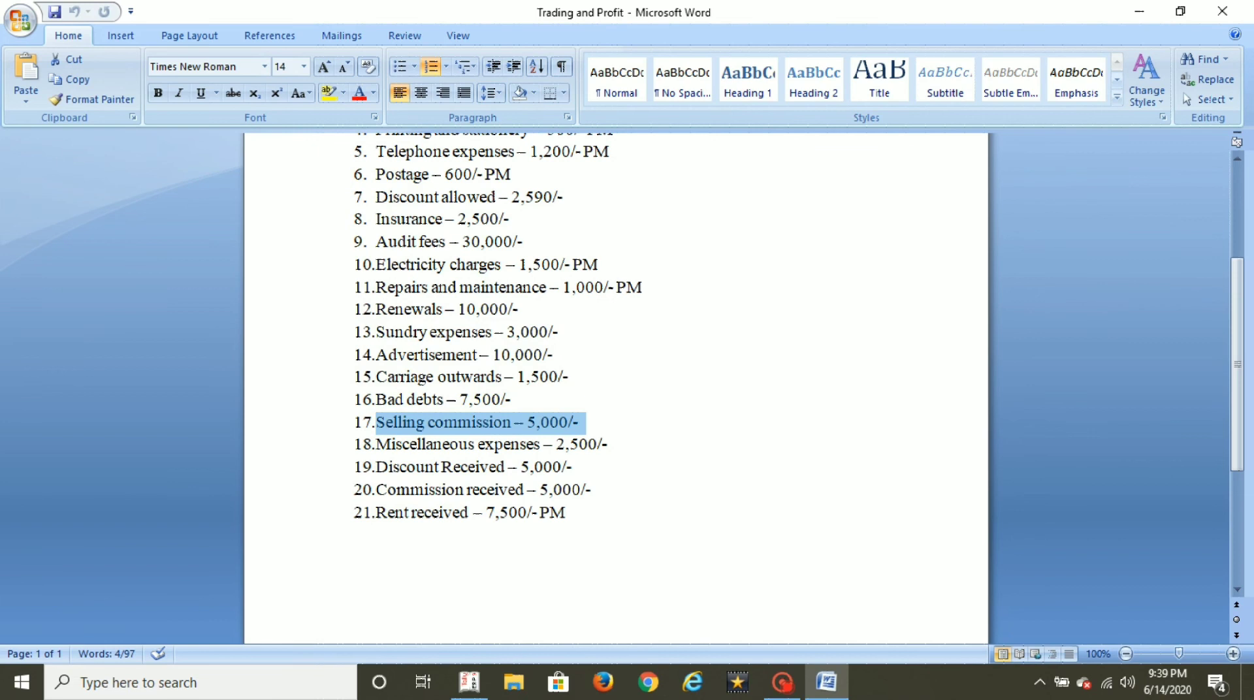
left_click_drag(378, 444, 630, 443)
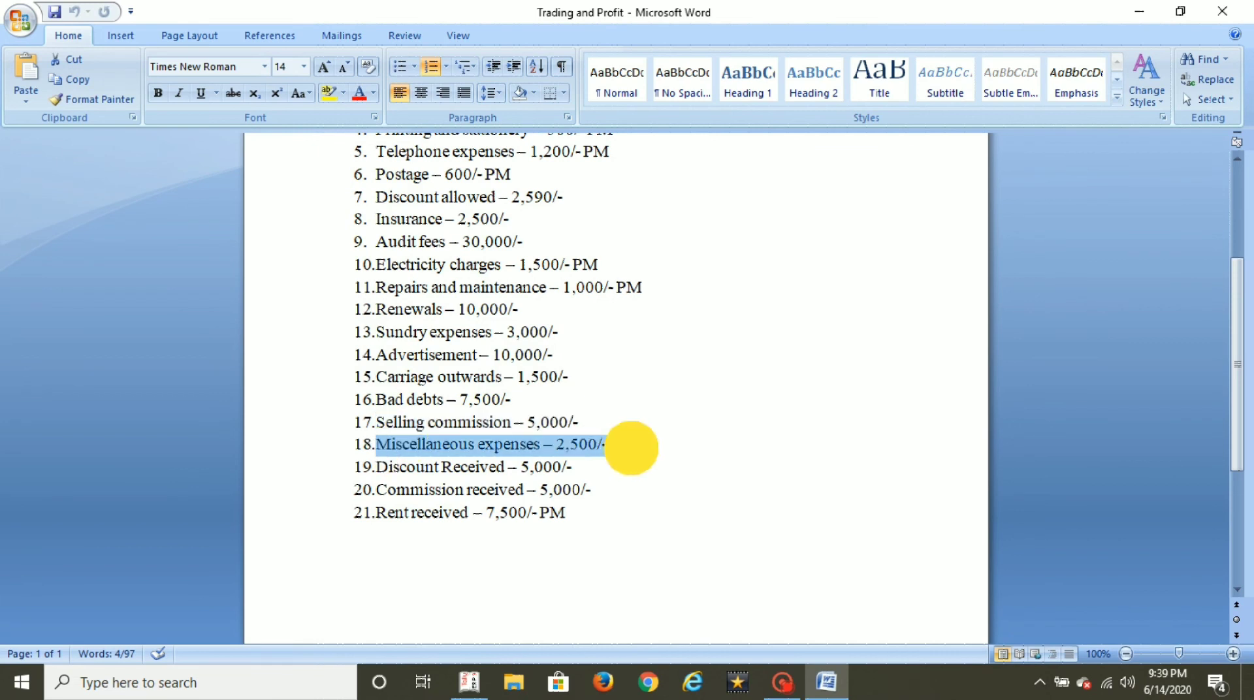
key("alt+Tab")
type("ca")
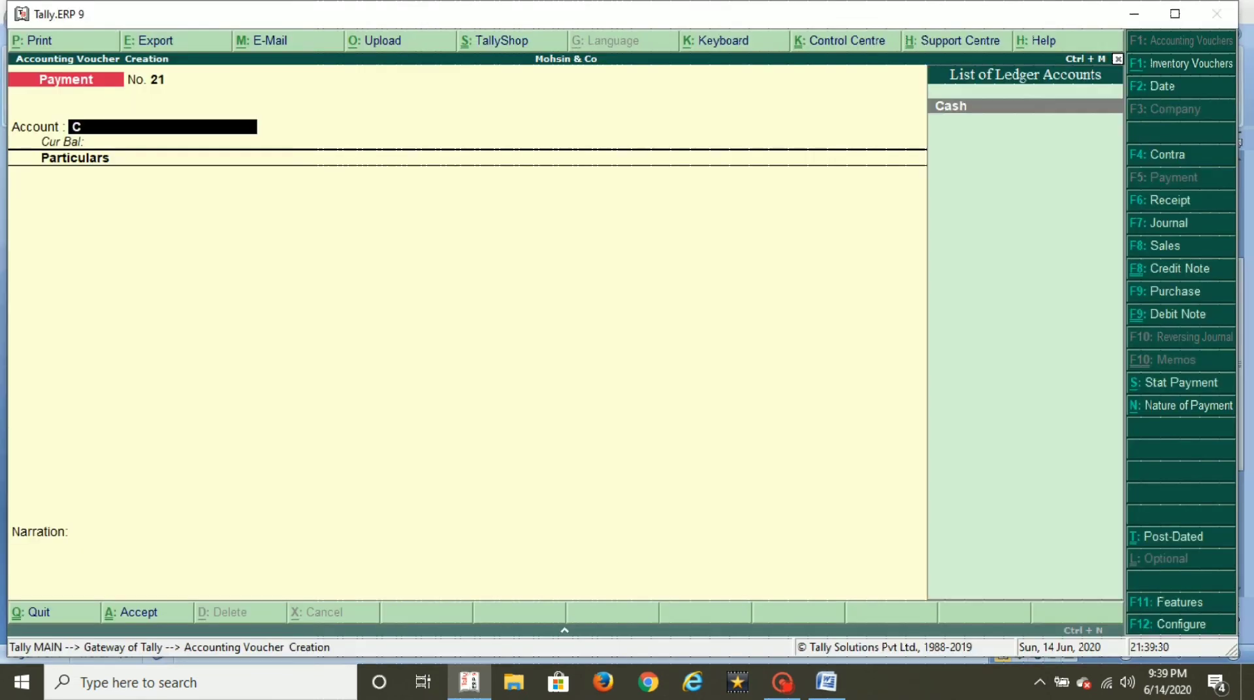
key("Return")
type("Mis")
key("Return")
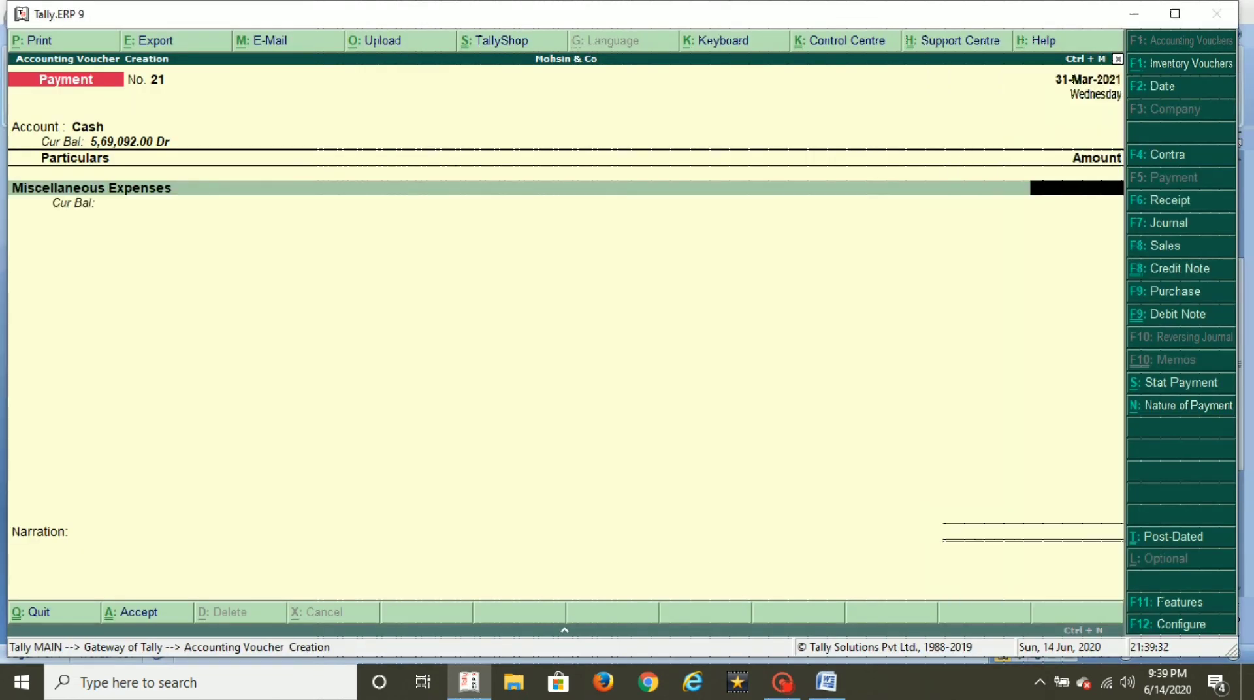
Step: Recheck the listed figure in Word, calculate the Miscellaneous Expenses amount in Tally as 2500*12, and save the voucher at 30,000 without a narration
key("alt+Tab")
key("alt+Tab")
type("2")
key("ctrl+n")
type("2500")
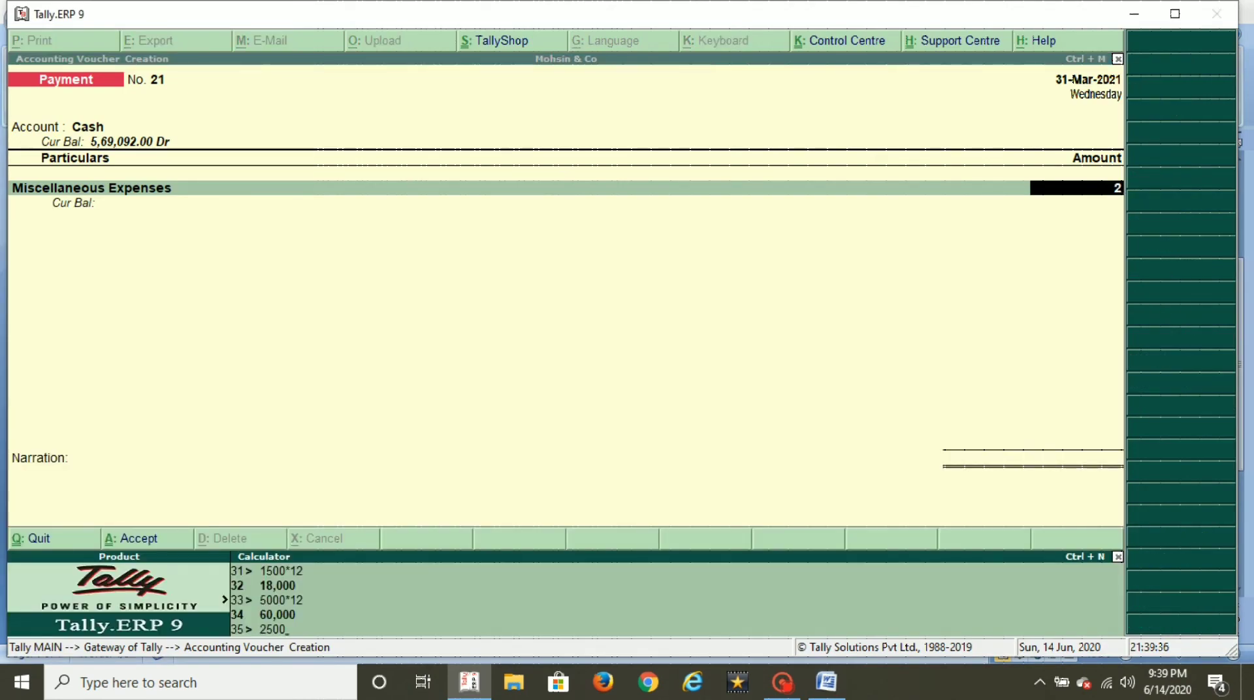
type("*12")
key("Return")
key("Return")
key("Return")
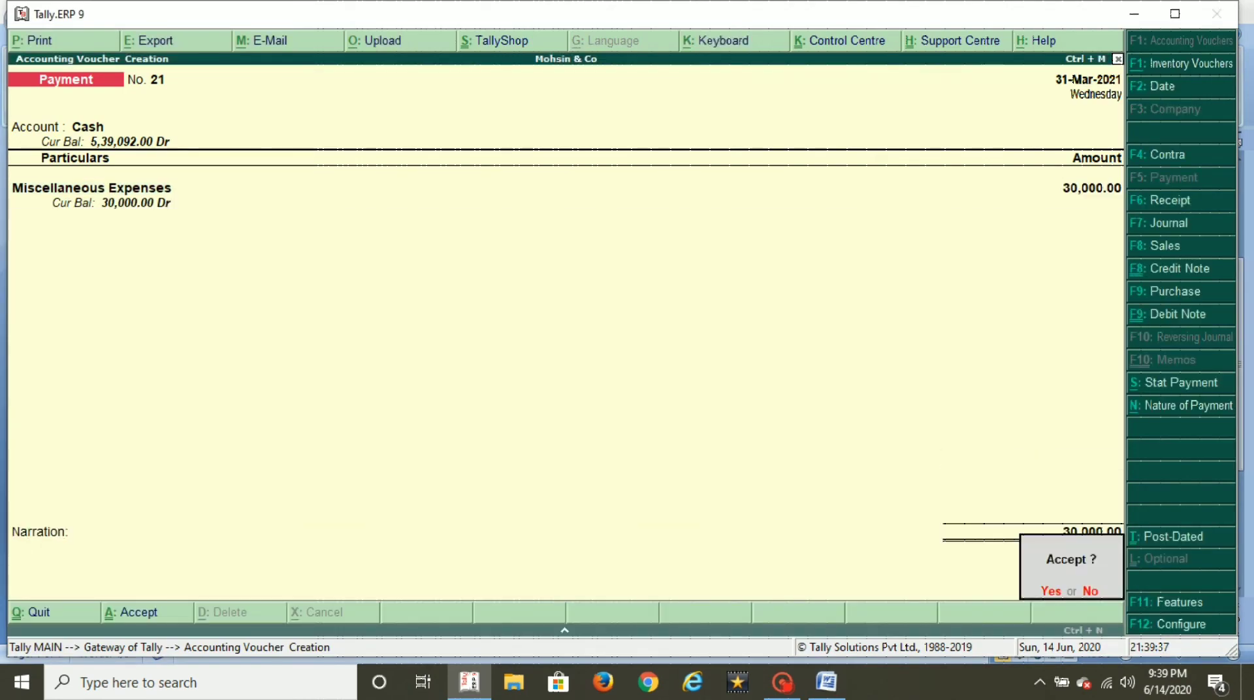
Step: Highlight the Discount Received entry in the Word list and start a receipt voucher in Tally with Cash as the account
key("alt+Tab")
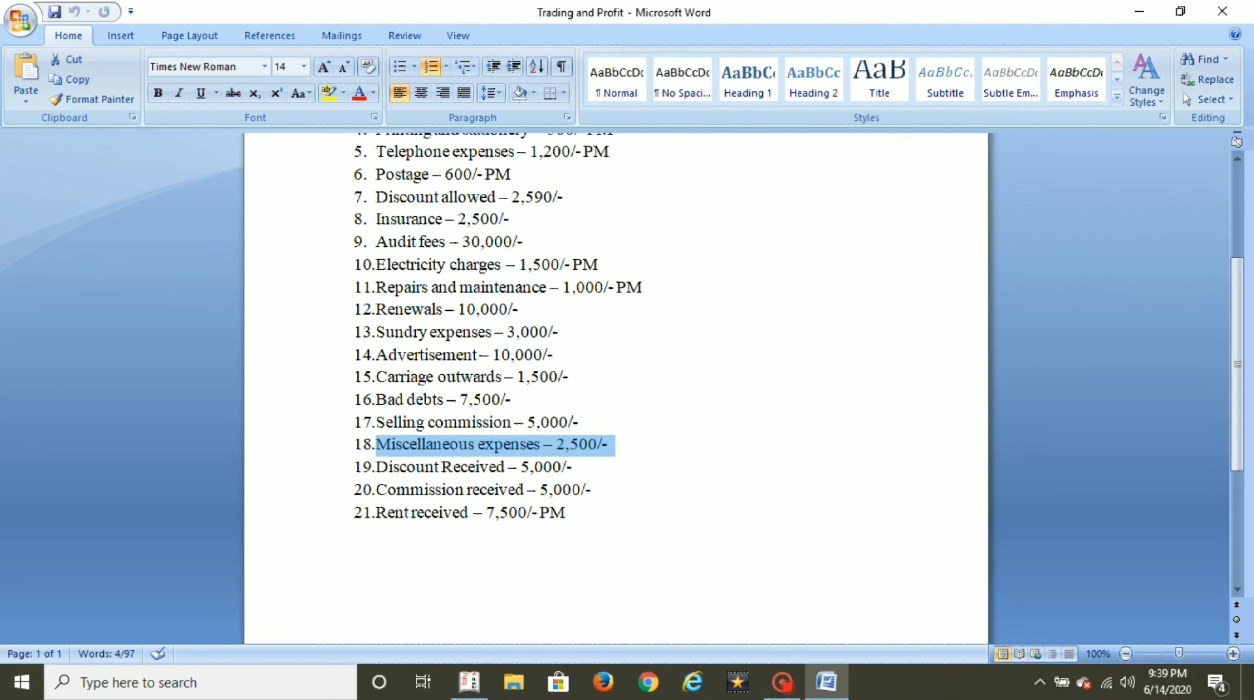
left_click_drag(383, 476, 587, 471)
key("alt+Tab")
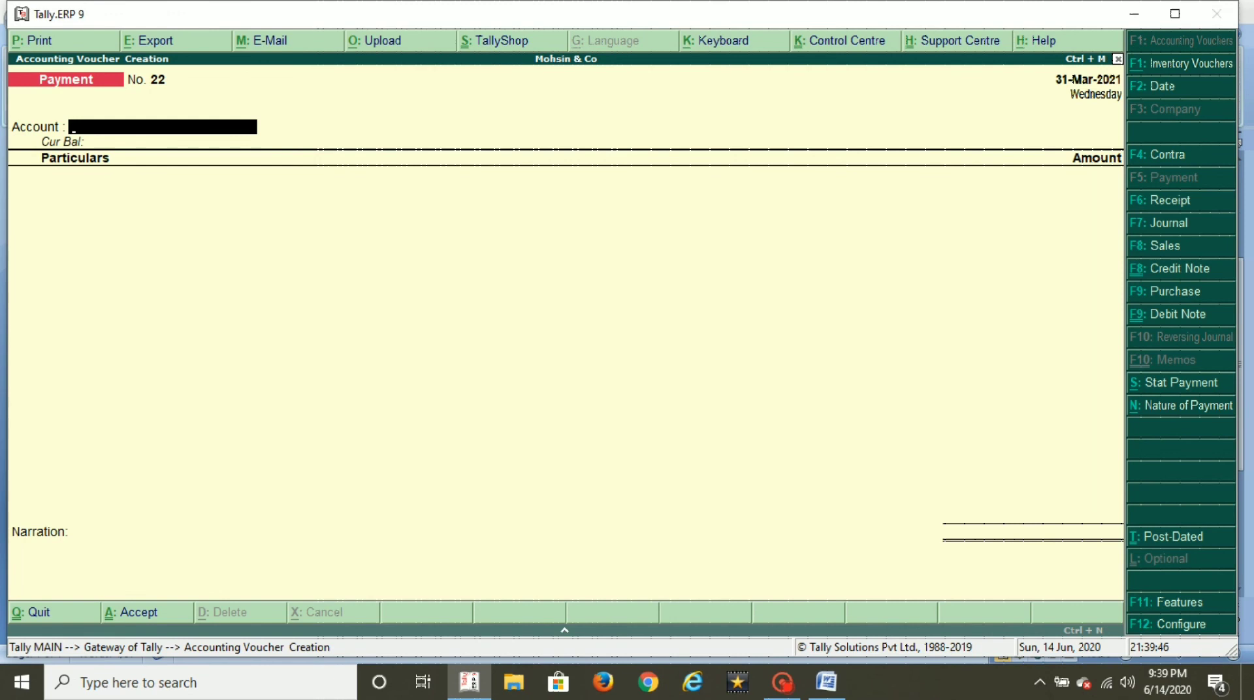
key("F6")
type("Cas")
key("Return")
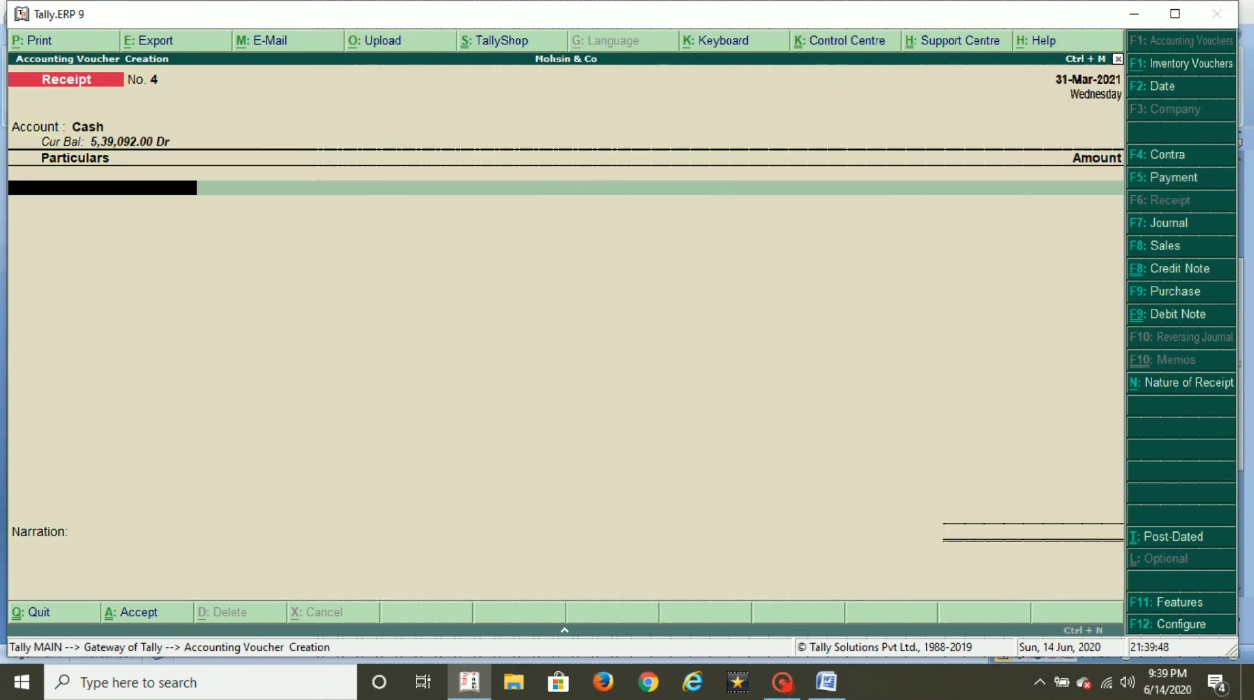
Step: Create a new ledger named Discount Rec under Indirect Incomes from the receipt voucher's particulars
key("alt+c")
type("Dis")
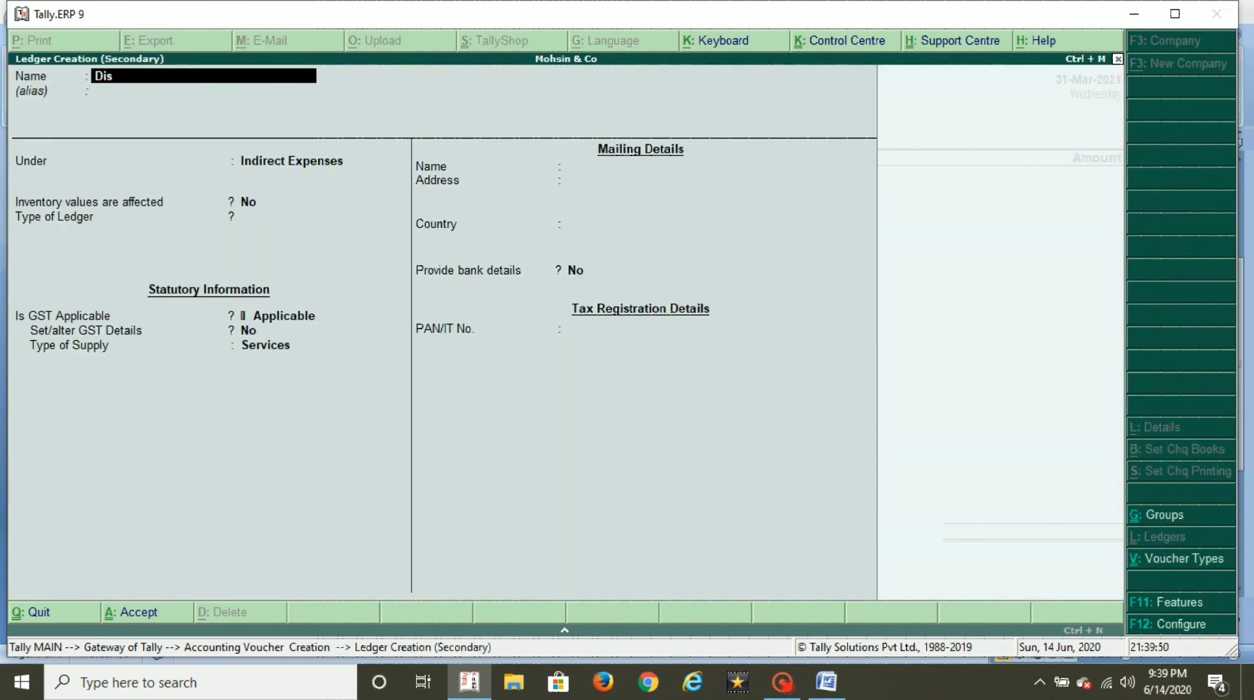
type("count Rec")
key("Return")
key("Return")
key("Down")
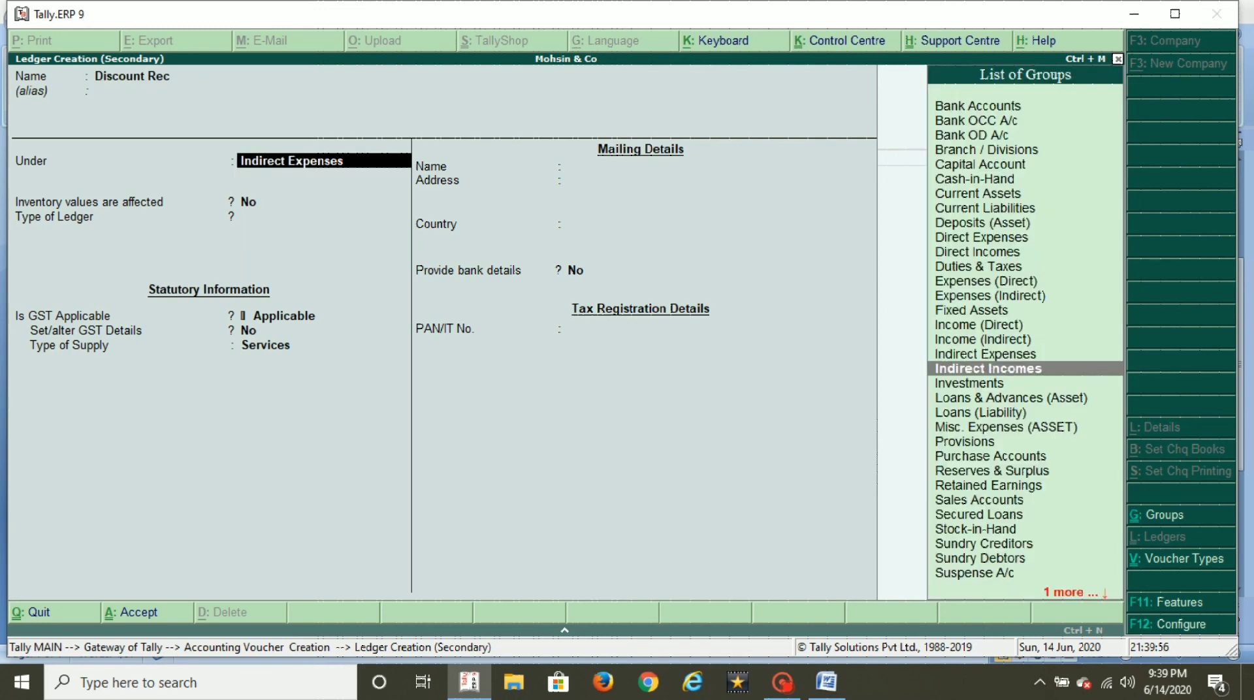
key("Return")
Step: Set the Discount Rec ledger's type and GST applicability to Not Applicable and save the ledger
key("Return")
key("Return")
key("Return")
key("BackSpace")
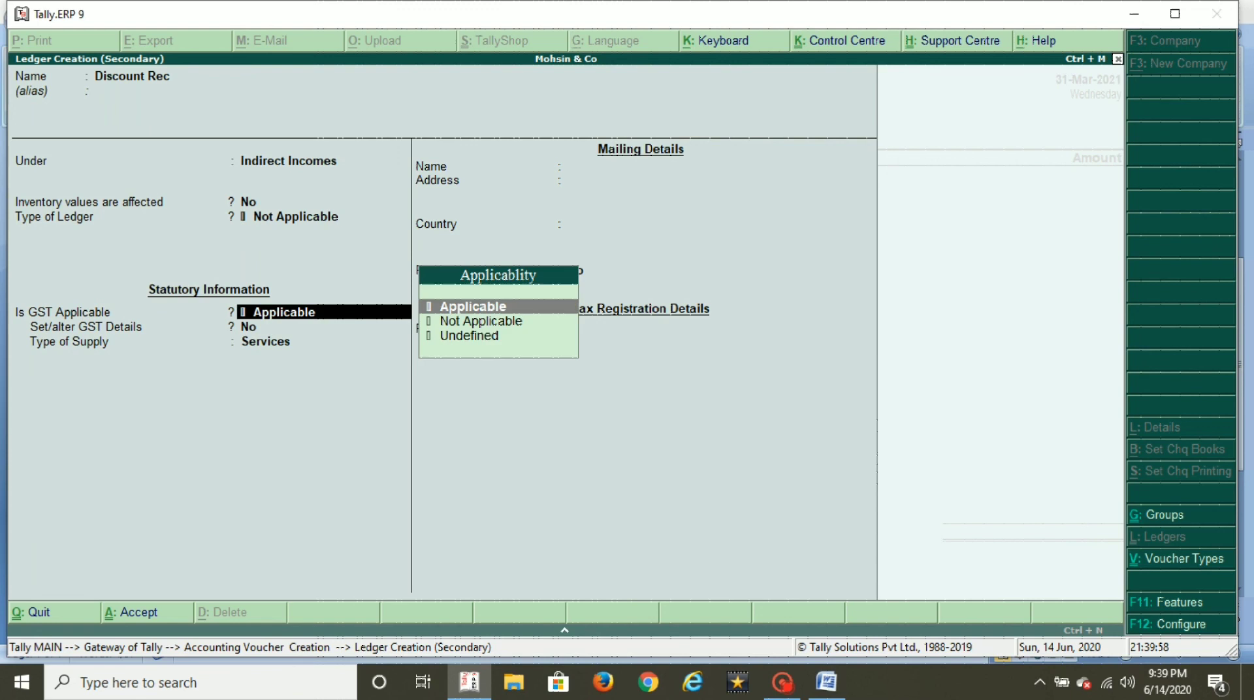
key("Down")
key("Return")
key("Return")
key("Return")
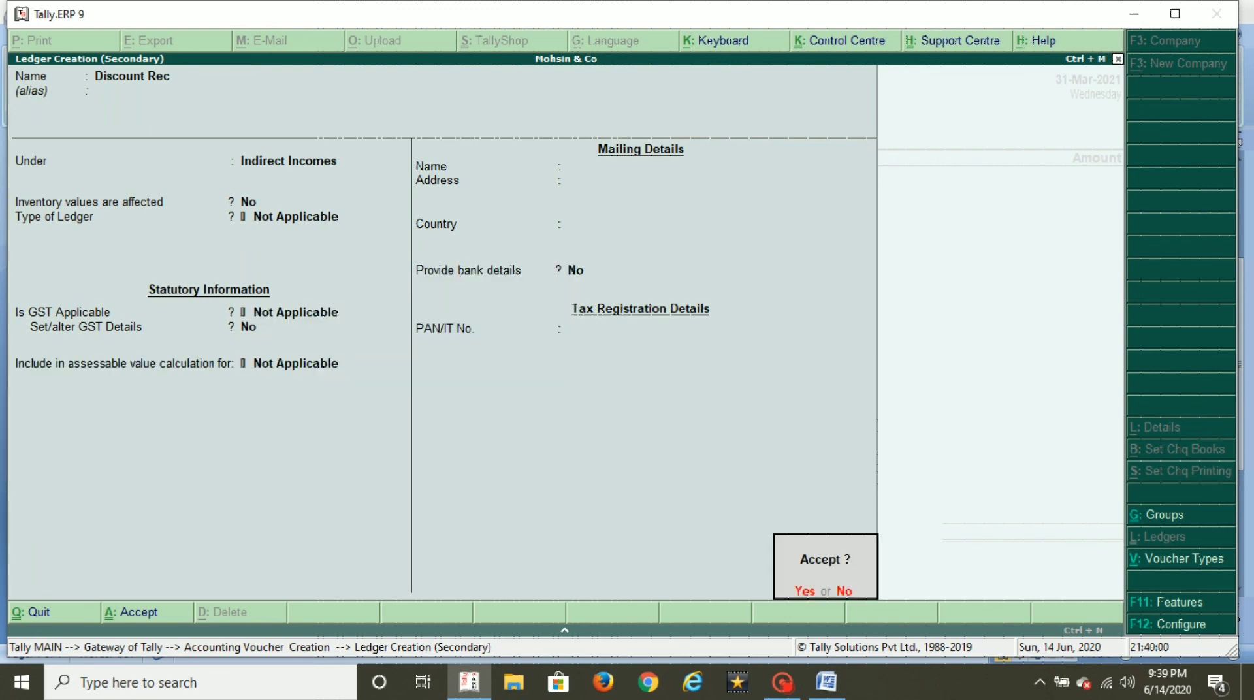
key("Return")
Step: Recheck the listed figure in Word, enter 5000 as the Discount Rec amount in Tally, and save the receipt without a narration
key("alt+Tab")
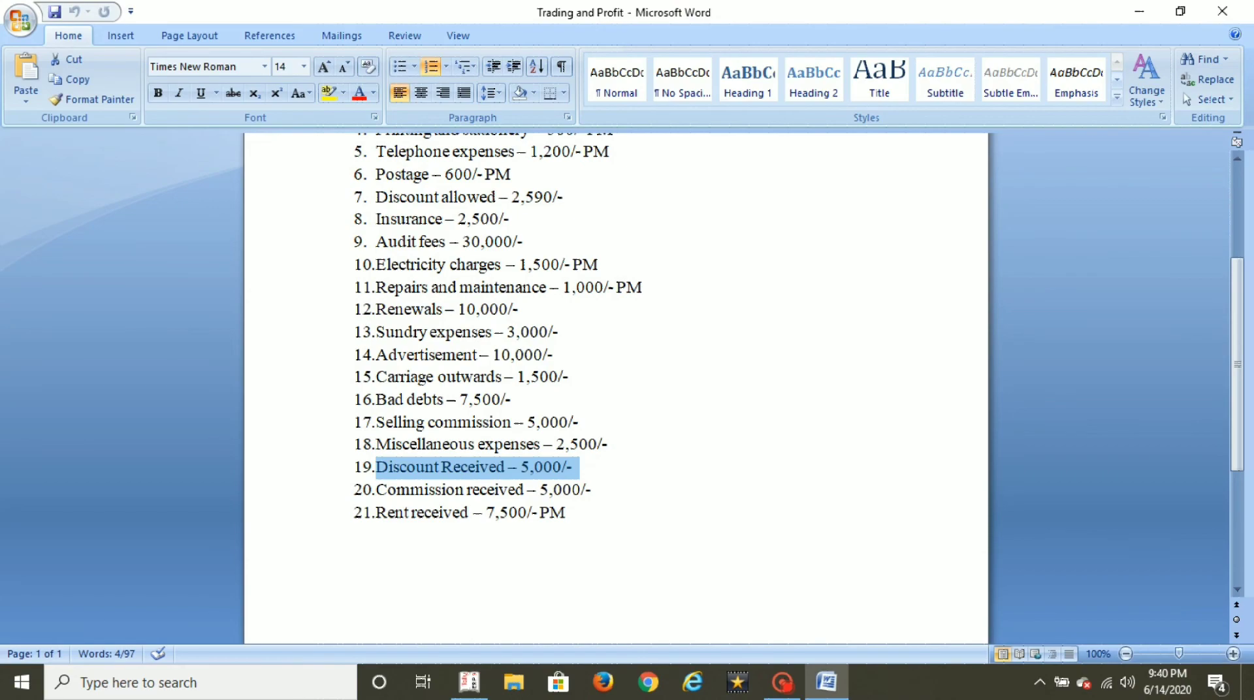
key("alt+Tab")
type("5000")
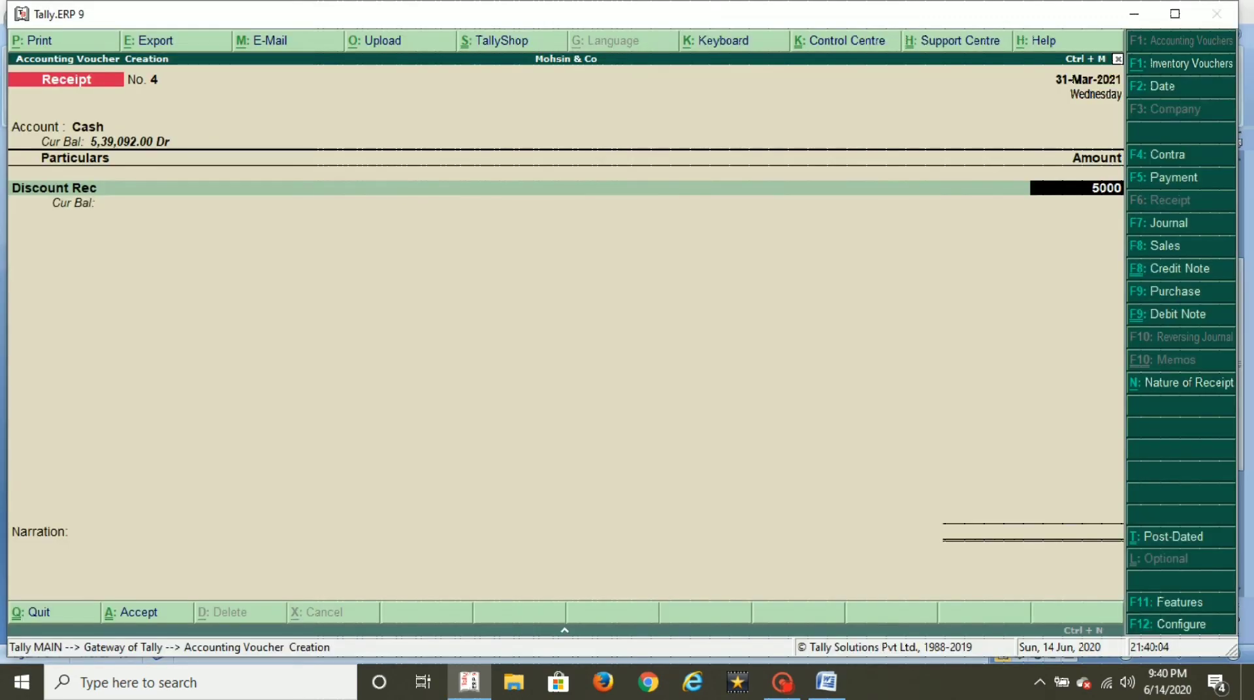
key("Return")
key("Return")
key("Return")
key("Return")
Step: Check the next income entry in the Word list and start a receipt voucher in Tally with Cash as the account
key("alt+Tab")
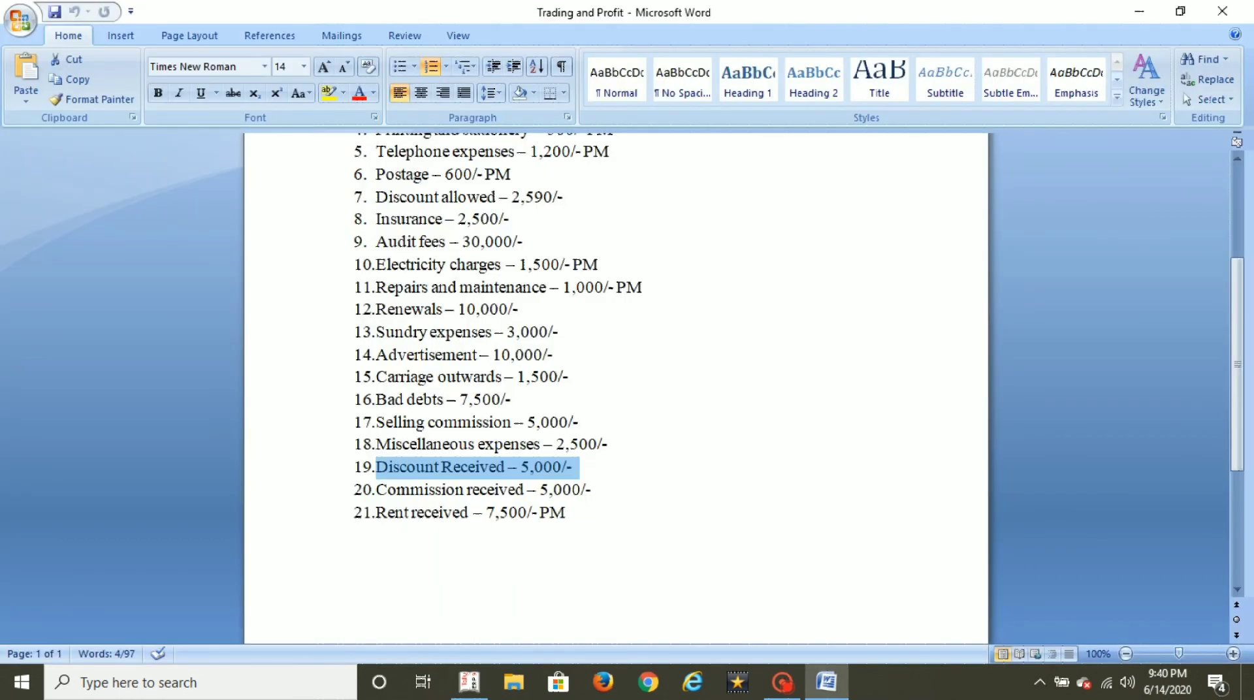
key("alt+Tab")
type("Cas")
key("Return")
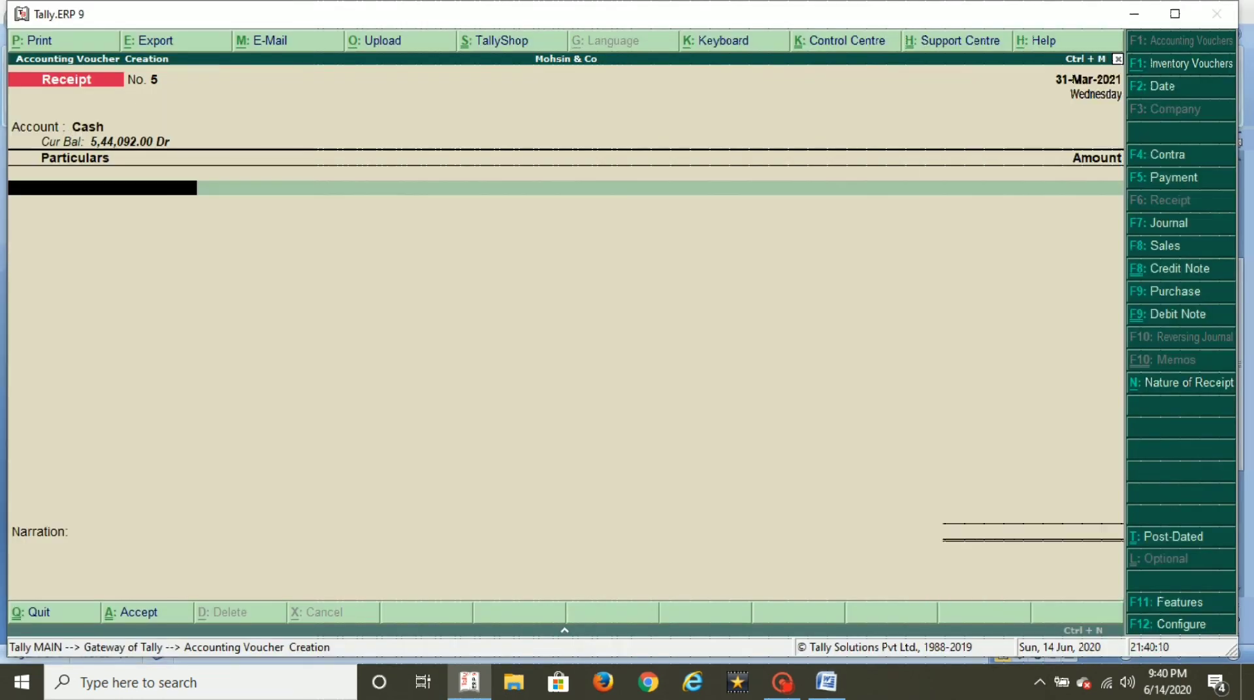
Step: Create a new ledger named Commission Rec under Indirect Incomes from the receipt voucher's particulars
type("Co")
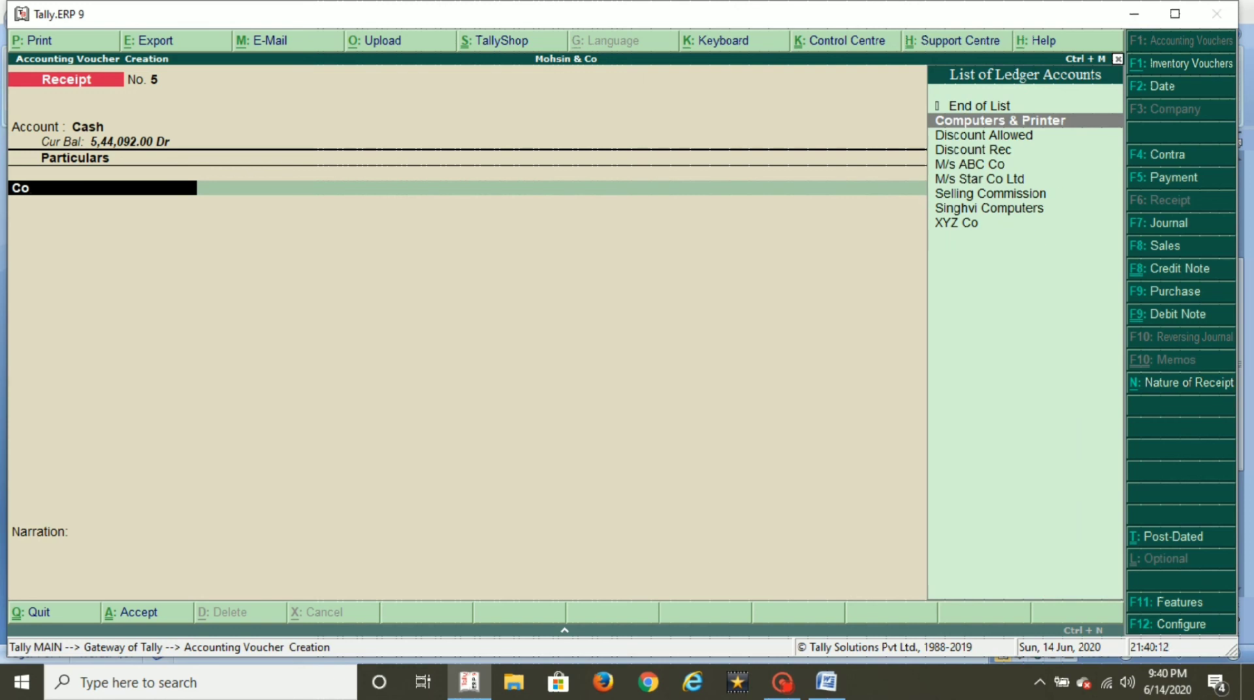
key("alt+c")
type("Commission Rec")
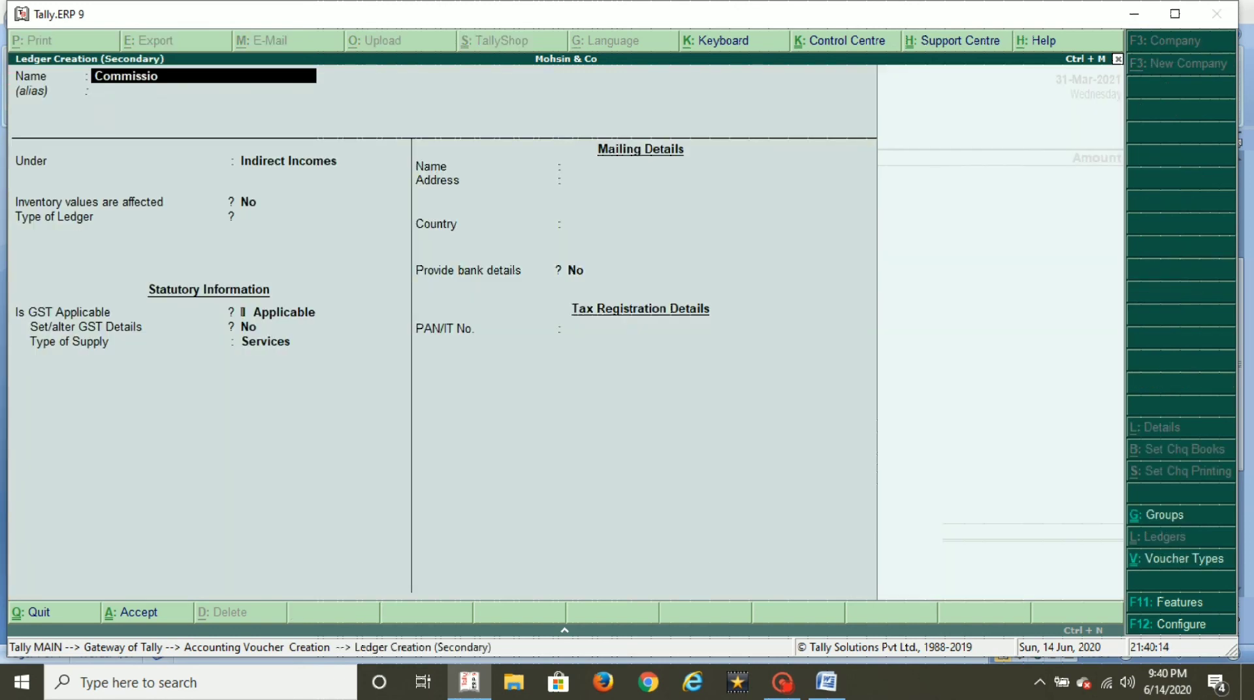
key("Return")
key("Return")
key("Return")
key("Return")
Step: Set the Commission Rec ledger's type and GST applicability to Not Applicable and save the ledger
key("Return")
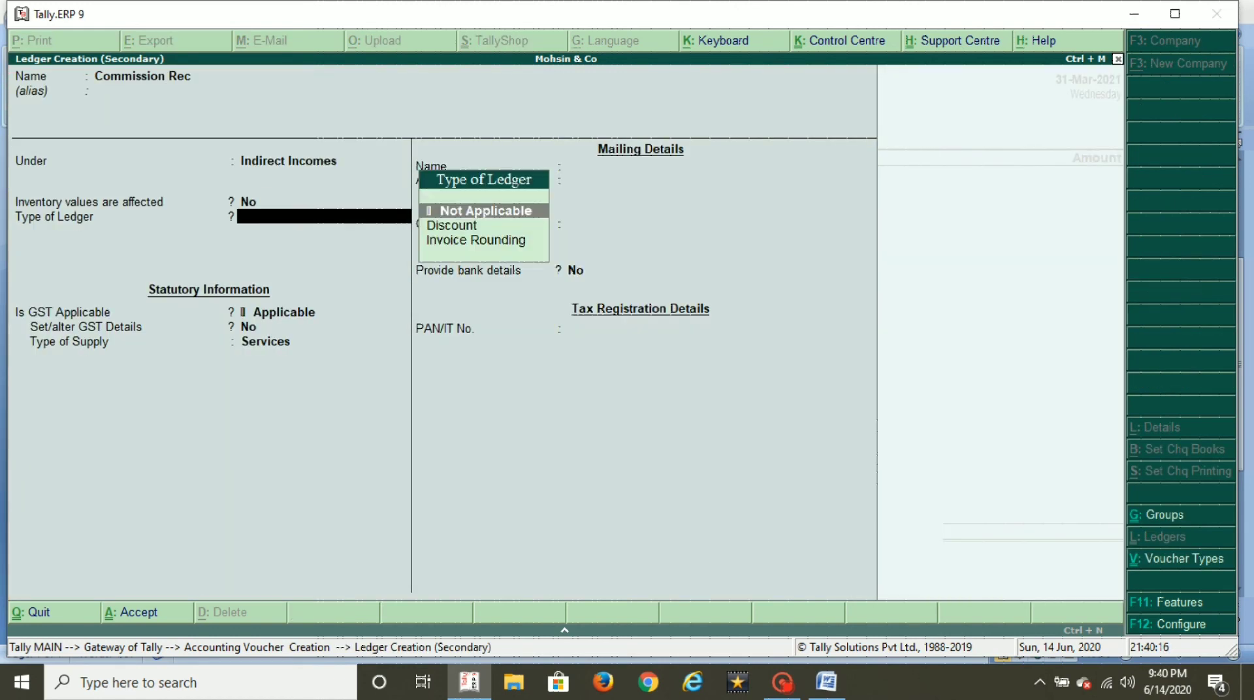
key("BackSpace")
key("Down")
key("Return")
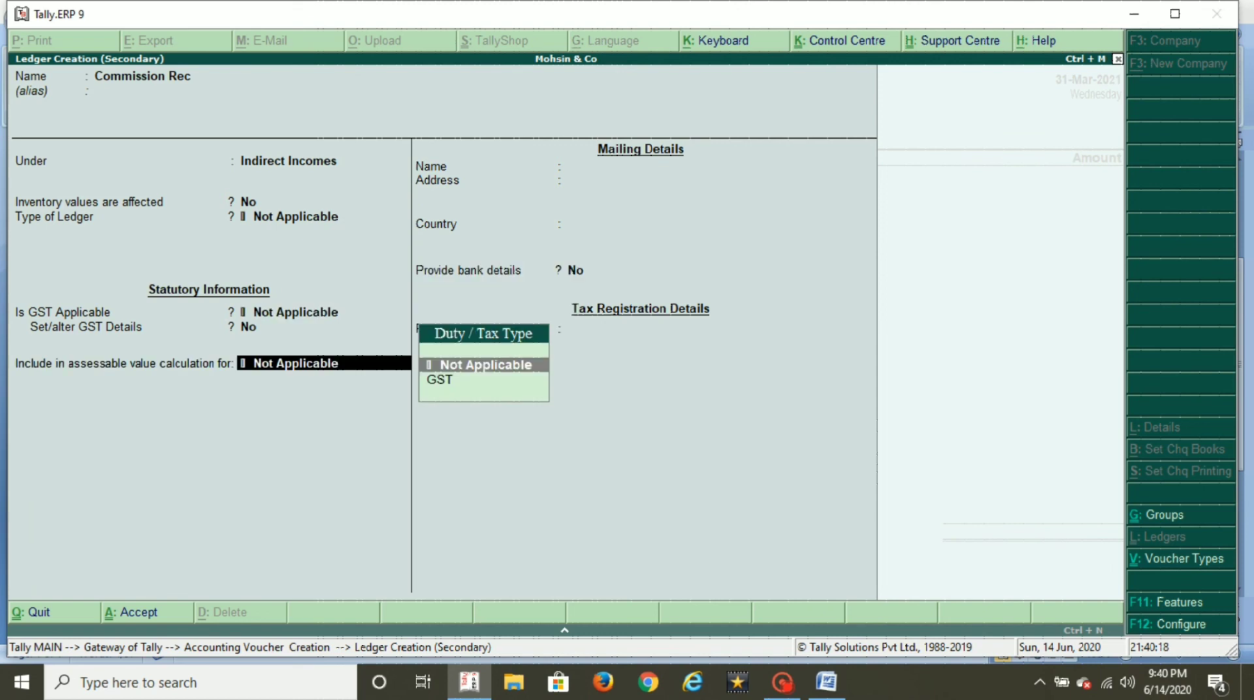
key("Return")
key("Return")
key("Return")
key("Return")
Step: Recheck the listed figure in Word, enter 5,000 as the Commission Rec amount in Tally, and save the receipt without a narration
key("alt+Tab")
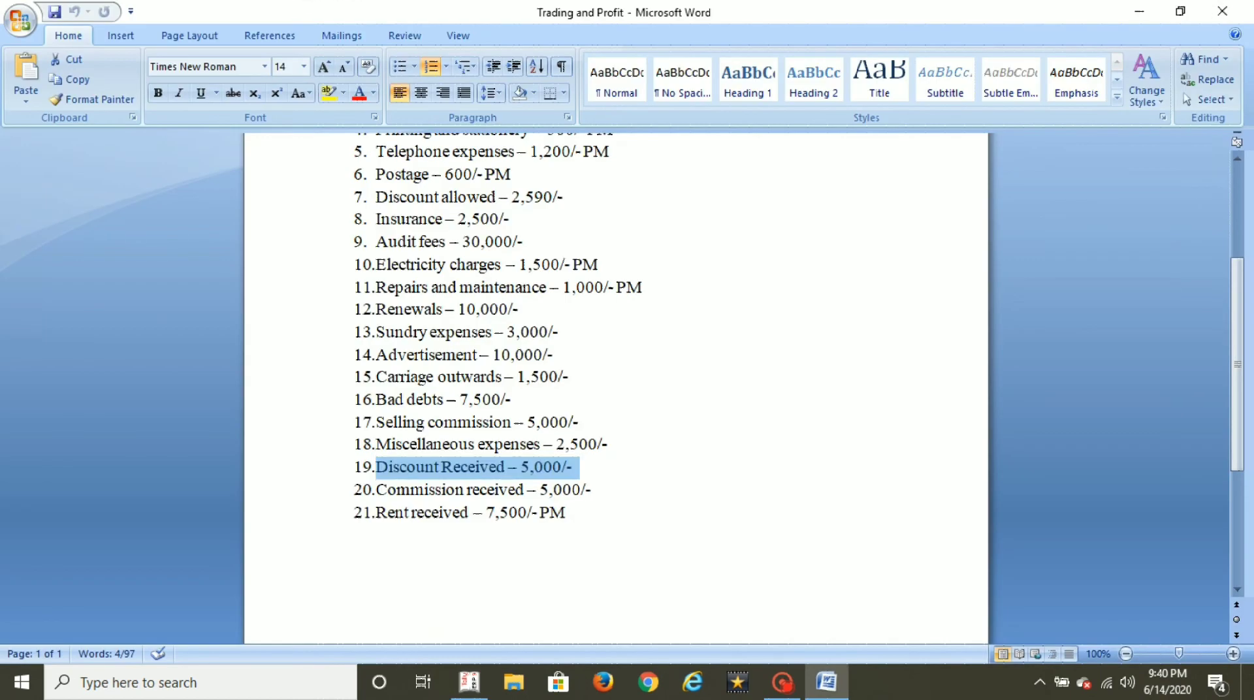
key("alt+Tab")
type("5,000")
key("Return")
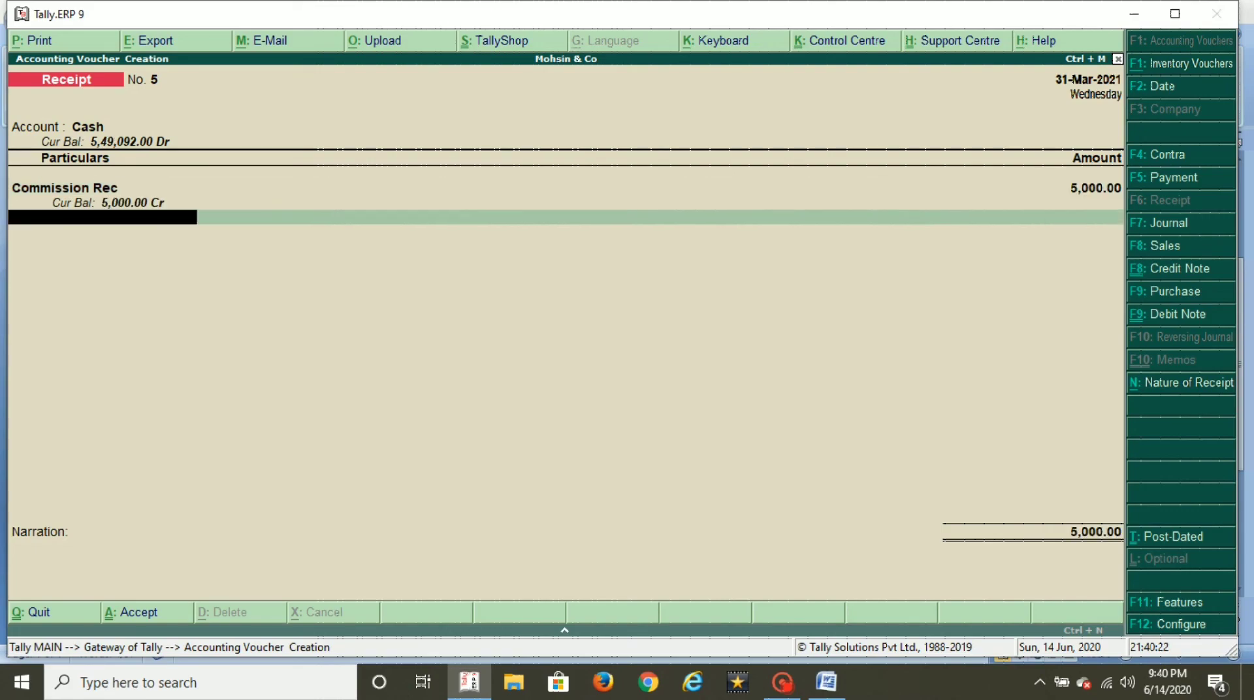
key("Return")
key("Return")
key("Return")
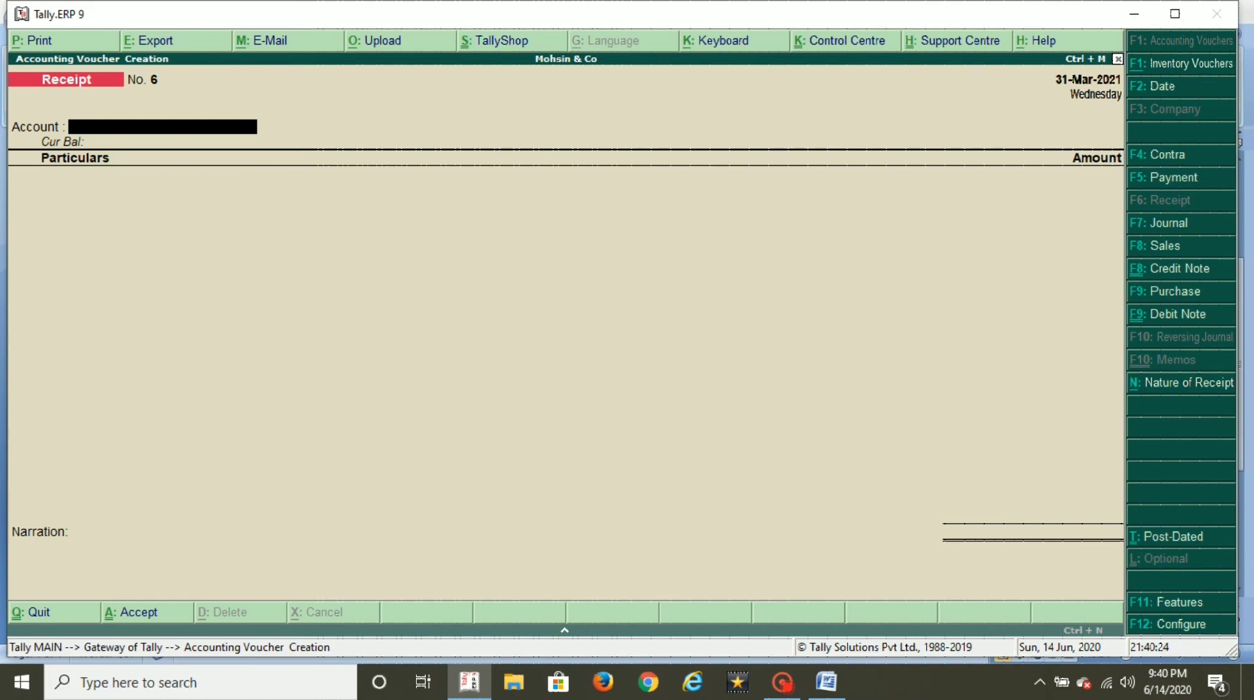
Step: Highlight the Rent received entry in the Word list and start a Cash receipt voucher in Tally with Rent Received as the particulars
key("alt+Tab")
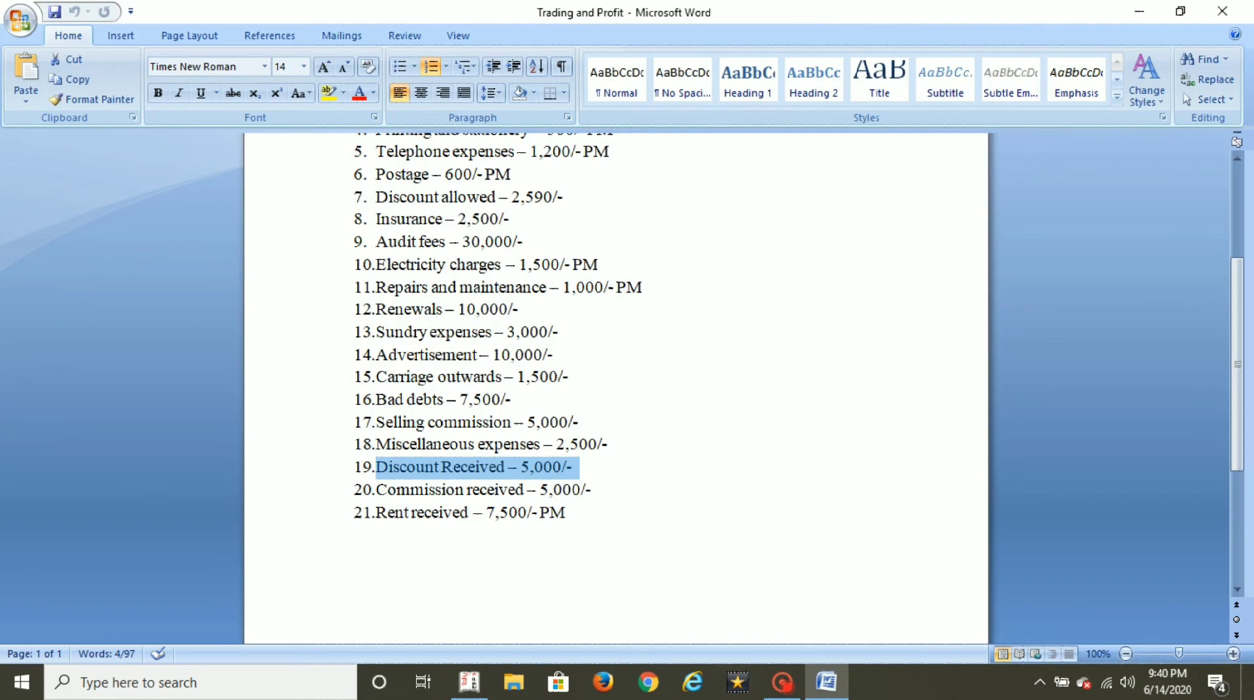
left_click_drag(378, 512, 572, 514)
key("alt+Tab")
type("Cas")
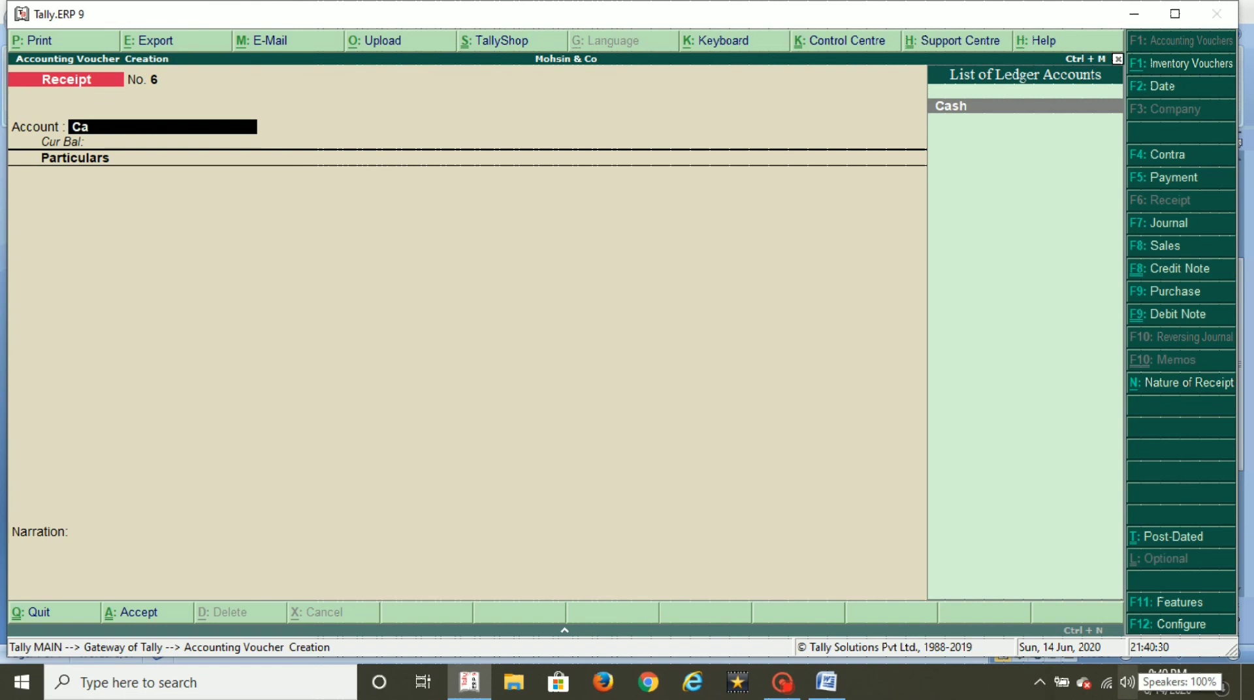
key("Return")
type("Rent")
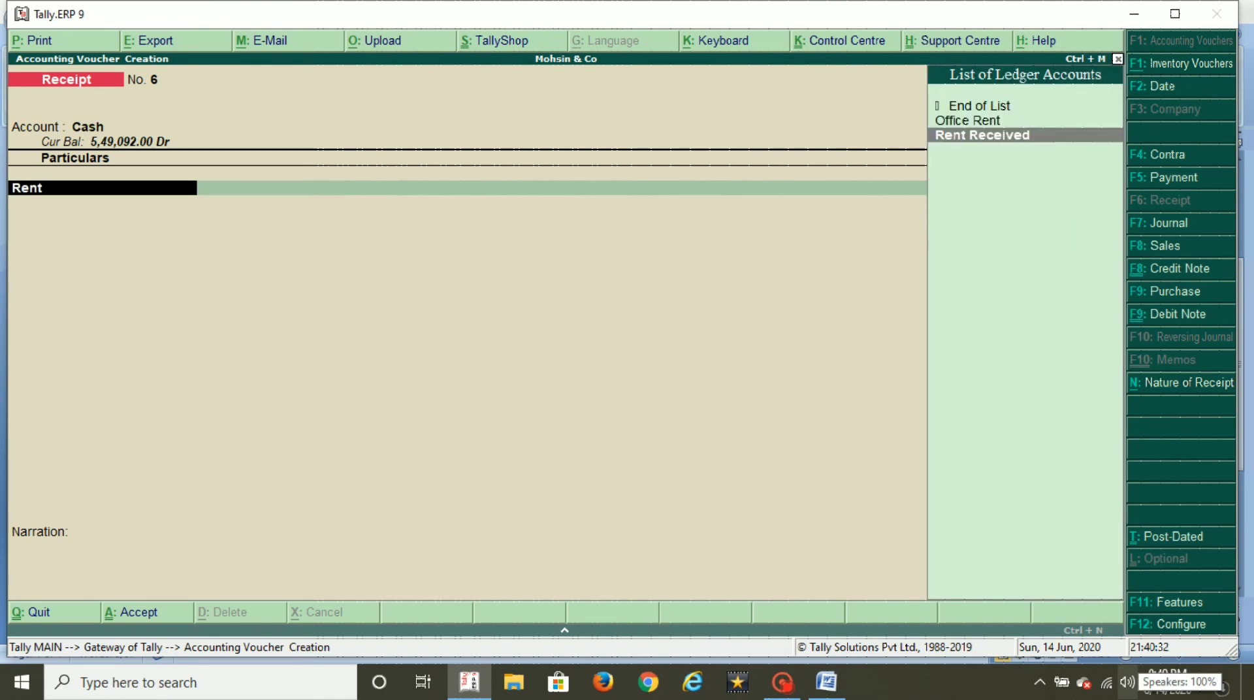
key("Return")
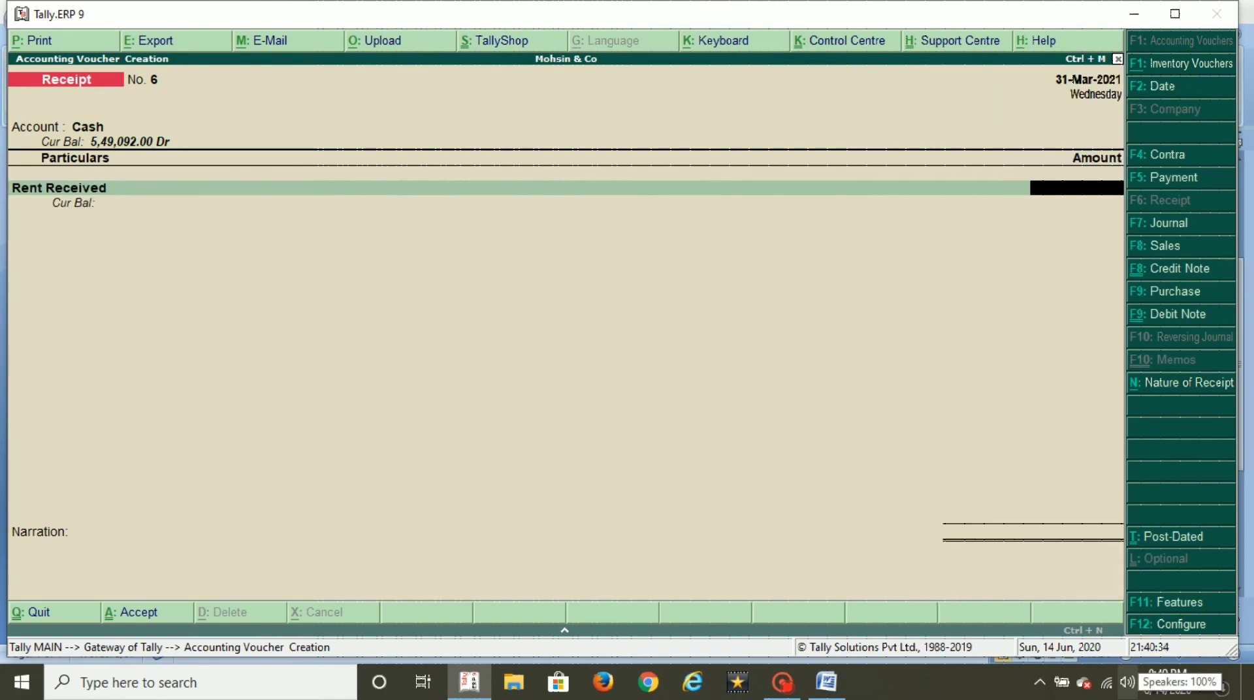
Step: Recheck the listed figure in Word, calculate the Rent Received amount in Tally as 7500*12, and save the voucher at 90,000 without a narration
key("alt+Tab")
key("alt+Tab")
key("ctrl+n")
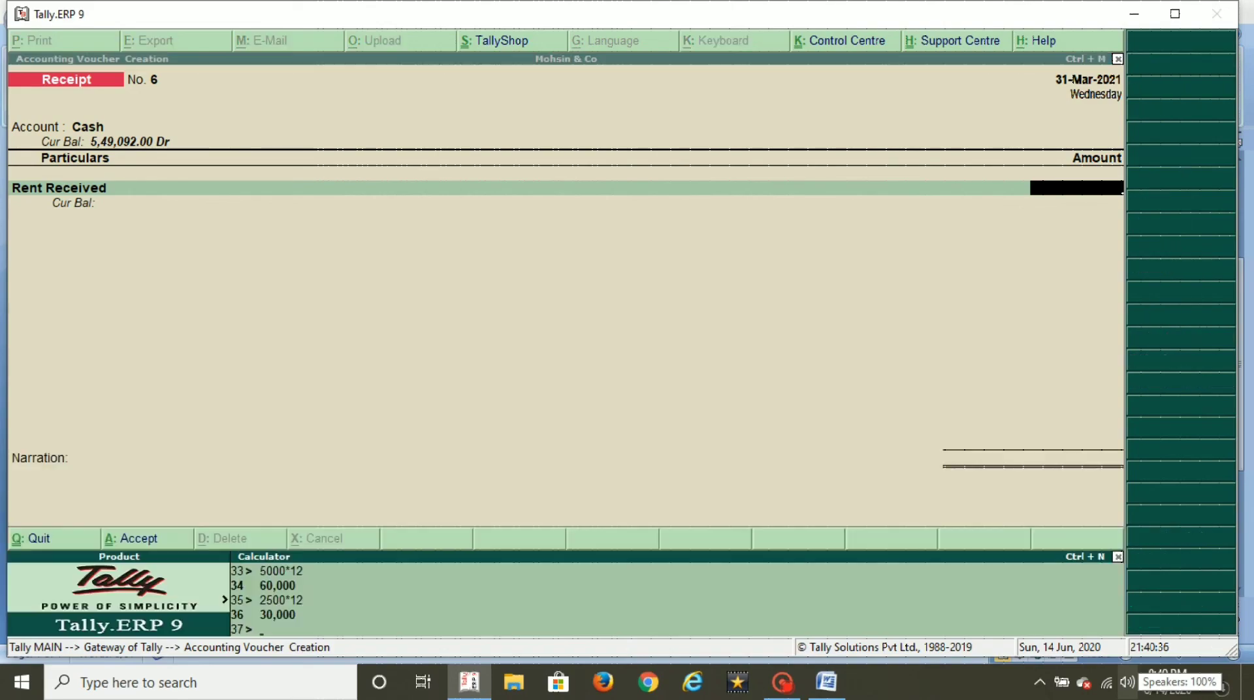
type("7500*12")
key("Return")
key("Return")
key("Return")
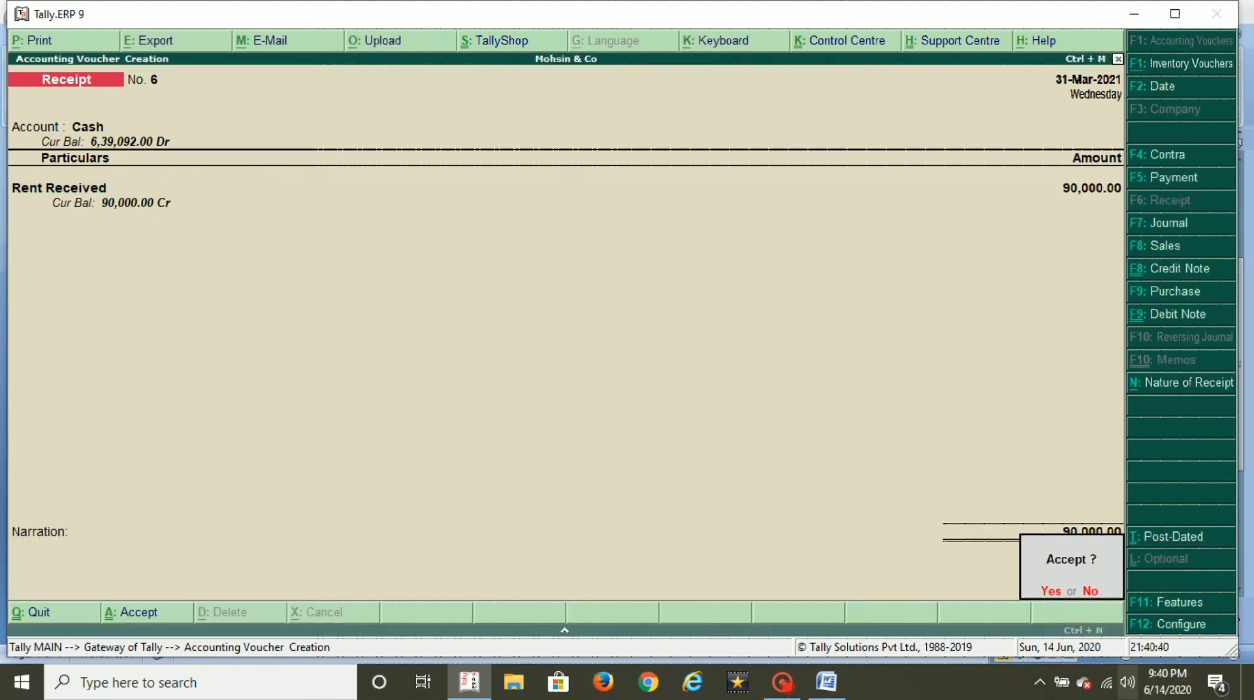
key("Return")
Step: Check the Word list for remaining entries, leave voucher entry in Tally, and open the Profit & Loss A/c in detailed form
key("alt+Tab")
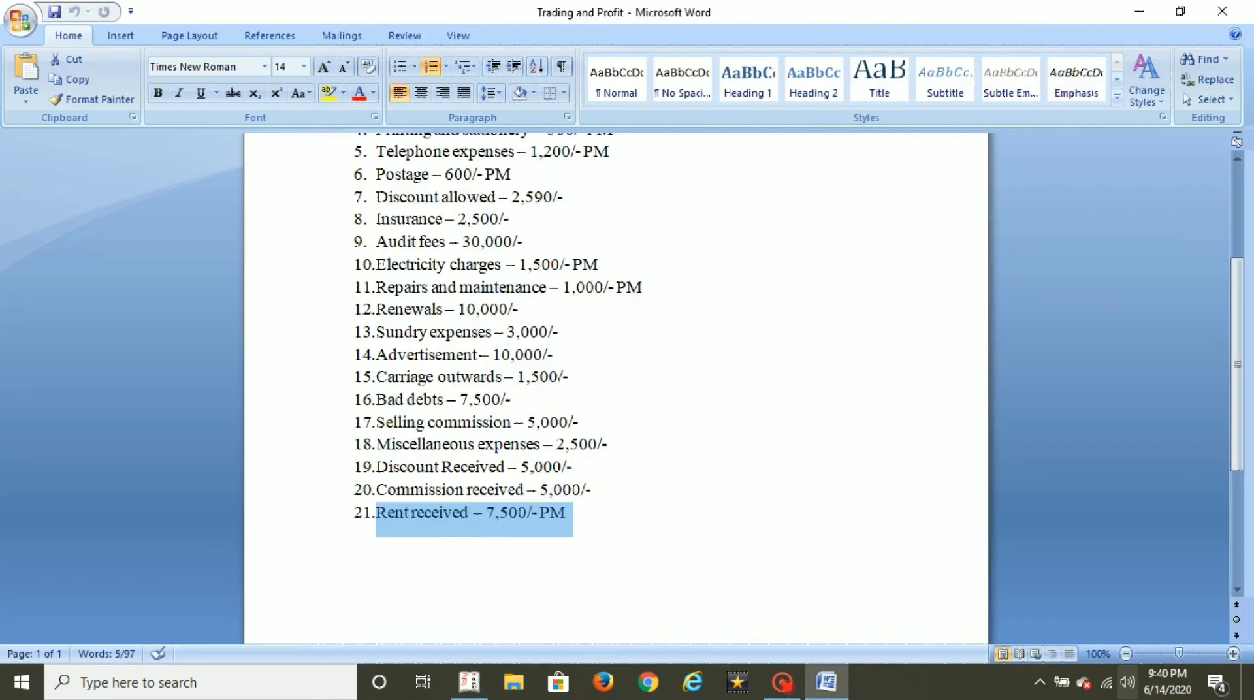
key("alt+Tab")
key("Escape")
key("Return")
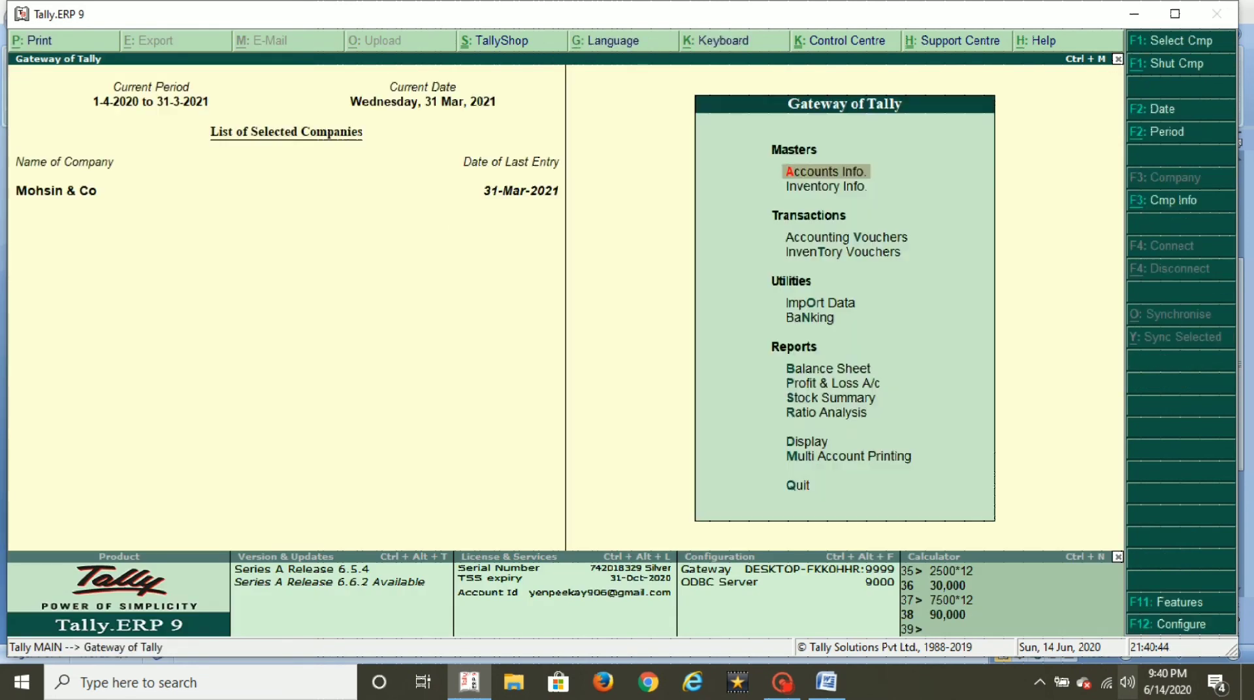
key("Up")
key("Up")
key("Up")
key("Up")
key("Up")
key("Up")
key("Return")
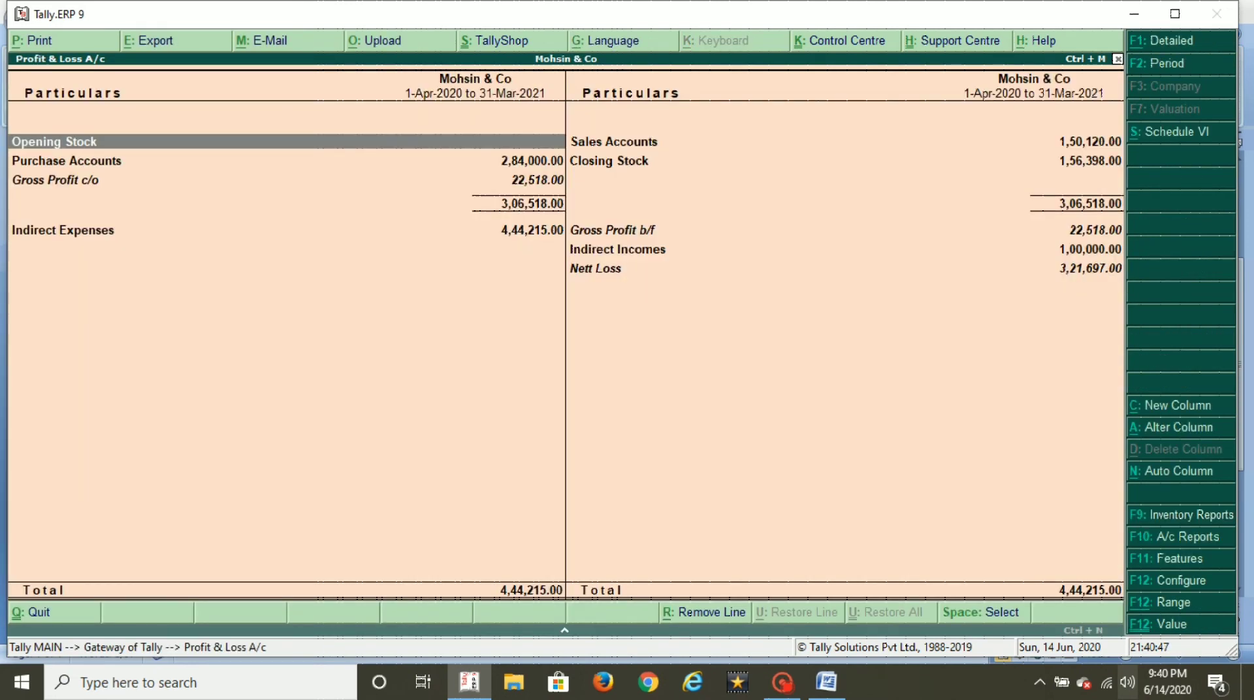
key("alt+F1")
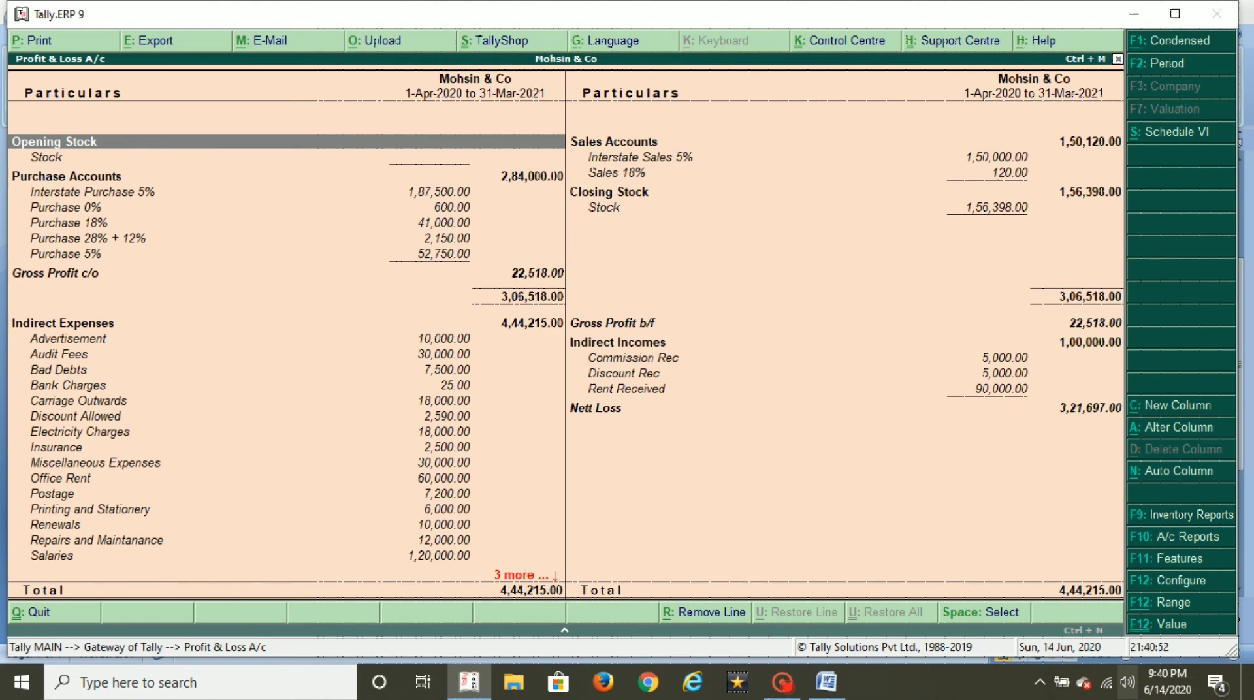
Step: Review every ledger on the expense side of the Profit & Loss A/c, from Opening Stock down to Telephone Charges and back
key("Down")
key("Down")
key("Down")
key("Down")
key("Down")
key("Down")
key("Down")
key("Down")
key("Down")
key("Down")
key("Down")
key("Down")
key("Down")
key("Down")
key("Down")
key("Down")
key("Down")
key("Down")
key("Down")
key("Down")
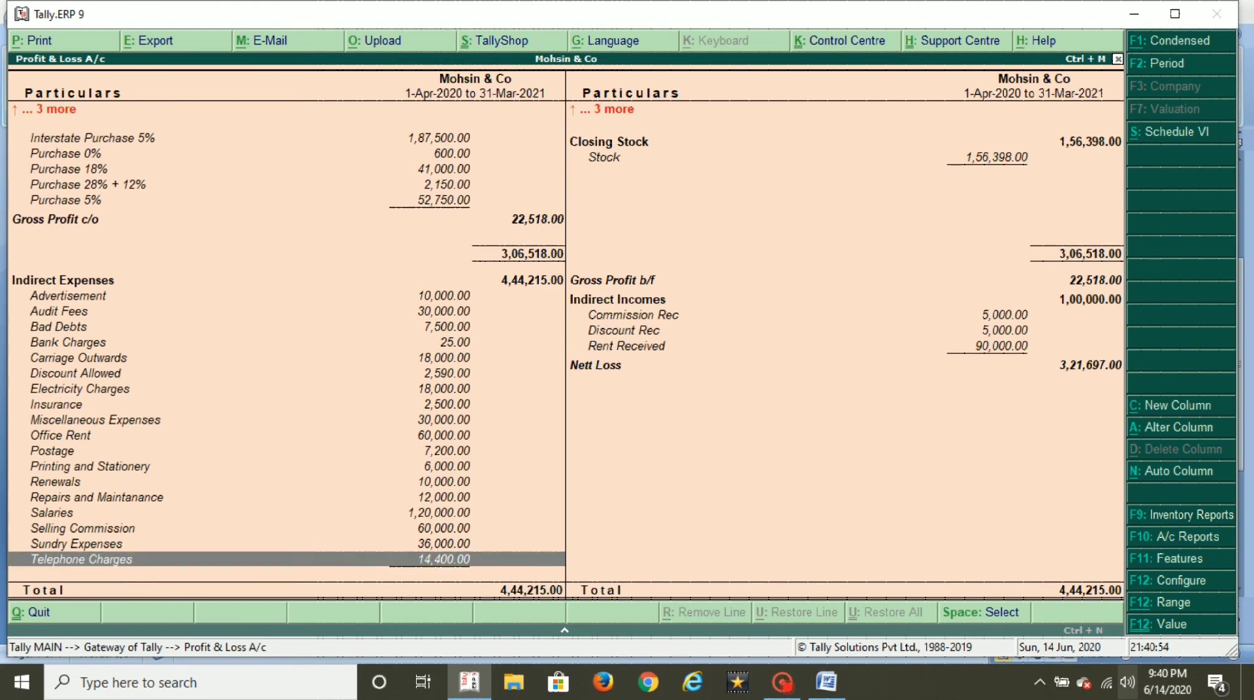
key("Up")
key("Up")
key("Up")
key("Up")
key("Up")
key("Up")
key("Up")
key("Up")
key("Up")
key("Up")
key("Up")
key("Up")
key("Up")
key("Up")
key("Up")
key("Up")
key("Up")
key("Up")
key("Up")
key("Up")
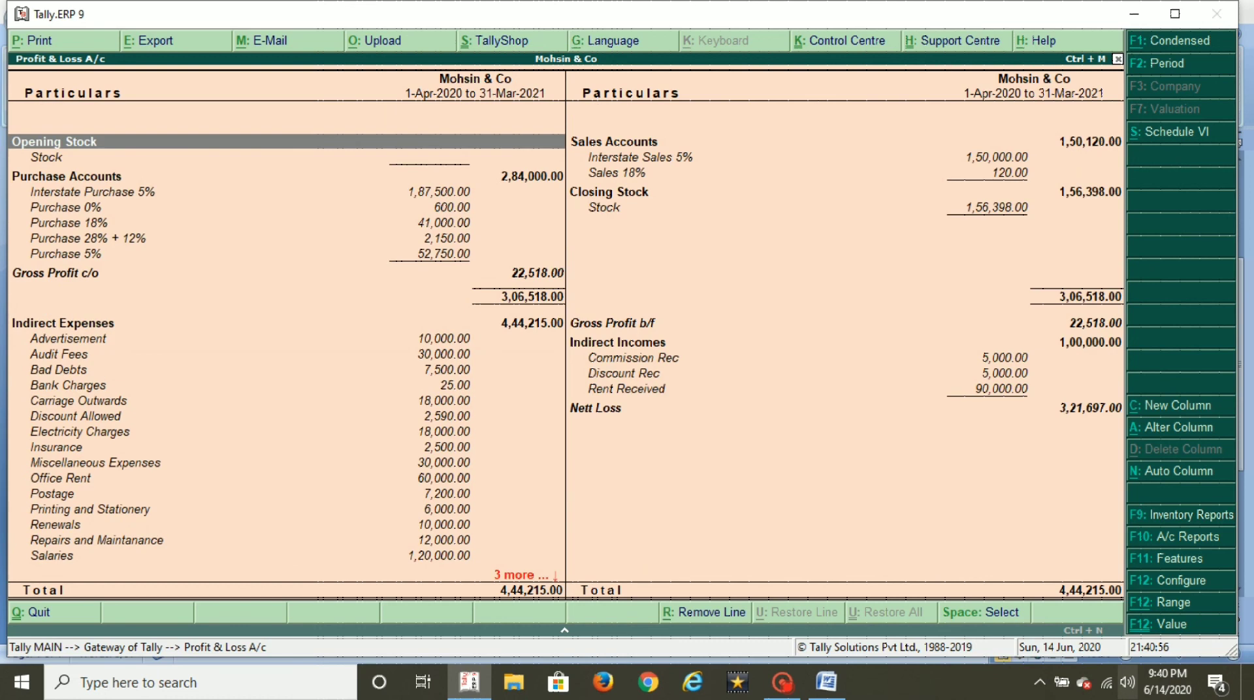
Step: Examine the trading figures and the Indirect Incomes ledgers down to the Nett Loss line
key("Right")
key("Left")
key("Down")
key("Down")
key("Down")
key("Down")
key("Down")
key("Down")
key("Down")
key("Down")
key("Down")
key("Down")
key("Down")
key("Down")
key("Right")
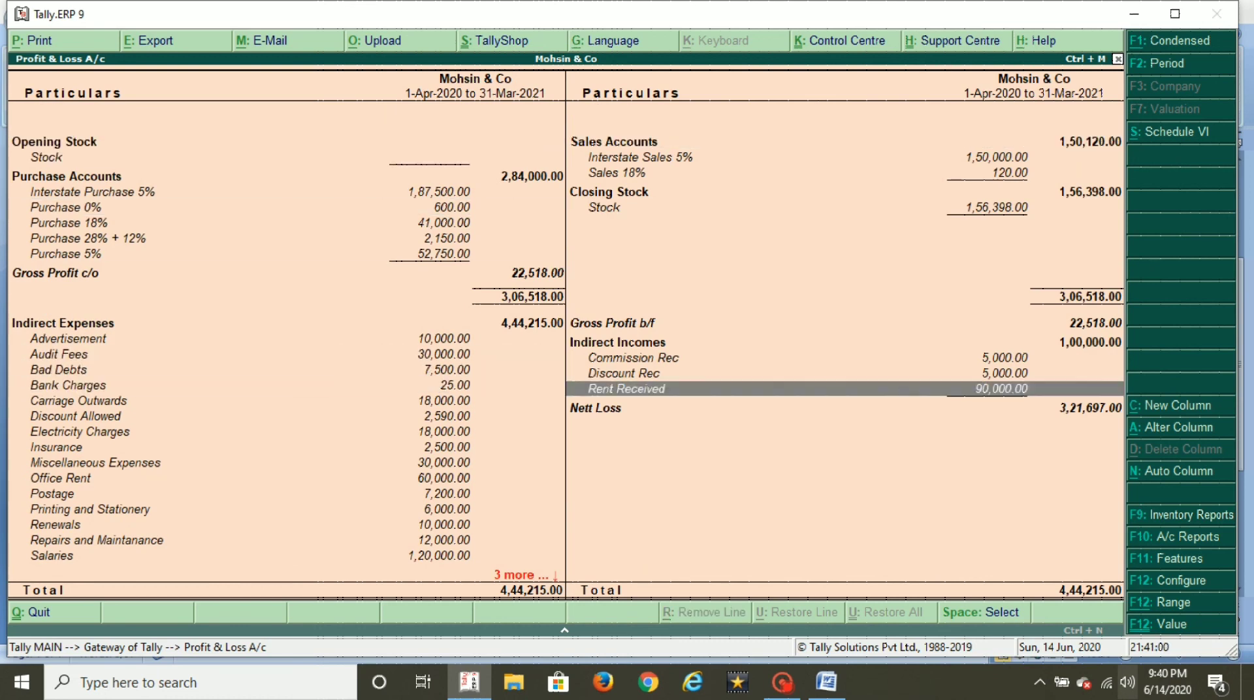
key("Down")
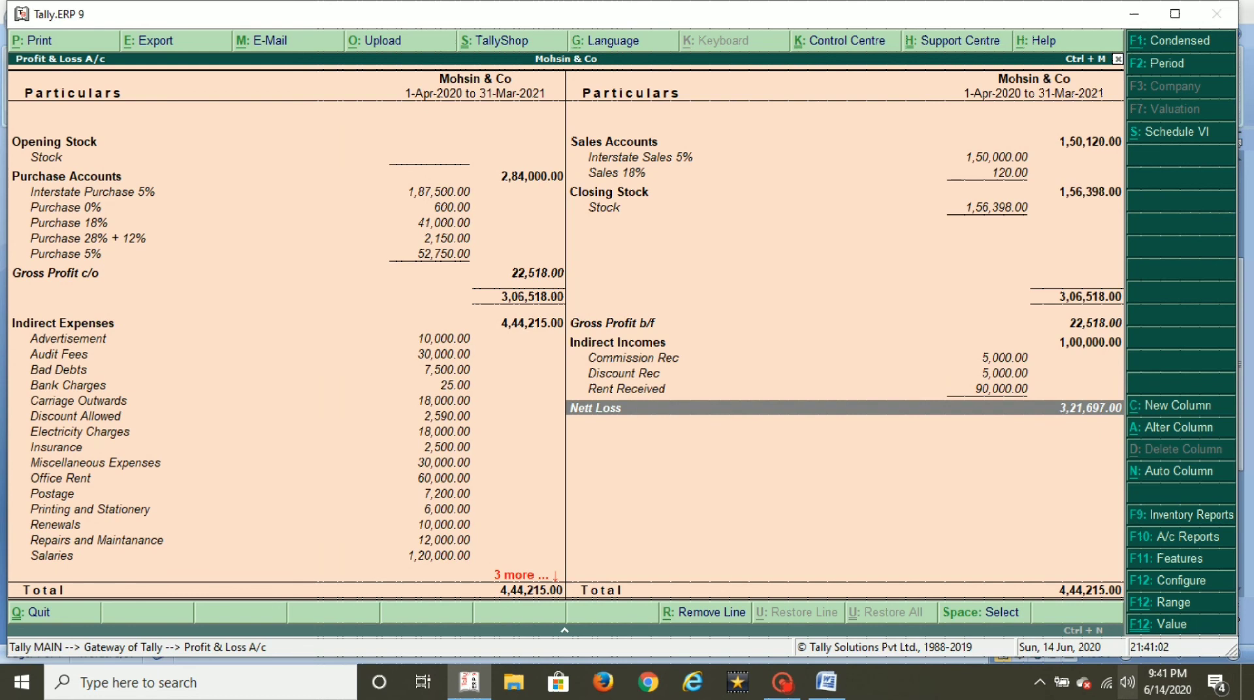
Step: Go back from the Nett Loss line and examine the Gross Profit b/f line on the income side
key("Left")
key("Up")
key("Up")
key("Up")
key("Right")
key("Up")
key("Up")
key("Up")
key("Up")
key("Up")
key("Up")
key("Up")
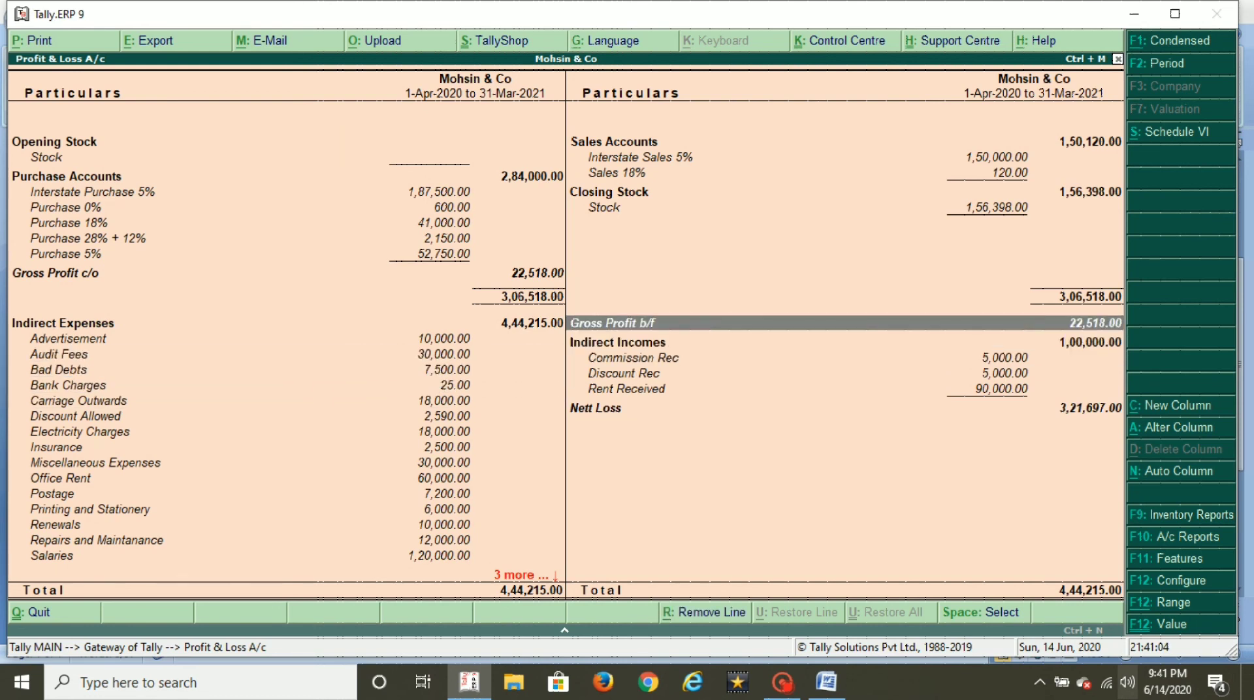
Step: Follow the gross profit from Purchase Accounts and Gross Profit c/o to Gross Profit b/f, and on to the Nett Loss
key("Left")
key("Down")
key("Down")
key("Down")
key("Down")
key("Down")
key("Down")
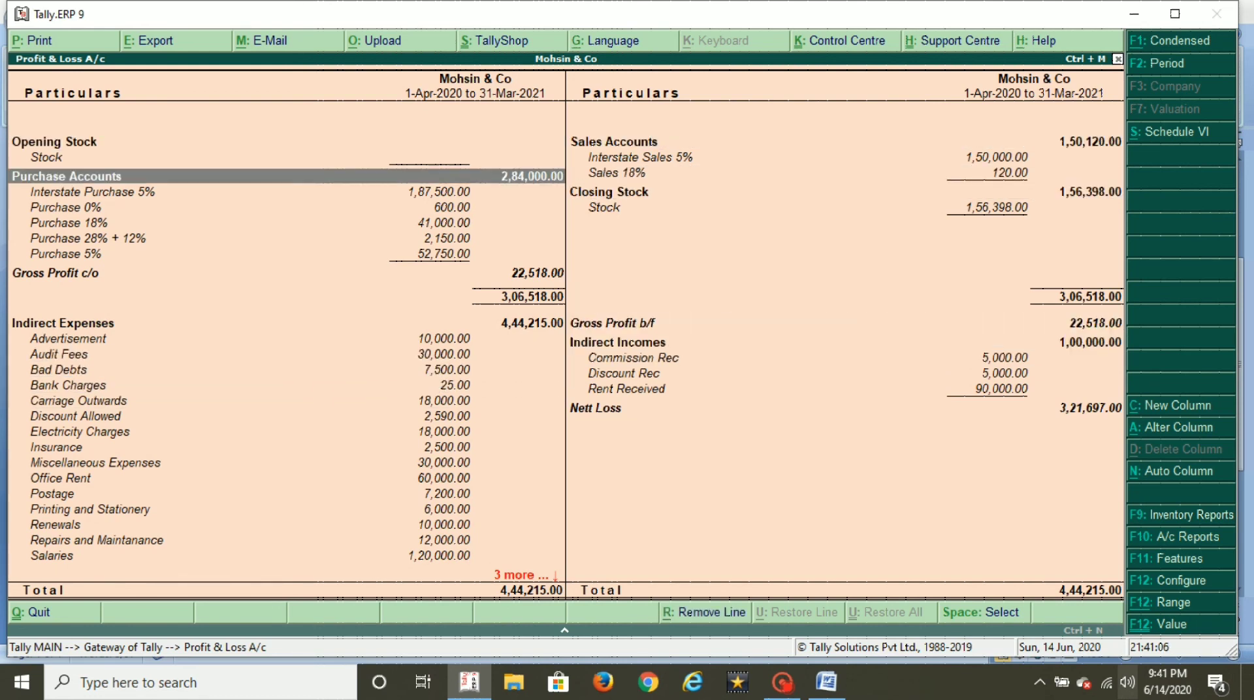
key("Down")
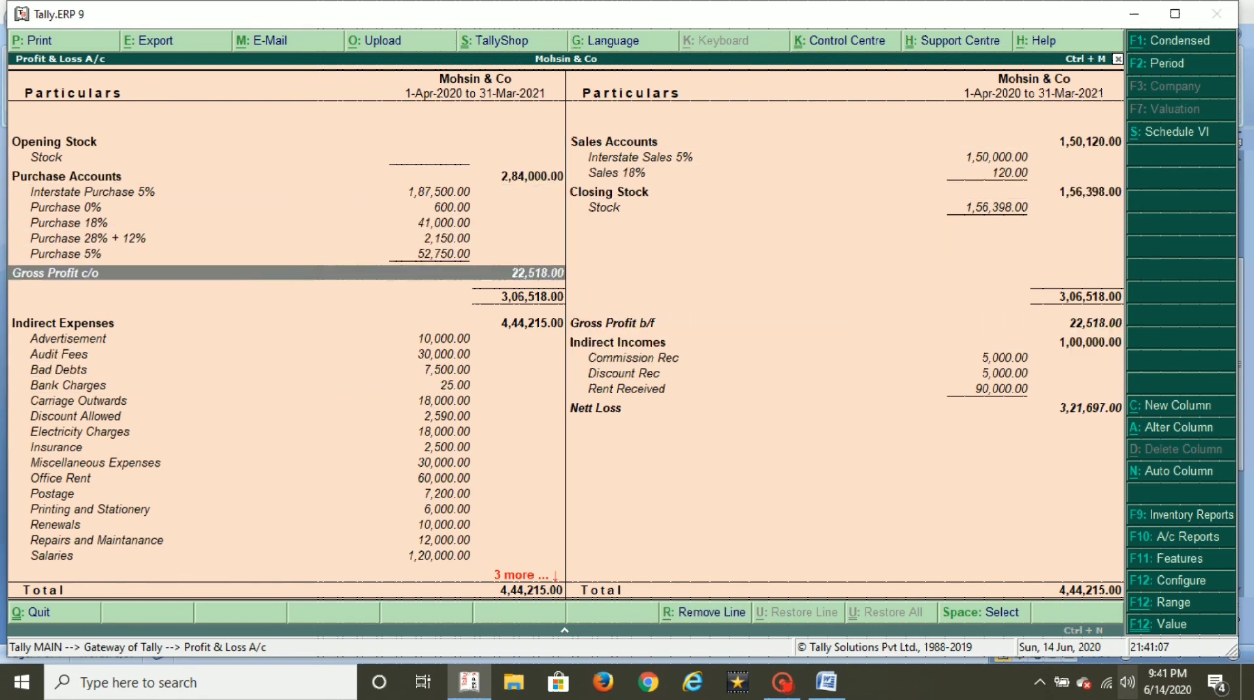
key("Right")
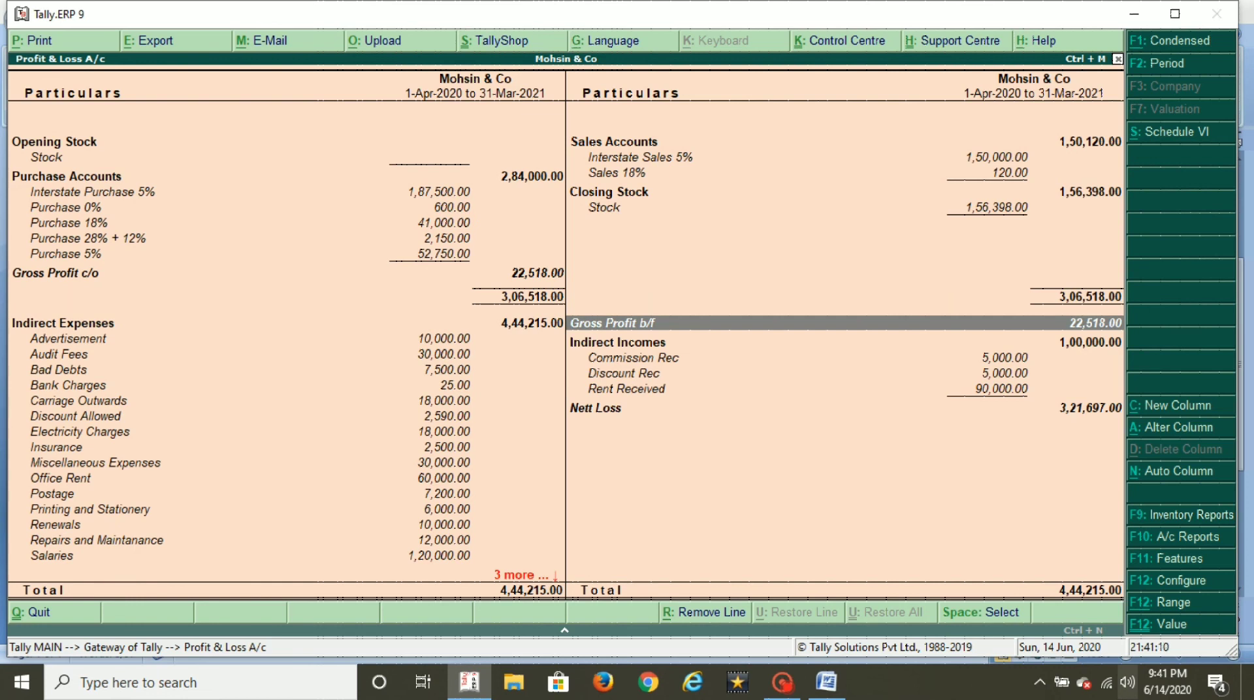
key("Down")
key("Down")
key("Down")
key("Down")
key("Down")
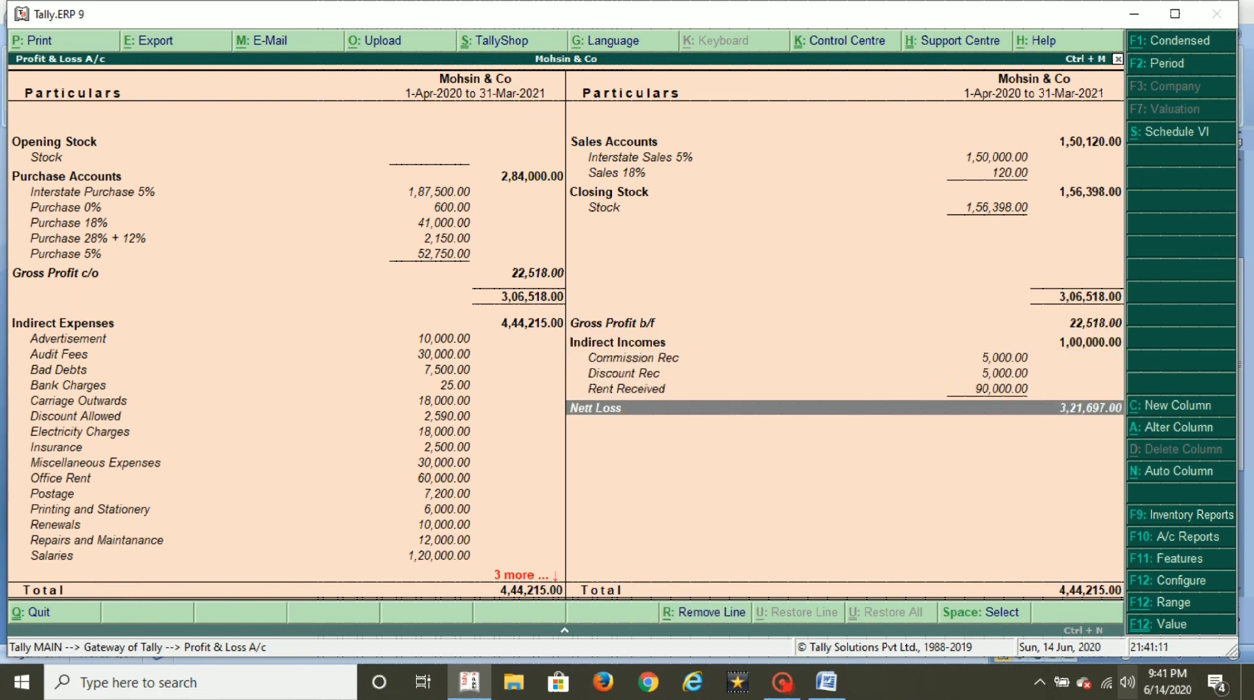
key("Down")
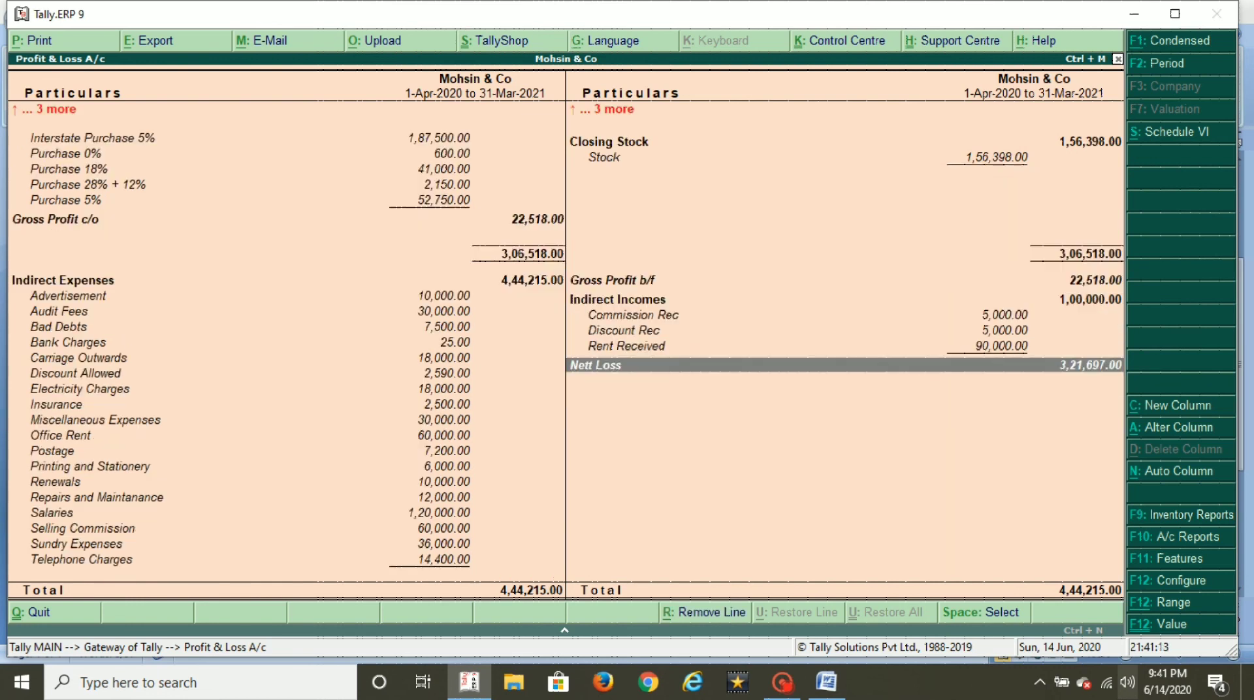
Step: Go from the Nett Loss line to the Indirect Expenses side and examine its ledgers down to Telephone Charges
key("Left")
key("Down")
key("Down")
key("Down")
key("Down")
key("Down")
key("Down")
key("Down")
key("Down")
key("Down")
key("Down")
key("Down")
key("Down")
key("Down")
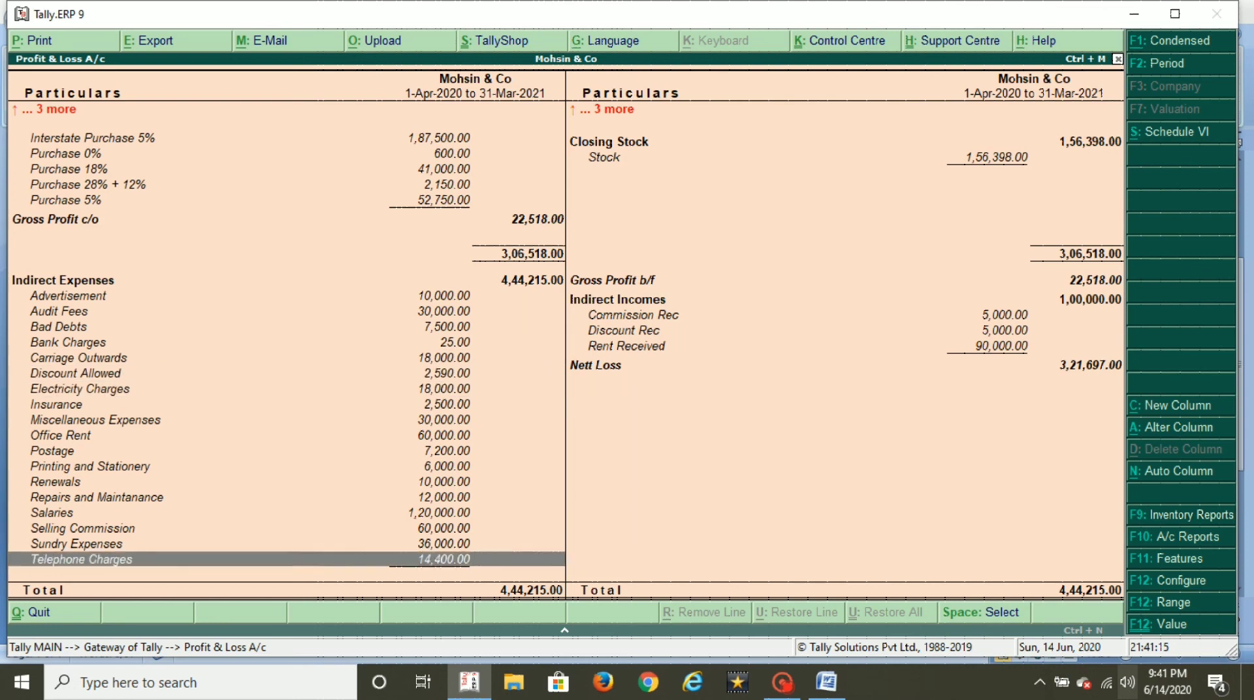
Step: Review the expense side upward from Telephone Charges through Gross Profit c/o and Purchase Accounts to Opening Stock
key("Up")
key("Up")
key("Up")
key("Up")
key("Up")
key("Up")
key("Up")
key("Up")
key("Up")
key("Up")
key("Up")
key("Up")
key("Up")
key("Up")
key("Up")
key("Up")
key("Up")
key("Up")
key("Up")
key("Up")
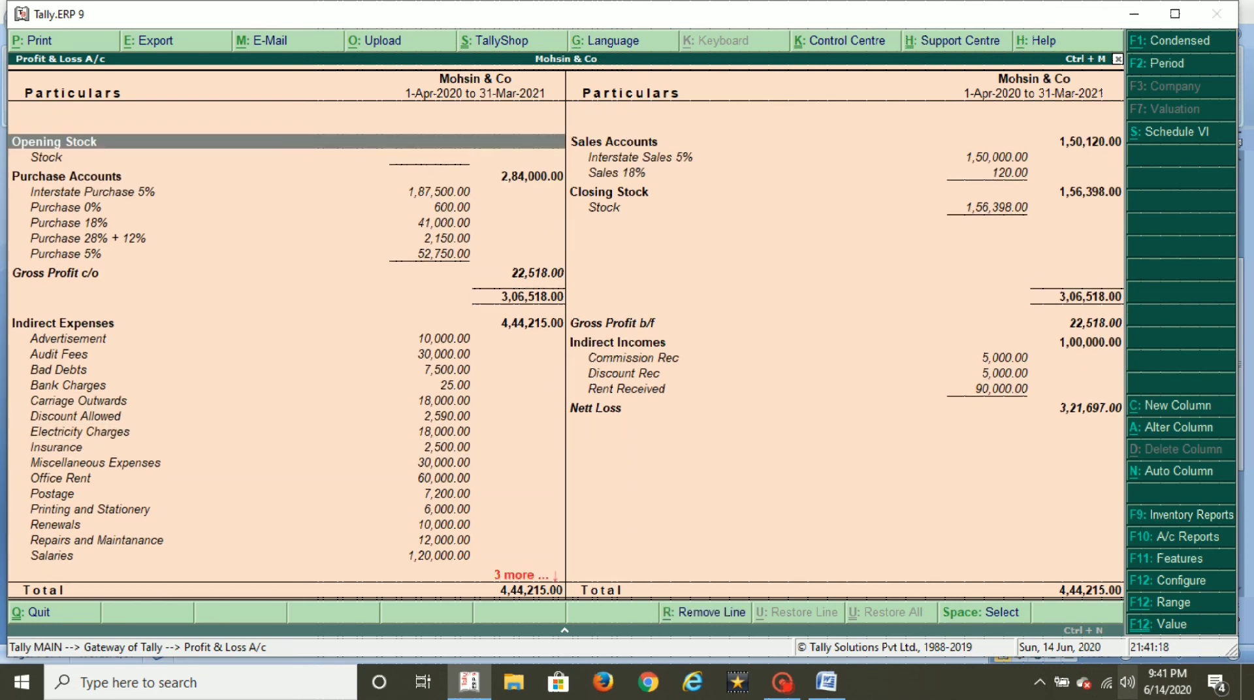